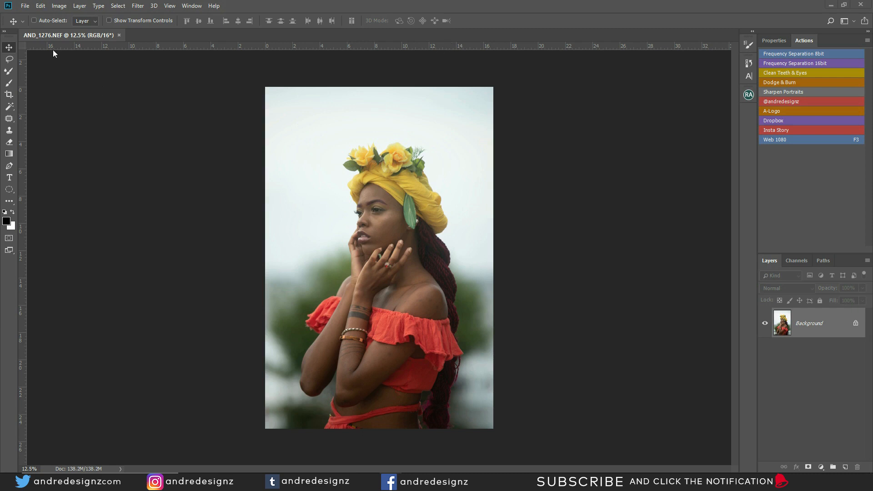
# - Check the camera and shot information in the photo's file info
pyautogui.click(25, 5)
pyautogui.click(51, 240)
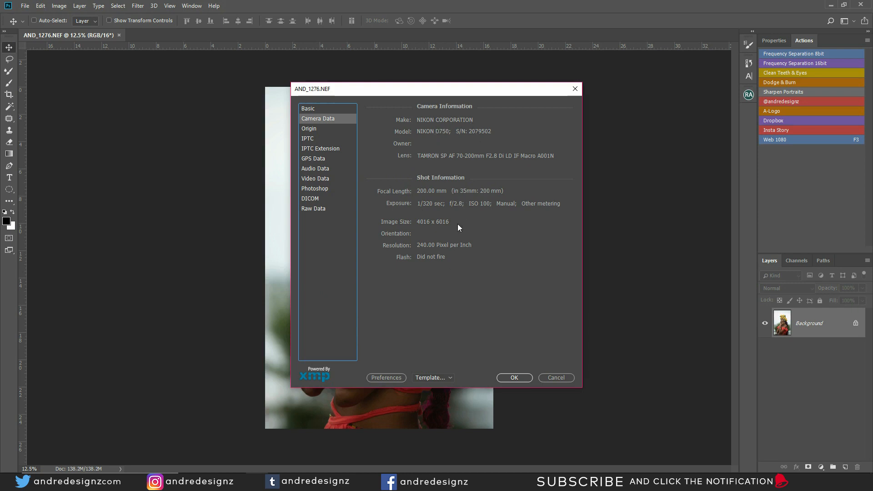
pyautogui.click(556, 378)
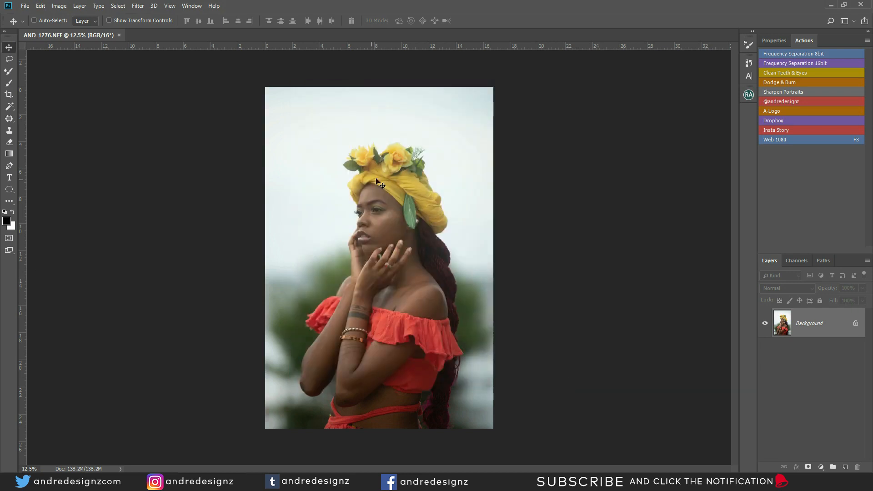
# - Examine the skin texture and tones on the face, neck and shoulders, as well as the whole portrait
pyautogui.hotkey('ctrl', '0')
pyautogui.scroll(5, 359, 194)
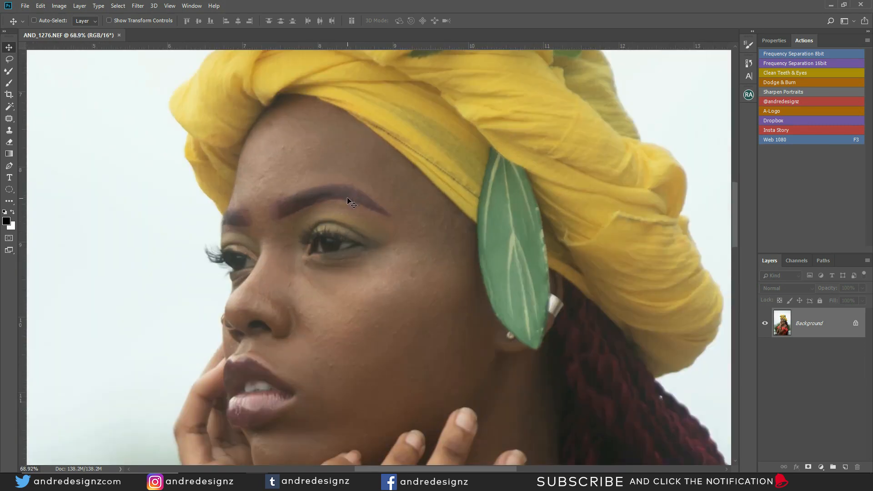
pyautogui.scroll(-3, 360, 200)
pyautogui.scroll(3, 368, 201)
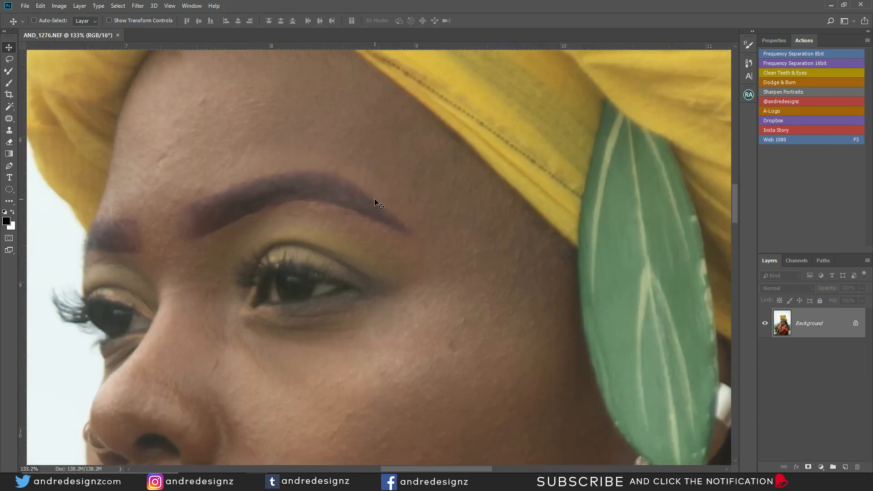
pyautogui.scroll(-4, 373, 201)
pyautogui.scroll(-3, 382, 200)
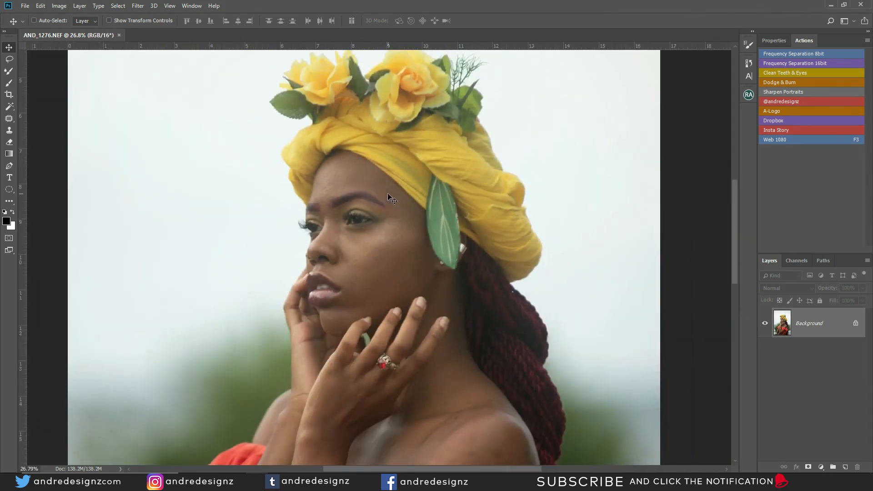
pyautogui.scroll(1, 391, 194)
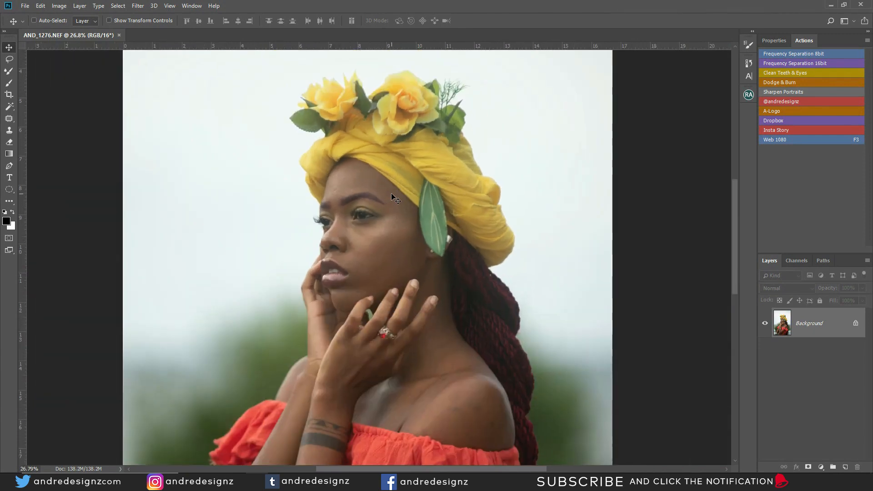
pyautogui.scroll(2, 391, 196)
pyautogui.scroll(-4, 393, 197)
pyautogui.scroll(-1, 396, 196)
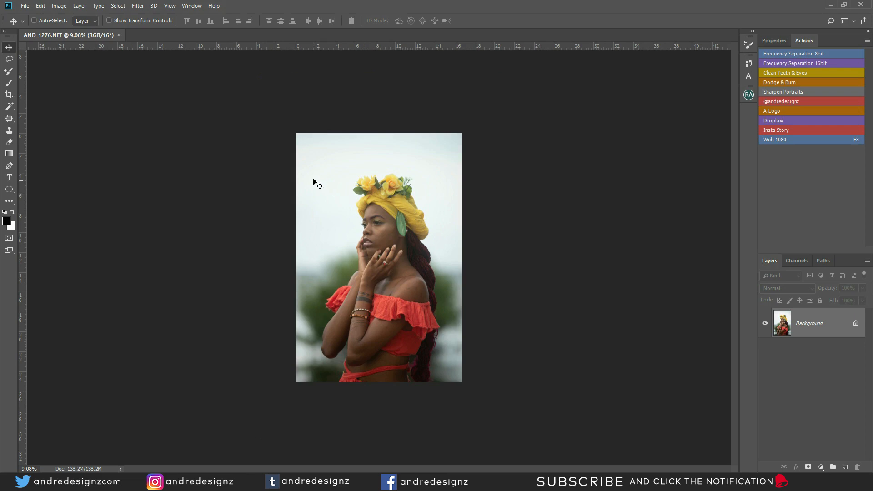
pyautogui.scroll(3, 466, 246)
pyautogui.scroll(2, 414, 227)
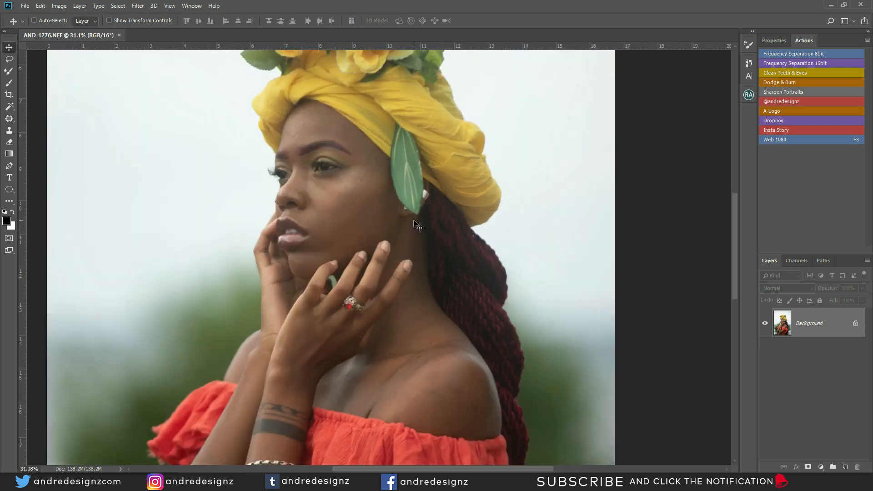
pyautogui.scroll(-5, 414, 223)
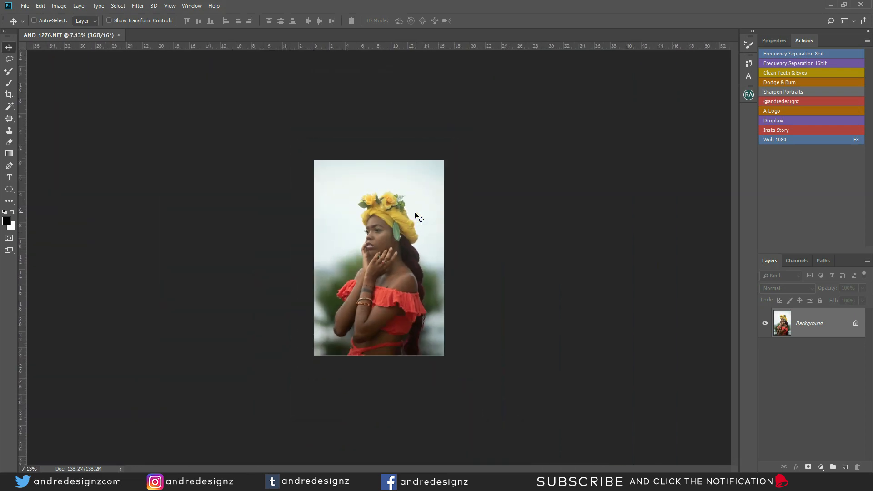
pyautogui.scroll(2, 406, 208)
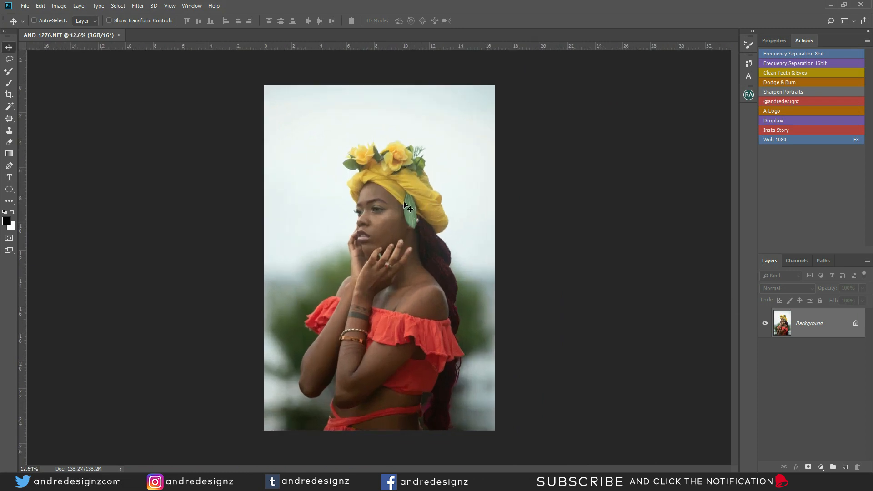
# - Run the Frequency Separation 16bit action, accepting a Gaussian Blur radius of 10 pixels
pyautogui.click(801, 61)
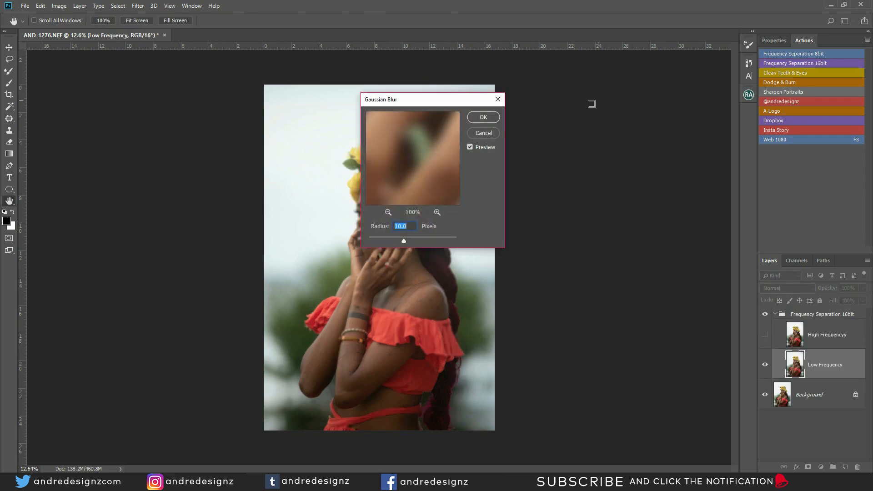
pyautogui.click(496, 113)
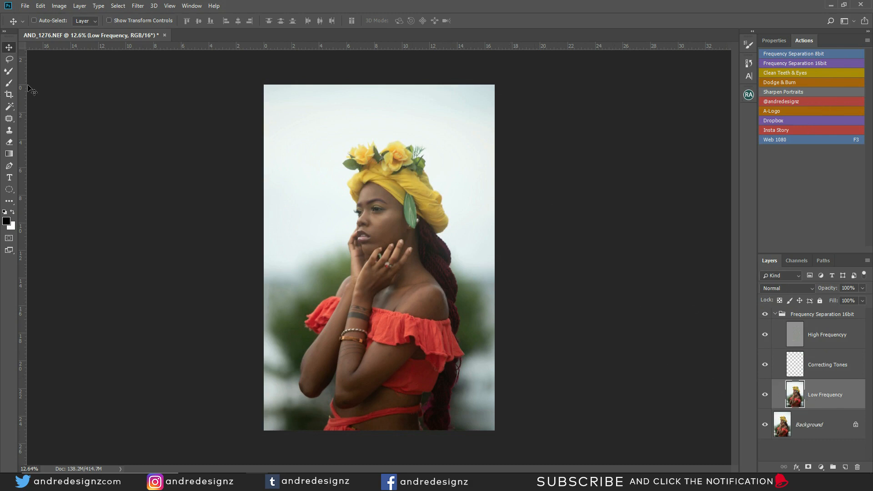
# - Choose the Mixer Brush and clean its loaded paint for blending on the Low Frequency layer
pyautogui.click(7, 74)
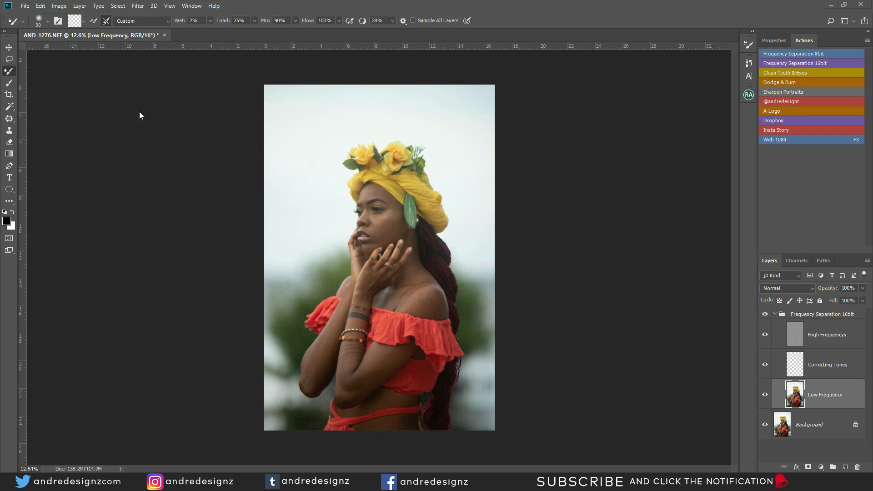
pyautogui.click(85, 22)
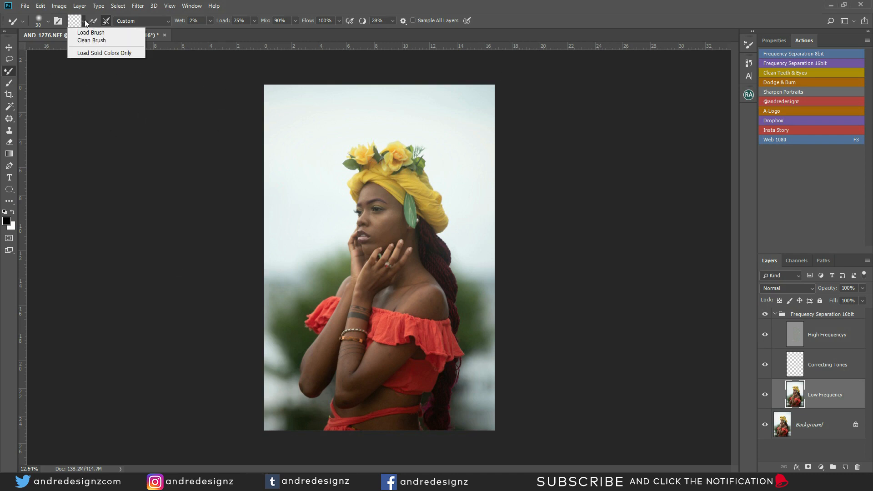
pyautogui.click(75, 25)
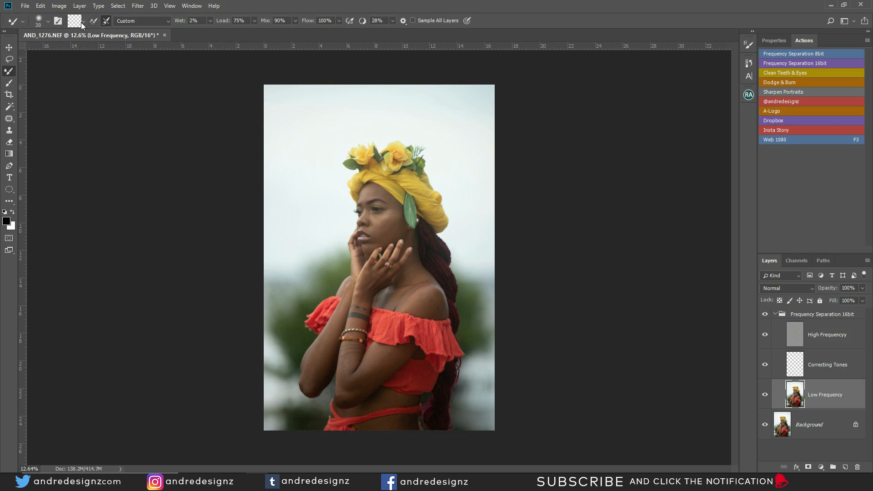
pyautogui.click(83, 21)
pyautogui.click(91, 40)
# - Blend the uneven skin tones on the forehead and cheek with an enlarged mixer brush on the Low Frequency layer
pyautogui.scroll(1, 529, 292)
pyautogui.scroll(11, 529, 293)
pyautogui.moveTo(302, 172); pyautogui.dragTo(263, 228)
pyautogui.scroll(3, 263, 228)
pyautogui.moveTo(196, 192); pyautogui.dragTo(247, 200)
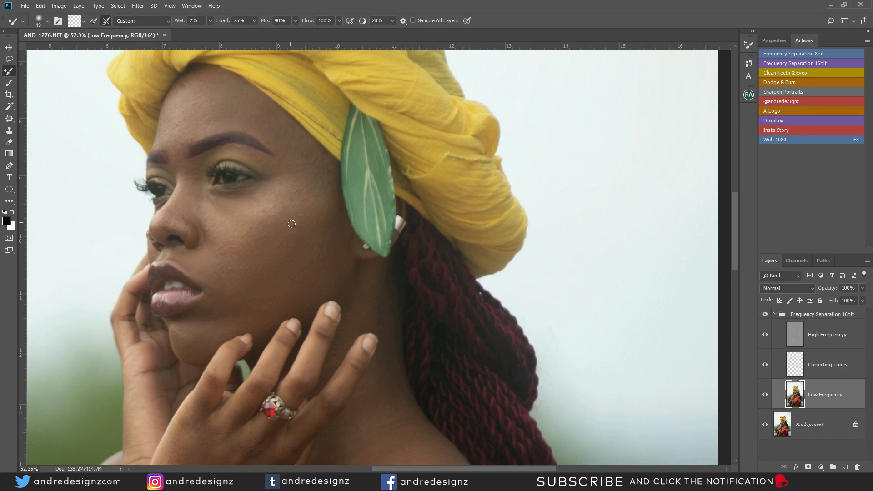
pyautogui.press(']')
pyautogui.press(']')
pyautogui.press(']')
pyautogui.press(']')
pyautogui.press(']')
pyautogui.press(']')
pyautogui.press(']')
pyautogui.press(']')
pyautogui.press('[')
pyautogui.press('[')
pyautogui.press('[')
pyautogui.press(']')
pyautogui.press(']')
pyautogui.press(']')
pyautogui.press(']')
pyautogui.press(']')
pyautogui.moveTo(295, 246)
pyautogui.mouseDown()
pyautogui.moveTo(255, 249)
pyautogui.moveTo(278, 204)
pyautogui.moveTo(237, 254)
pyautogui.moveTo(234, 281)
pyautogui.moveTo(306, 248)
pyautogui.moveTo(303, 258)
pyautogui.moveTo(315, 204)
pyautogui.moveTo(308, 242)
pyautogui.moveTo(276, 294)
pyautogui.moveTo(246, 313)
pyautogui.moveTo(264, 289)
pyautogui.moveTo(225, 313)
pyautogui.moveTo(231, 297)
pyautogui.moveTo(220, 327)
pyautogui.moveTo(235, 265)
pyautogui.moveTo(227, 251)
pyautogui.moveTo(236, 260)
pyautogui.moveTo(212, 213)
pyautogui.moveTo(261, 235)
pyautogui.moveTo(283, 219)
pyautogui.moveTo(274, 216)
pyautogui.moveTo(280, 198)
pyautogui.moveTo(258, 226)
pyautogui.moveTo(315, 175)
pyautogui.moveTo(314, 241)
pyautogui.moveTo(300, 275)
pyautogui.moveTo(273, 292)
pyautogui.moveTo(286, 271)
pyautogui.mouseUp()
pyautogui.moveTo(204, 99)
pyautogui.mouseDown()
pyautogui.moveTo(219, 109)
pyautogui.moveTo(186, 114)
pyautogui.moveTo(203, 124)
pyautogui.mouseUp()
pyautogui.moveTo(240, 220)
pyautogui.mouseDown()
pyautogui.moveTo(212, 210)
pyautogui.moveTo(256, 238)
pyautogui.moveTo(258, 207)
pyautogui.moveTo(276, 219)
pyautogui.moveTo(264, 200)
pyautogui.moveTo(237, 215)
pyautogui.moveTo(219, 208)
pyautogui.moveTo(253, 242)
pyautogui.moveTo(250, 282)
pyautogui.mouseUp()
pyautogui.moveTo(250, 282)
pyautogui.mouseDown()
pyautogui.moveTo(241, 224)
pyautogui.moveTo(221, 220)
pyautogui.mouseUp()
# - Reduce the brush to 50 px and blend the tones beside the nose and below the eye
pyautogui.press('[')
pyautogui.press('[')
pyautogui.press('[')
pyautogui.press('[')
pyautogui.press('[')
pyautogui.moveTo(210, 205)
pyautogui.mouseDown()
pyautogui.moveTo(204, 203)
pyautogui.moveTo(234, 230)
pyautogui.moveTo(216, 212)
pyautogui.moveTo(232, 227)
pyautogui.moveTo(273, 186)
pyautogui.moveTo(254, 224)
pyautogui.moveTo(200, 230)
pyautogui.moveTo(223, 238)
pyautogui.moveTo(208, 225)
pyautogui.moveTo(229, 251)
pyautogui.moveTo(200, 189)
pyautogui.moveTo(194, 209)
pyautogui.moveTo(197, 171)
pyautogui.moveTo(185, 205)
pyautogui.moveTo(208, 196)
pyautogui.mouseUp()
pyautogui.press('[')
pyautogui.press('[')
pyautogui.press('[')
pyautogui.press('[')
# - Check the mixer brush's size and hardness settings
pyautogui.rightClick(191, 96)
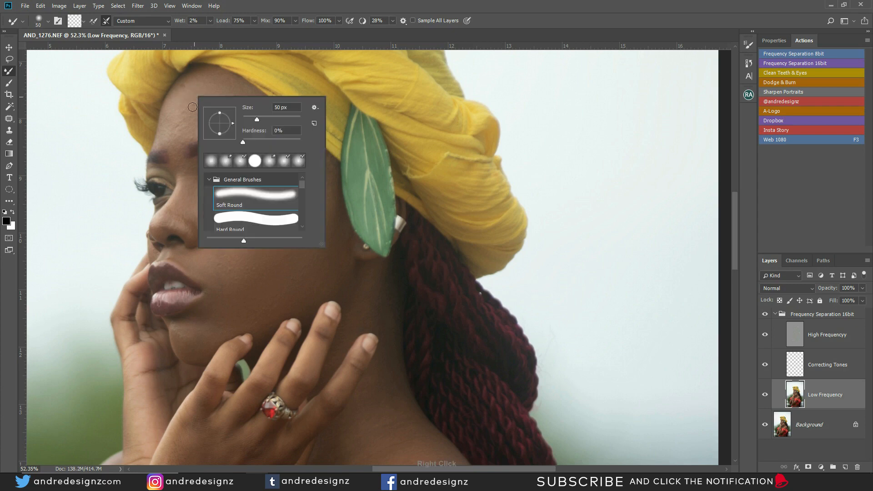
pyautogui.moveTo(317, 6); pyautogui.dragTo(321, 10)
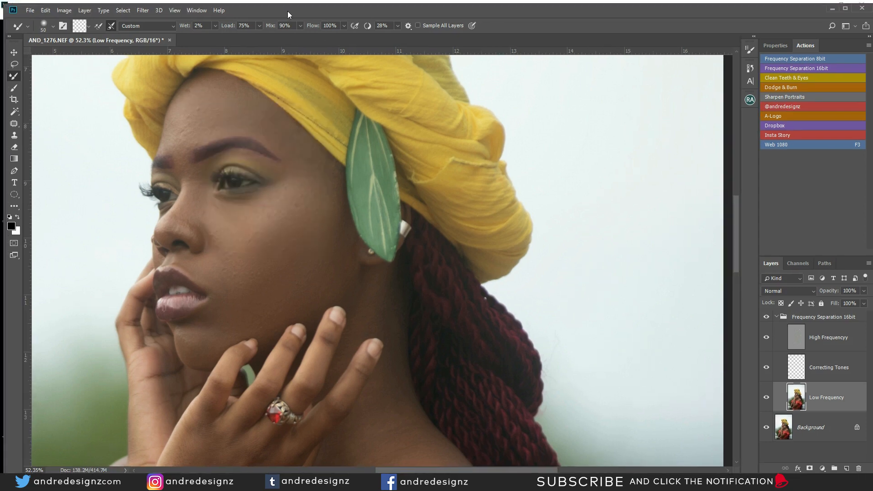
pyautogui.doubleClick(296, 7)
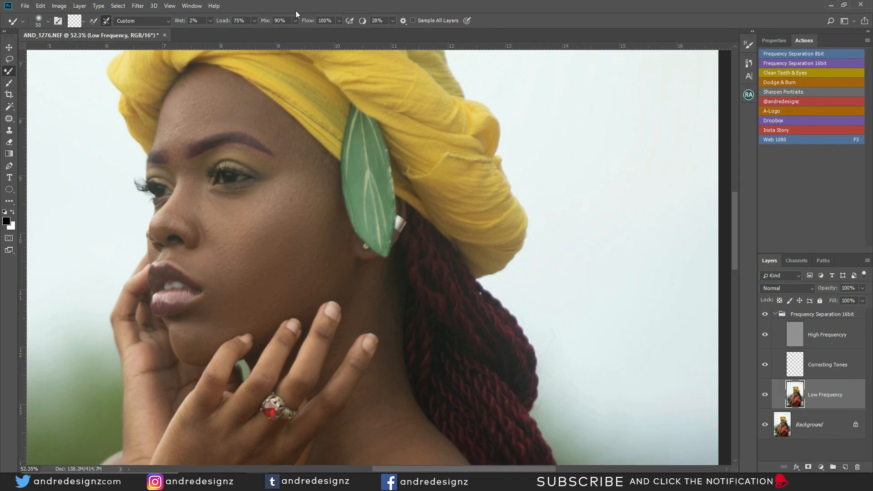
# - Continue smoothing the tone transitions across the face, finishing with the mixer brush at 80 px
pyautogui.press(']')
pyautogui.press(']')
pyautogui.press(']')
pyautogui.press(']')
pyautogui.press(']')
pyautogui.press(']')
pyautogui.press(']')
pyautogui.press('[')
pyautogui.press('[')
pyautogui.press('[')
pyautogui.press('[')
# - Compare the face with the Frequency Separation 16bit group hidden and shown
pyautogui.click(765, 315)
pyautogui.click(766, 316)
pyautogui.click(765, 315)
# - Blend the skin tones along the neck and collarbone, ending with a 125 px brush
pyautogui.moveTo(347, 377); pyautogui.dragTo(286, 154)
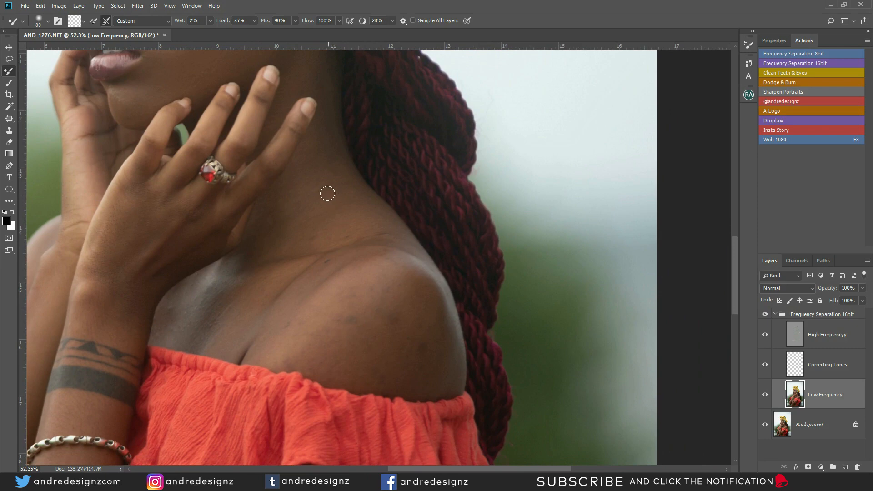
pyautogui.press(']')
pyautogui.press(']')
pyautogui.press('[')
pyautogui.press('[')
pyautogui.moveTo(383, 229)
pyautogui.mouseDown()
pyautogui.moveTo(313, 236)
pyautogui.moveTo(378, 231)
pyautogui.moveTo(407, 245)
pyautogui.moveTo(373, 218)
pyautogui.moveTo(356, 234)
pyautogui.mouseUp()
pyautogui.moveTo(364, 181); pyautogui.dragTo(388, 291)
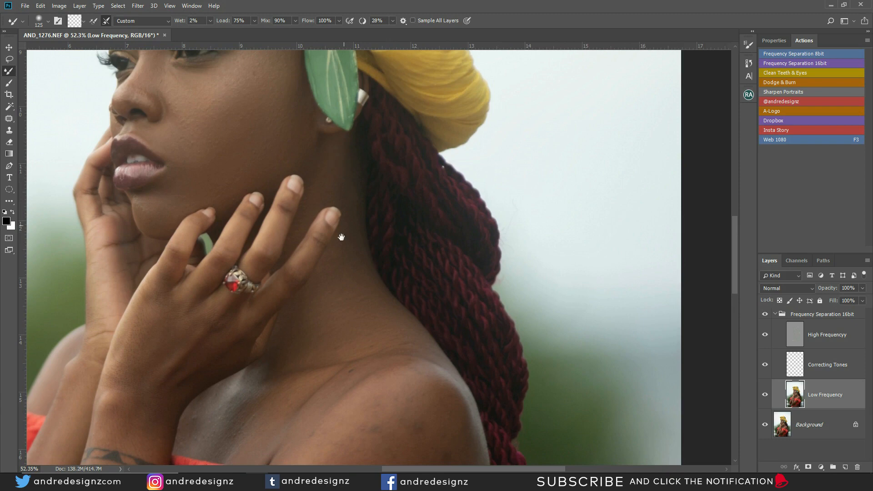
# - Blend the tones on the chest and smooth the dark patches on the bare shoulder with the 125 px brush
pyautogui.moveTo(341, 237); pyautogui.dragTo(342, 131)
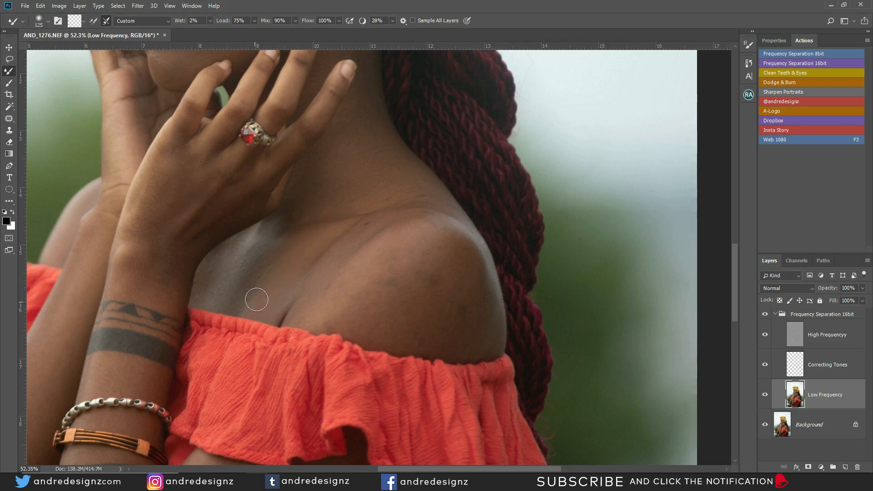
pyautogui.moveTo(395, 239); pyautogui.dragTo(314, 202)
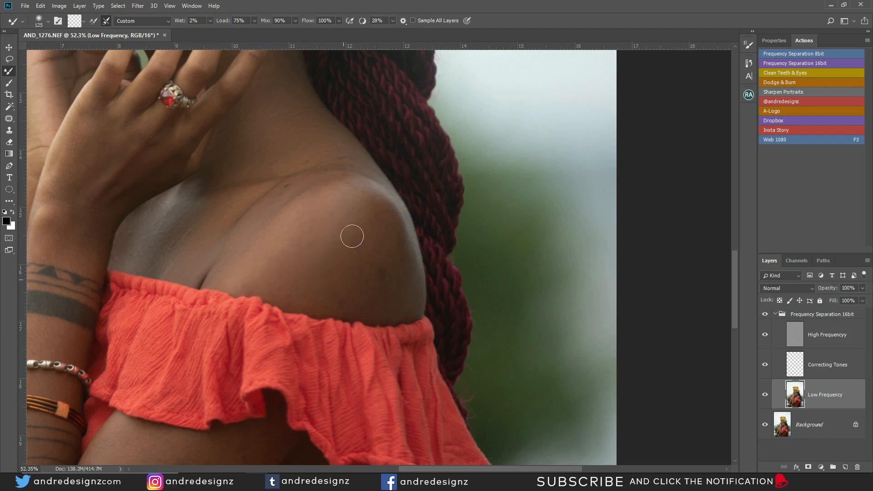
pyautogui.moveTo(358, 243)
pyautogui.mouseDown()
pyautogui.moveTo(375, 245)
pyautogui.moveTo(407, 281)
pyautogui.moveTo(398, 270)
pyautogui.moveTo(385, 302)
pyautogui.mouseUp()
pyautogui.moveTo(324, 191); pyautogui.dragTo(295, 199)
pyautogui.scroll(-10, 312, 113)
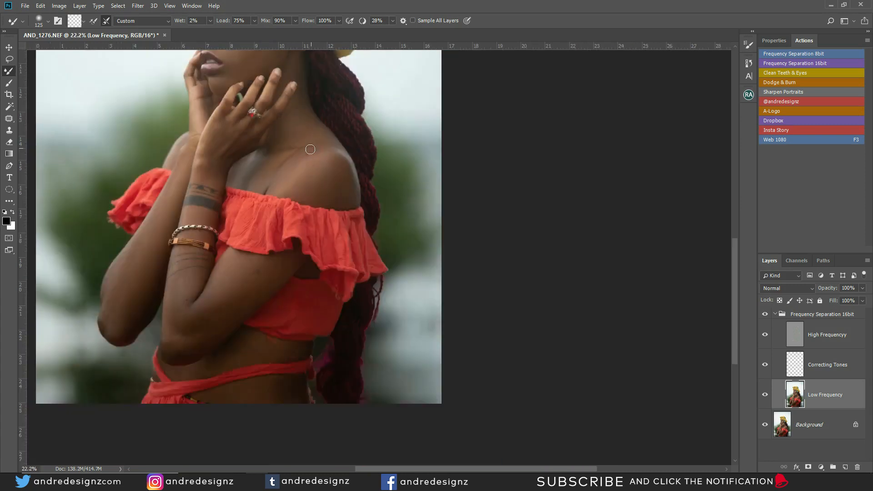
# - Even out the remaining tone transitions on the shoulder with a larger brush, and return the brush to 125 px
pyautogui.scroll(6, 409, 257)
pyautogui.moveTo(420, 273); pyautogui.dragTo(211, 177)
pyautogui.scroll(4, 212, 178)
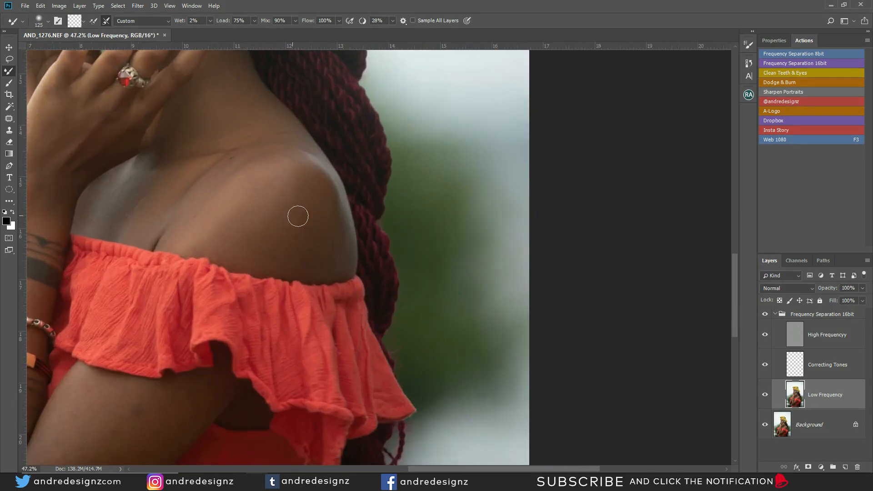
pyautogui.press(']')
pyautogui.press(']')
pyautogui.press(']')
pyautogui.moveTo(260, 225)
pyautogui.mouseDown()
pyautogui.moveTo(252, 206)
pyautogui.moveTo(237, 219)
pyautogui.moveTo(245, 196)
pyautogui.moveTo(241, 203)
pyautogui.moveTo(264, 175)
pyautogui.moveTo(287, 192)
pyautogui.mouseUp()
pyautogui.press('[')
pyautogui.press('[')
pyautogui.press('[')
pyautogui.press('[')
pyautogui.press('[')
pyautogui.scroll(-1, 65, 147)
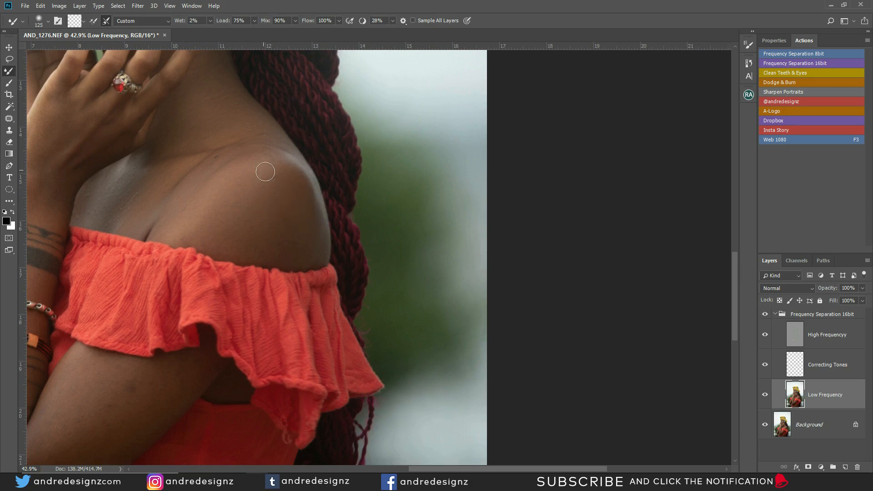
# - Blend the skin tones on the lower shoulder and on the wrist above the tattoo
pyautogui.moveTo(221, 191); pyautogui.dragTo(348, 133)
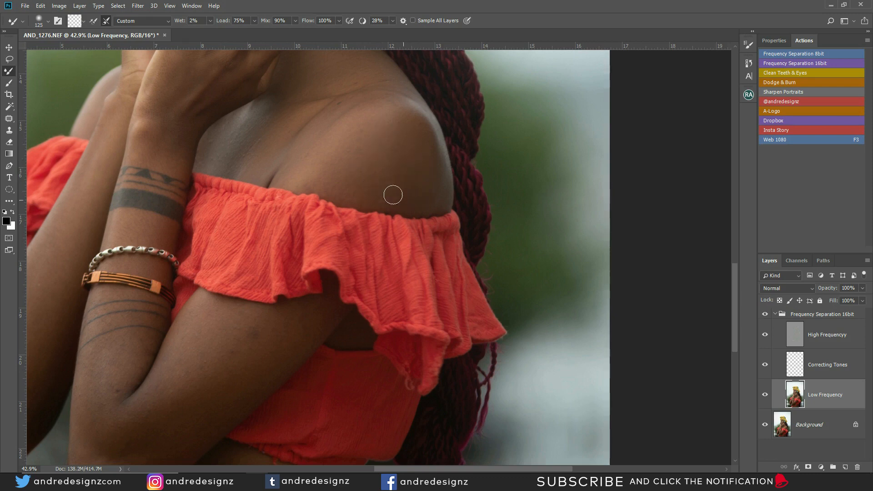
pyautogui.moveTo(361, 123); pyautogui.dragTo(389, 196)
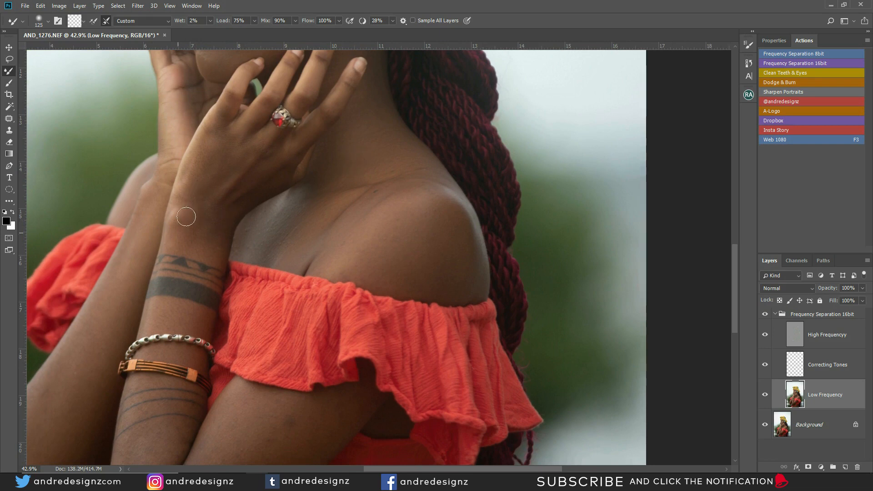
pyautogui.rightClick(217, 256)
pyautogui.moveTo(217, 215); pyautogui.dragTo(293, 70)
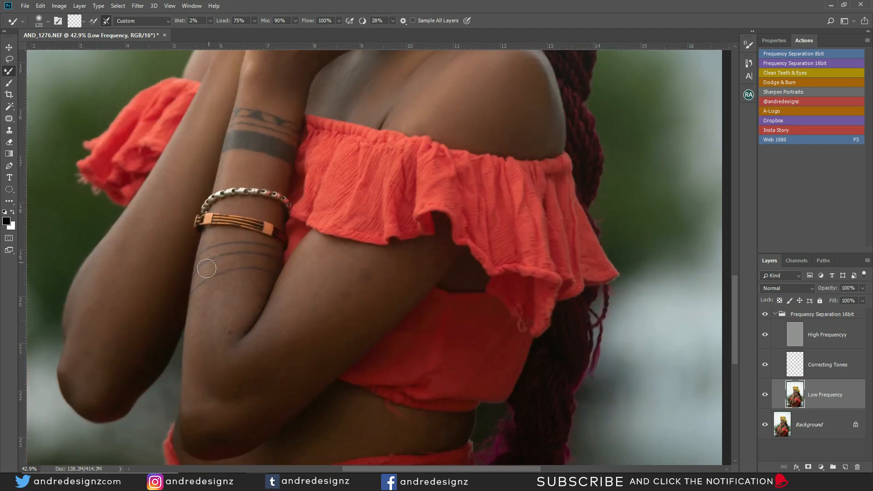
# - Enlarge the brush to 200 px and blend the tones on both arms, including the upper arm's dark spot and the elbow
pyautogui.scroll(1, 156, 240)
pyautogui.press(']')
pyautogui.press(']')
pyautogui.press(']')
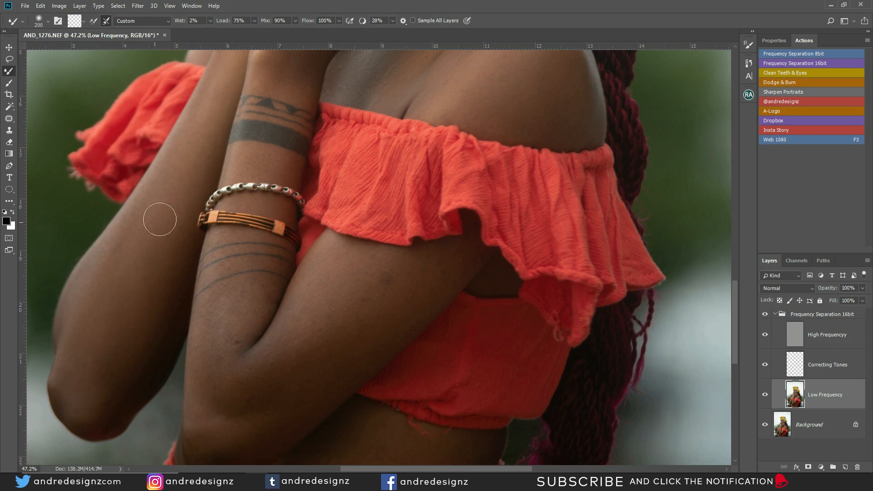
pyautogui.scroll(-5, 183, 226)
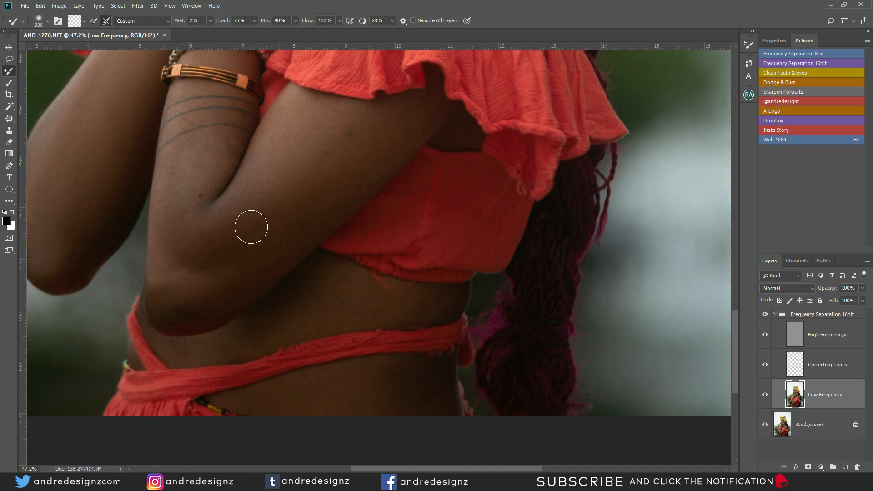
pyautogui.moveTo(342, 133); pyautogui.dragTo(349, 134)
pyautogui.moveTo(195, 309)
pyautogui.mouseDown()
pyautogui.moveTo(187, 299)
pyautogui.moveTo(196, 308)
pyautogui.moveTo(188, 310)
pyautogui.mouseUp()
pyautogui.moveTo(183, 178)
pyautogui.mouseDown()
pyautogui.moveTo(191, 155)
pyautogui.moveTo(193, 167)
pyautogui.moveTo(215, 146)
pyautogui.moveTo(200, 190)
pyautogui.moveTo(206, 159)
pyautogui.mouseUp()
# - Reduce the brush to 125 px and blend the tones on the tattooed forearm and the midriff
pyautogui.moveTo(279, 179); pyautogui.dragTo(249, 265)
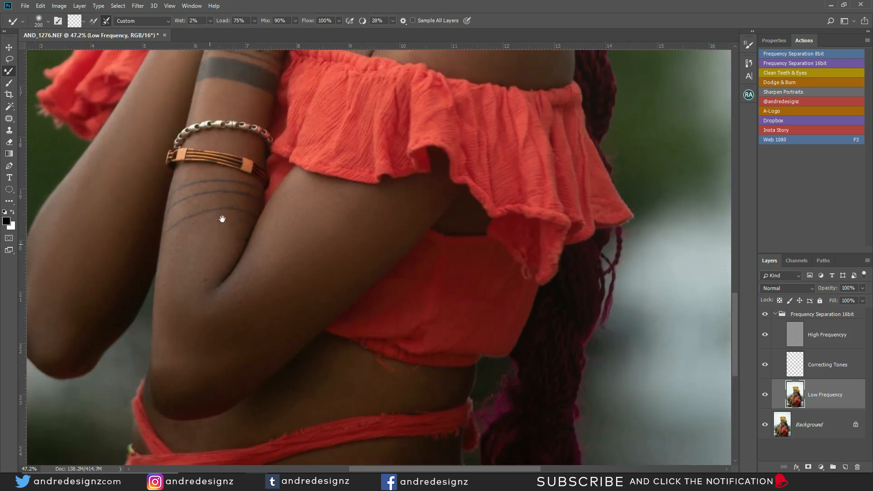
pyautogui.moveTo(222, 220); pyautogui.dragTo(234, 316)
pyautogui.press('[')
pyautogui.press('[')
pyautogui.press('[')
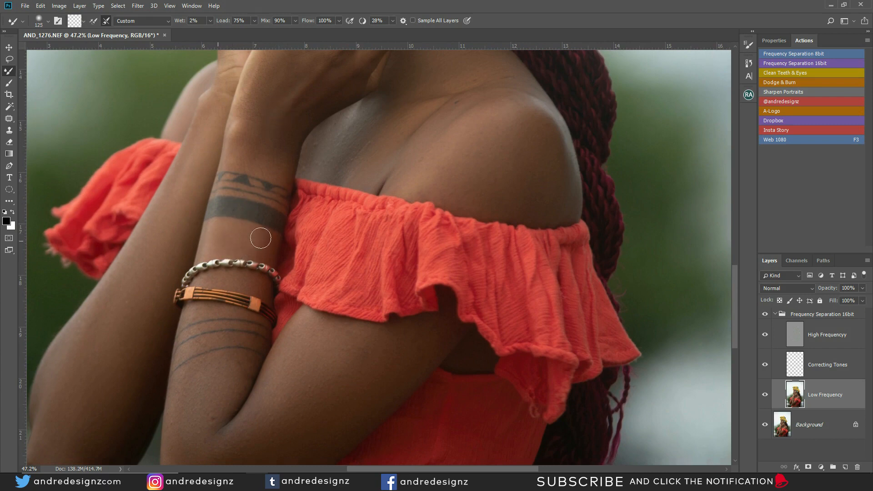
pyautogui.moveTo(354, 457)
pyautogui.mouseDown()
pyautogui.moveTo(256, 165)
pyautogui.moveTo(294, 114)
pyautogui.mouseUp()
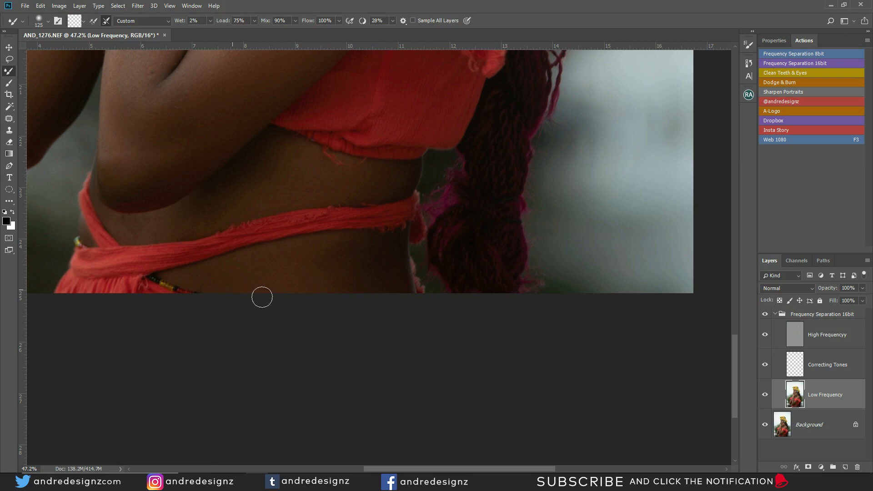
pyautogui.scroll(-5, 316, 300)
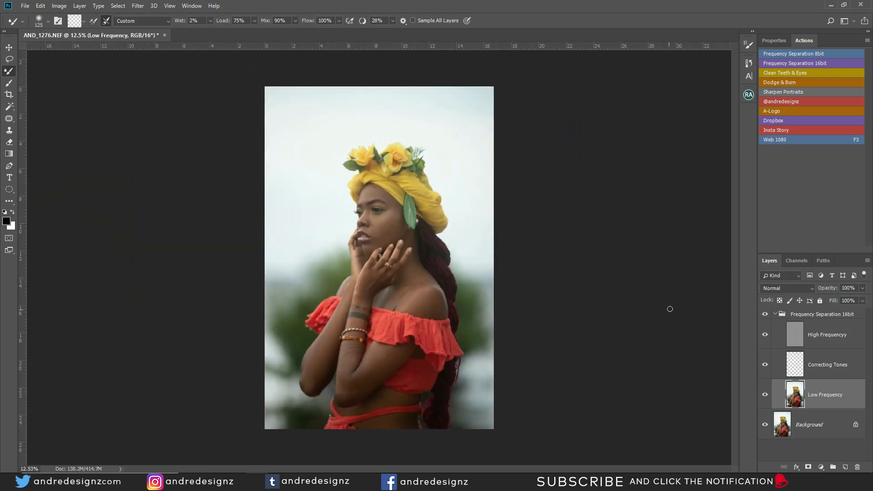
# - Compare the retouched skin with the original by toggling the frequency separation group's visibility, including close up on the shoulder
pyautogui.scroll(1, 474, 263)
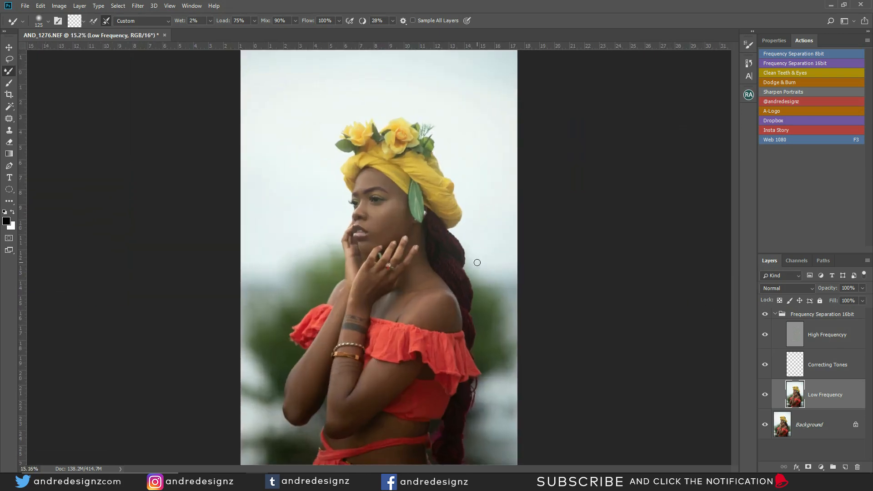
pyautogui.click(765, 314)
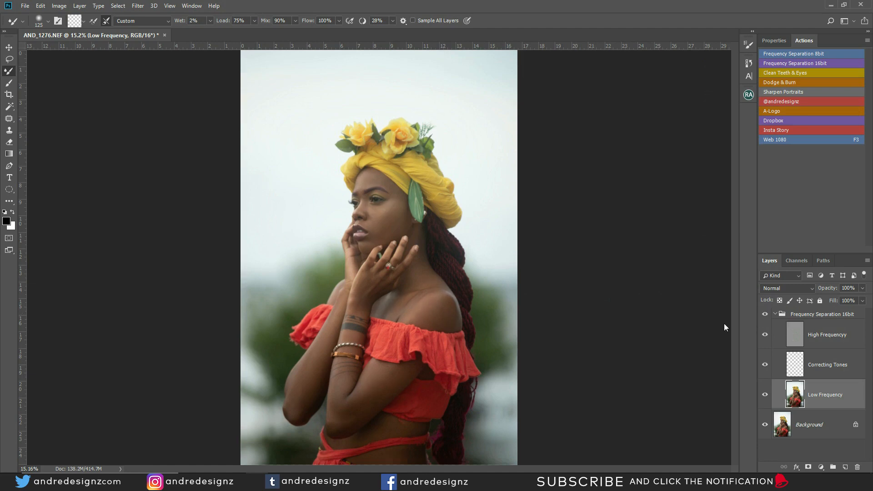
pyautogui.scroll(5, 448, 383)
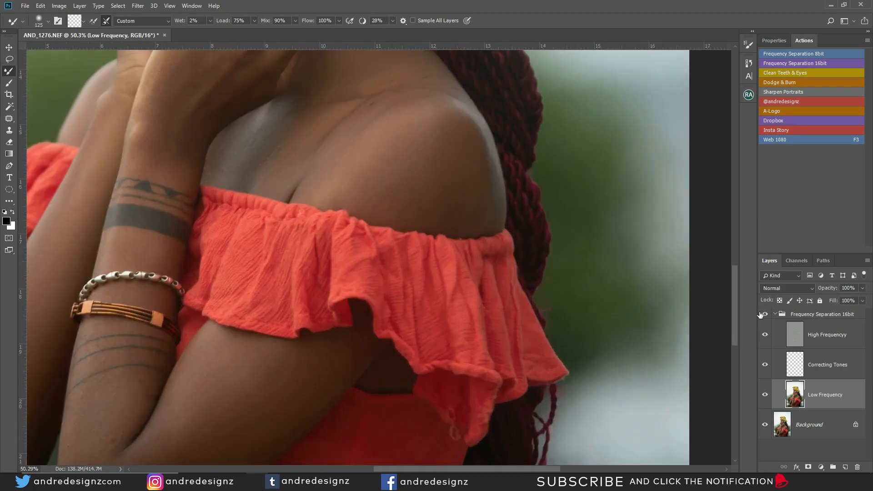
pyautogui.click(764, 314)
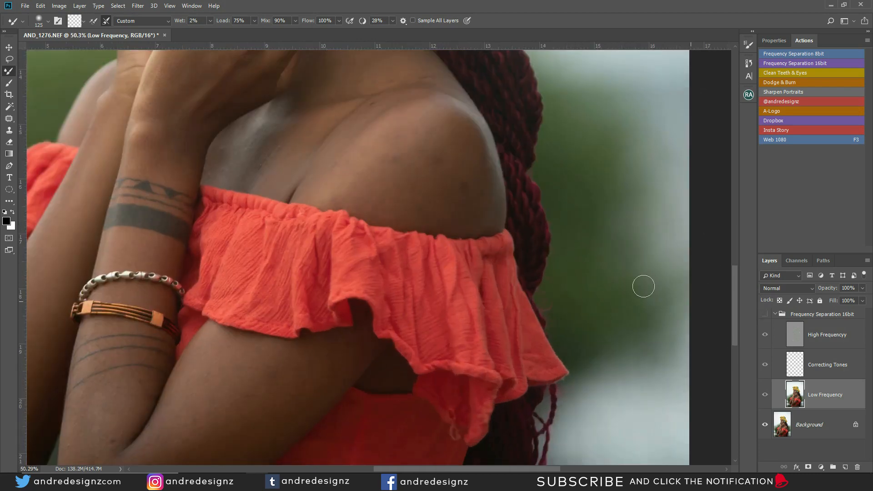
pyautogui.click(765, 315)
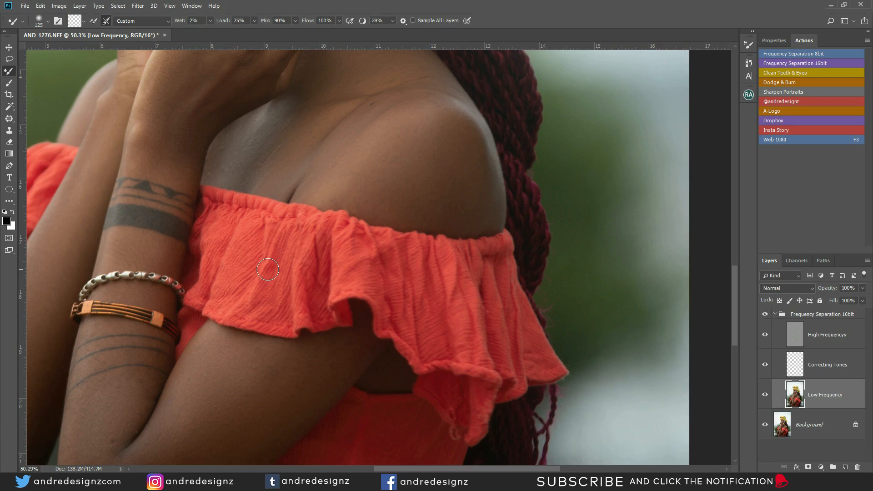
# - Reduce the Mixer Brush size to 80 px
pyautogui.moveTo(155, 388); pyautogui.dragTo(244, 229)
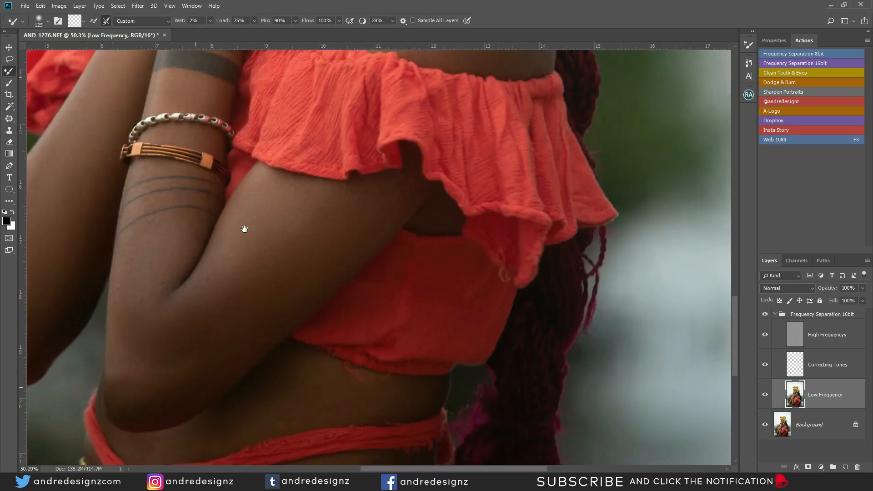
pyautogui.press('[')
pyautogui.press('[')
pyautogui.press('[')
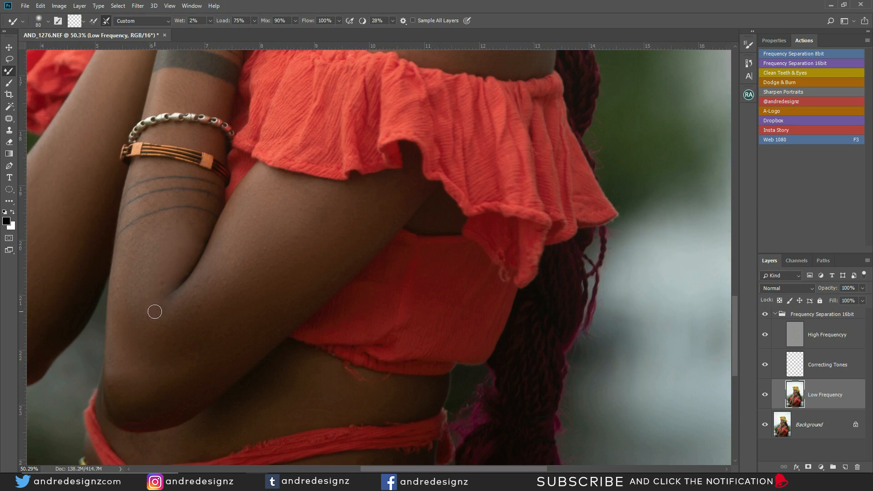
pyautogui.scroll(-6, 279, 312)
pyautogui.scroll(1, 400, 237)
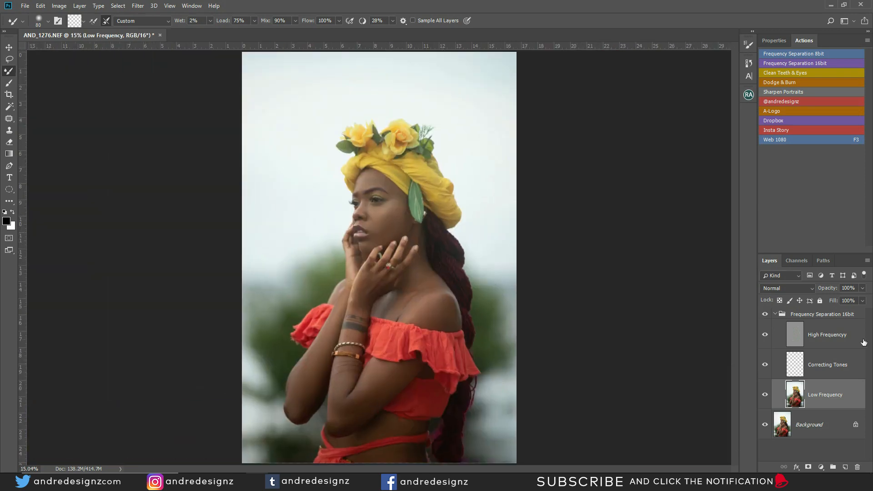
# - On the High Frequencyy layer, clone clean skin texture over the blemish beside the nose using a 25 px Clone Stamp
pyautogui.click(800, 337)
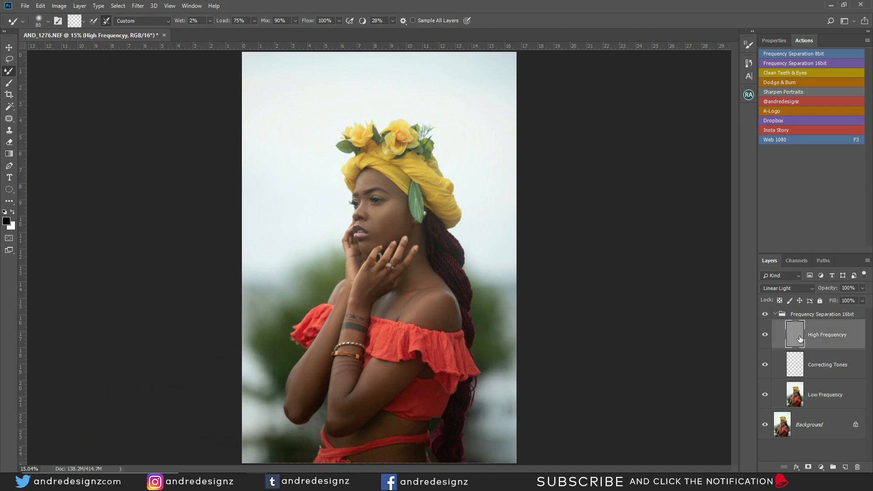
pyautogui.click(9, 130)
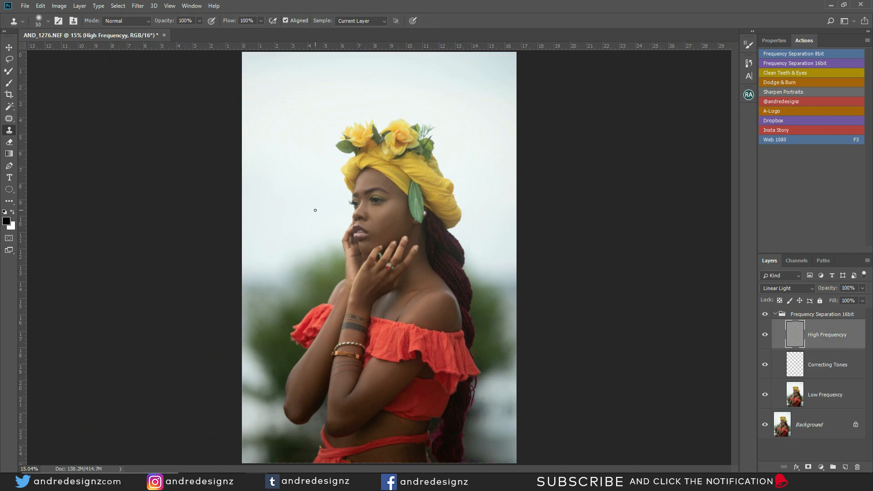
pyautogui.scroll(5, 385, 182)
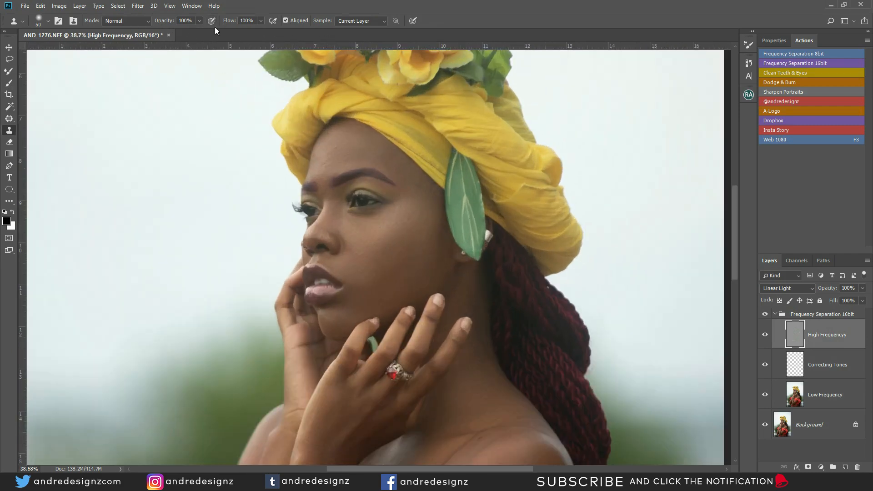
pyautogui.moveTo(432, 207)
pyautogui.mouseDown()
pyautogui.moveTo(237, 115)
pyautogui.moveTo(243, 118)
pyautogui.mouseUp()
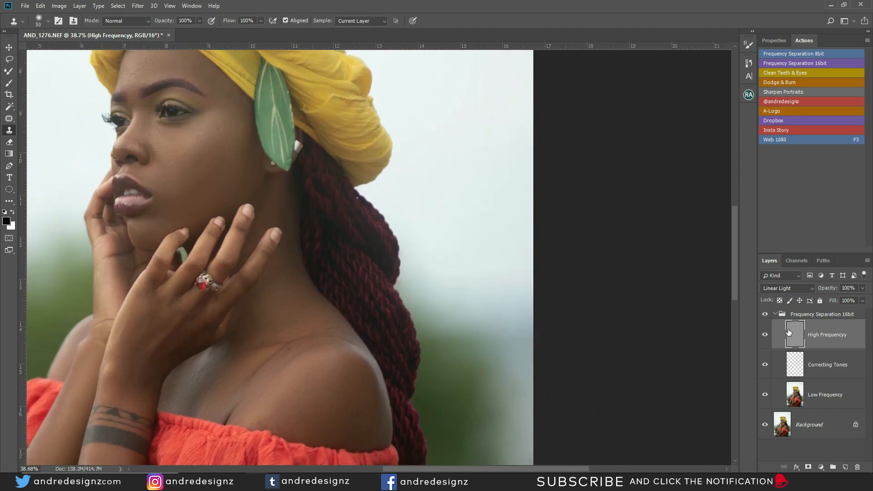
pyautogui.scroll(4, 195, 132)
pyautogui.moveTo(168, 132); pyautogui.dragTo(184, 230)
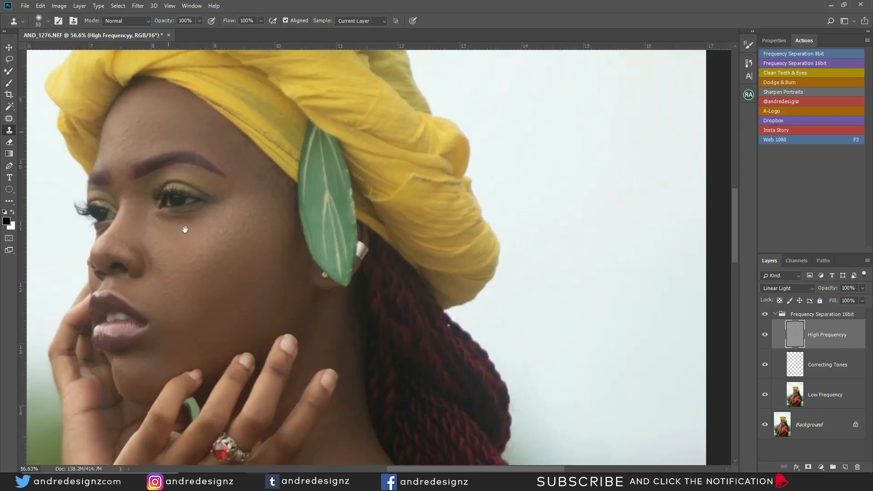
pyautogui.scroll(2, 196, 214)
pyautogui.scroll(1, 197, 214)
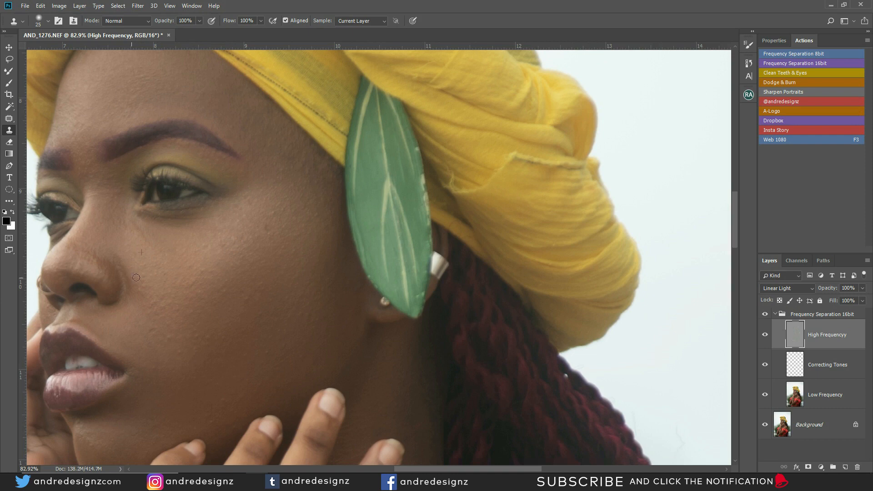
pyautogui.click(149, 258)
# - Clone clean skin texture over the bumps on the cheek and jaw, and compare the result with the original
pyautogui.keyDown('alt'); pyautogui.click(215, 254); pyautogui.keyUp('alt')
pyautogui.moveTo(275, 212); pyautogui.dragTo(255, 117)
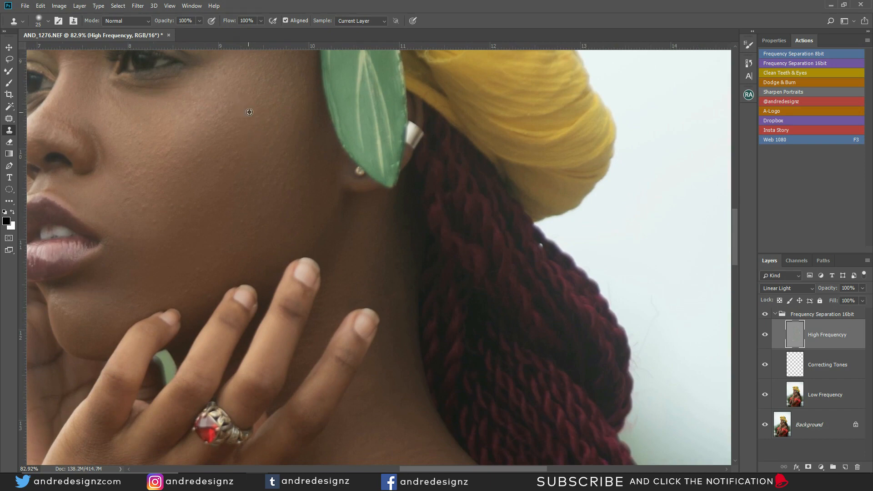
pyautogui.keyDown('alt'); pyautogui.click(238, 172); pyautogui.keyUp('alt')
pyautogui.moveTo(240, 177); pyautogui.dragTo(232, 185)
pyautogui.keyDown('alt'); pyautogui.click(243, 208); pyautogui.keyUp('alt')
pyautogui.moveTo(245, 217); pyautogui.dragTo(238, 217)
pyautogui.moveTo(189, 284); pyautogui.dragTo(192, 282)
pyautogui.moveTo(149, 206); pyautogui.dragTo(142, 209)
pyautogui.click(765, 315)
pyautogui.click(766, 315)
pyautogui.click(281, 118)
pyautogui.hotkey('ctrl', 'z')
pyautogui.click(157, 215)
pyautogui.hotkey('ctrl', 'z')
# - Clone clean skin texture over the marks on the chin below the lips
pyautogui.click(85, 302)
pyautogui.moveTo(80, 305)
pyautogui.mouseDown()
pyautogui.moveTo(69, 319)
pyautogui.moveTo(77, 295)
pyautogui.mouseUp()
pyautogui.moveTo(170, 223); pyautogui.dragTo(202, 255)
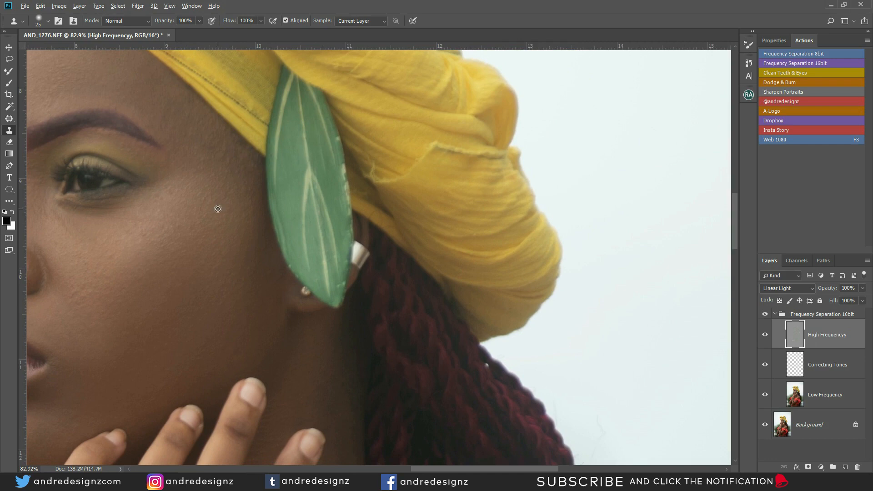
# - Clone clean skin texture over the bumps on the upper chest, resampling nearby skin as needed
pyautogui.moveTo(232, 278); pyautogui.dragTo(235, 138)
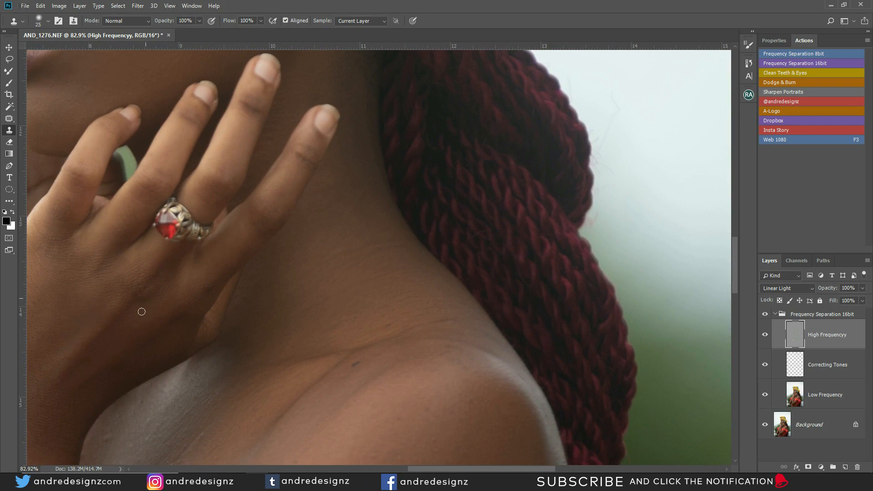
pyautogui.moveTo(141, 312); pyautogui.dragTo(220, 182)
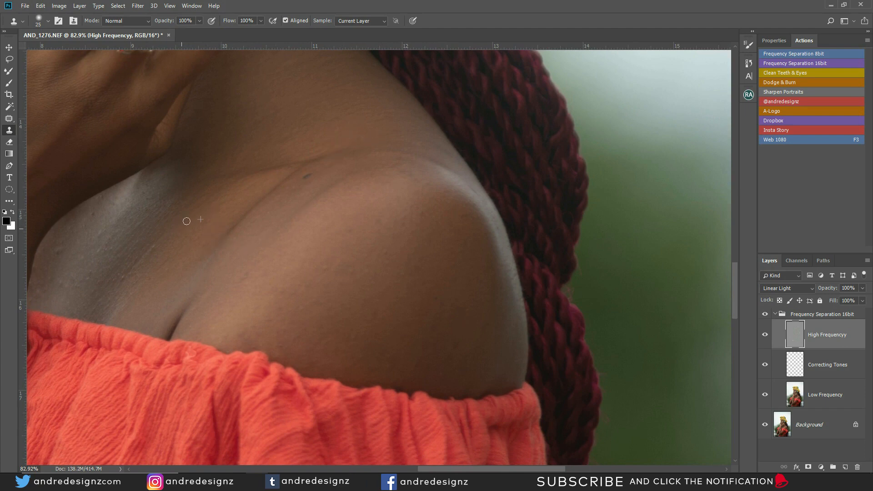
pyautogui.click(140, 242)
pyautogui.hotkey('ctrl', 'z')
pyautogui.keyDown('alt'); pyautogui.click(107, 197); pyautogui.keyUp('alt')
pyautogui.click(99, 208)
pyautogui.click(106, 233)
pyautogui.click(106, 236)
pyautogui.click(110, 260)
pyautogui.keyDown('alt'); pyautogui.click(125, 231); pyautogui.keyUp('alt')
pyautogui.keyDown('alt'); pyautogui.click(122, 237); pyautogui.keyUp('alt')
pyautogui.moveTo(111, 245)
pyautogui.mouseDown()
pyautogui.moveTo(93, 258)
pyautogui.moveTo(104, 255)
pyautogui.mouseUp()
pyautogui.click(91, 268)
# - Clone over the uneven skin texture on the shoulder, sampling clean areas of the same shoulder
pyautogui.click(363, 228)
pyautogui.keyDown('alt'); pyautogui.click(283, 307); pyautogui.keyUp('alt')
pyautogui.moveTo(363, 279); pyautogui.dragTo(239, 172)
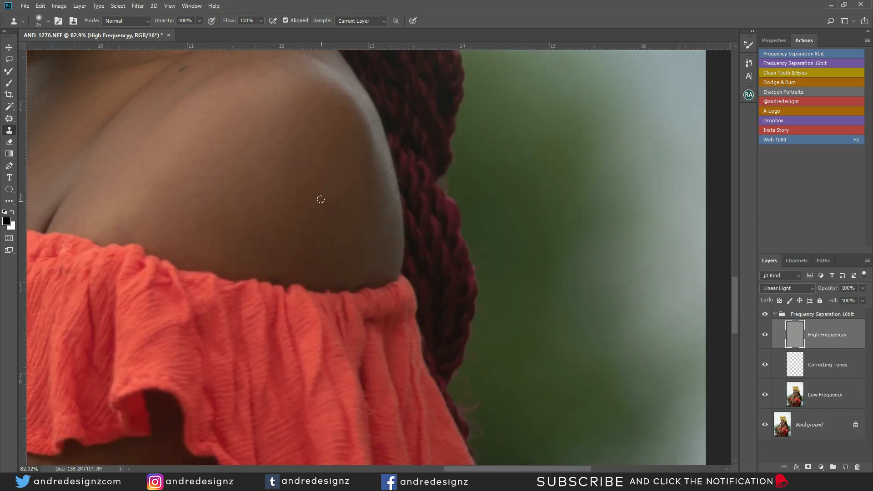
pyautogui.moveTo(329, 203); pyautogui.dragTo(260, 288)
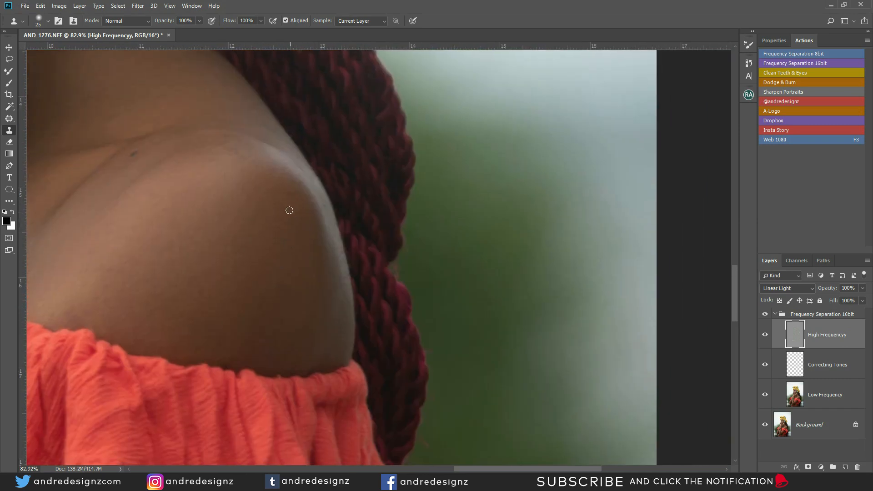
pyautogui.keyDown('alt'); pyautogui.click(243, 179); pyautogui.keyUp('alt')
# - Enlarge the Clone Stamp to 50 px and clone clean skin texture over the lines at the base of the neck
pyautogui.scroll(-5, 312, 250)
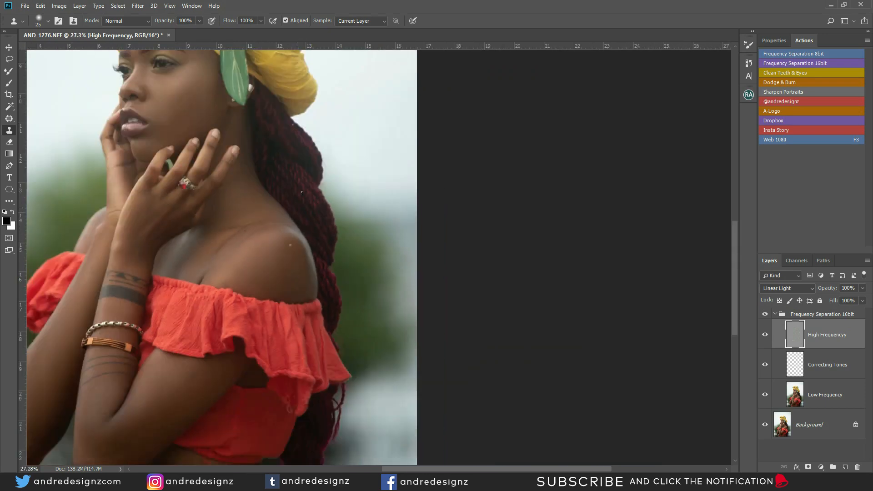
pyautogui.scroll(5, 302, 192)
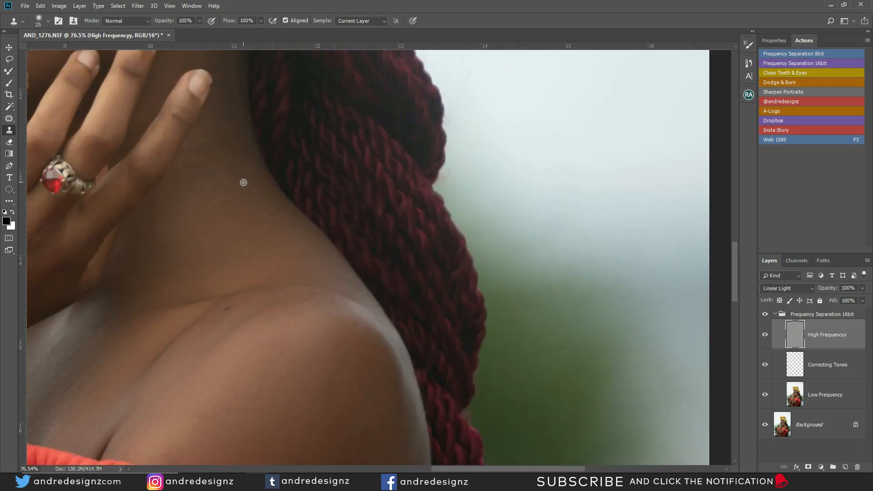
pyautogui.press(']')
pyautogui.press(']')
pyautogui.moveTo(201, 251)
pyautogui.mouseDown()
pyautogui.moveTo(183, 265)
pyautogui.moveTo(217, 233)
pyautogui.moveTo(226, 266)
pyautogui.moveTo(191, 272)
pyautogui.mouseUp()
pyautogui.keyDown('alt'); pyautogui.click(220, 231); pyautogui.keyUp('alt')
# - Clone smoother skin texture along the jaw above the fingertips
pyautogui.scroll(-5, 197, 273)
pyautogui.scroll(4, 193, 301)
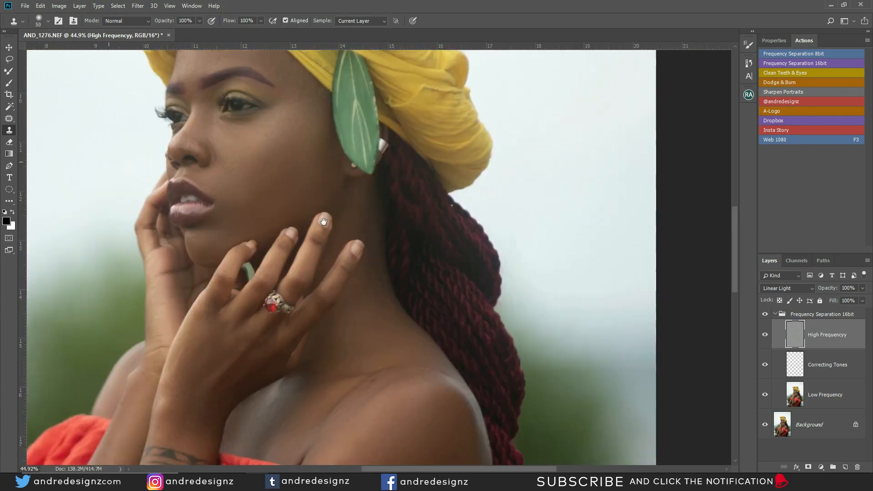
pyautogui.moveTo(226, 211)
pyautogui.mouseDown()
pyautogui.moveTo(258, 214)
pyautogui.moveTo(238, 215)
pyautogui.mouseUp()
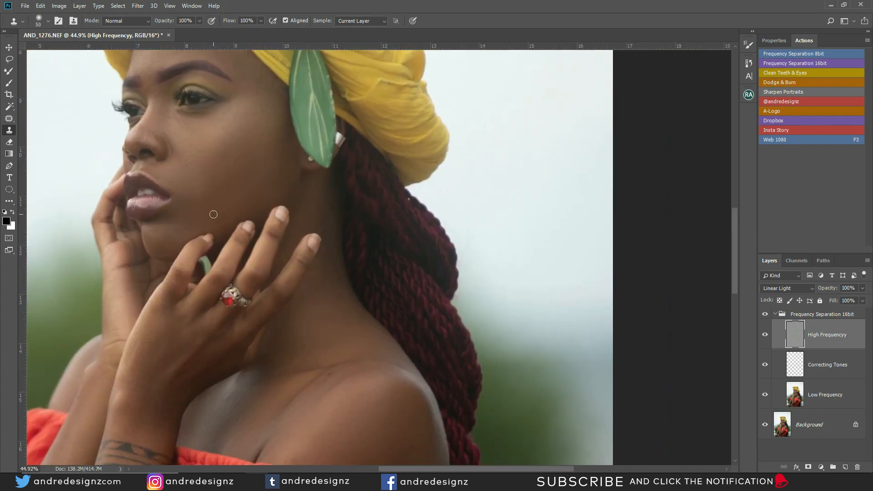
pyautogui.scroll(3, 212, 213)
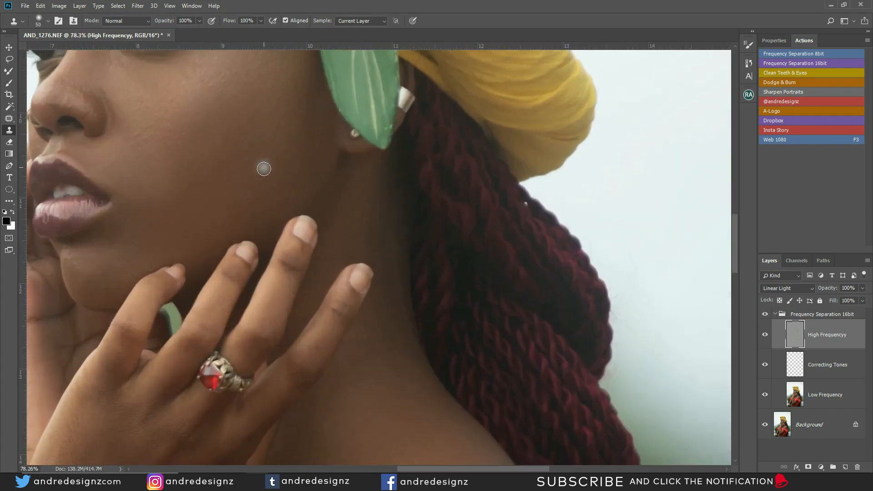
pyautogui.scroll(-5, 282, 236)
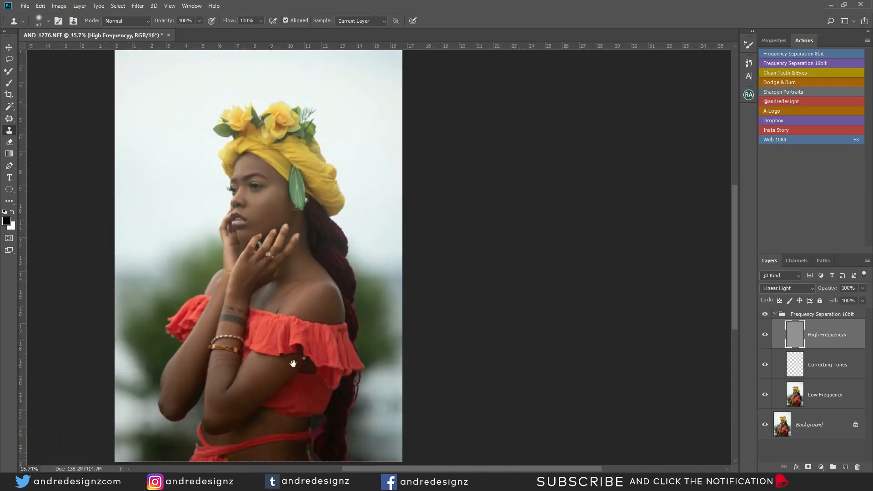
# - Clone clean skin texture over the rough areas around the elbow and the lower part of the upper arm
pyautogui.moveTo(292, 364); pyautogui.dragTo(237, 170)
pyautogui.scroll(4, 212, 223)
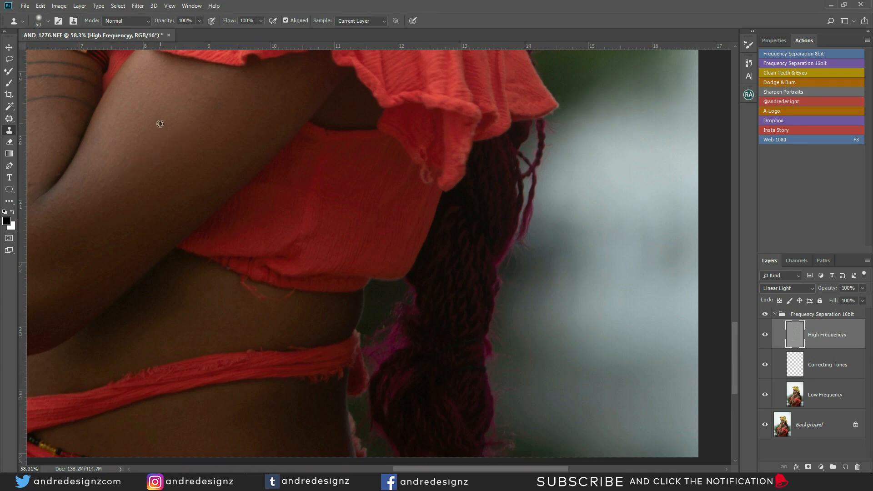
pyautogui.moveTo(154, 158); pyautogui.dragTo(267, 120)
pyautogui.keyDown('alt'); pyautogui.click(99, 139); pyautogui.keyUp('alt')
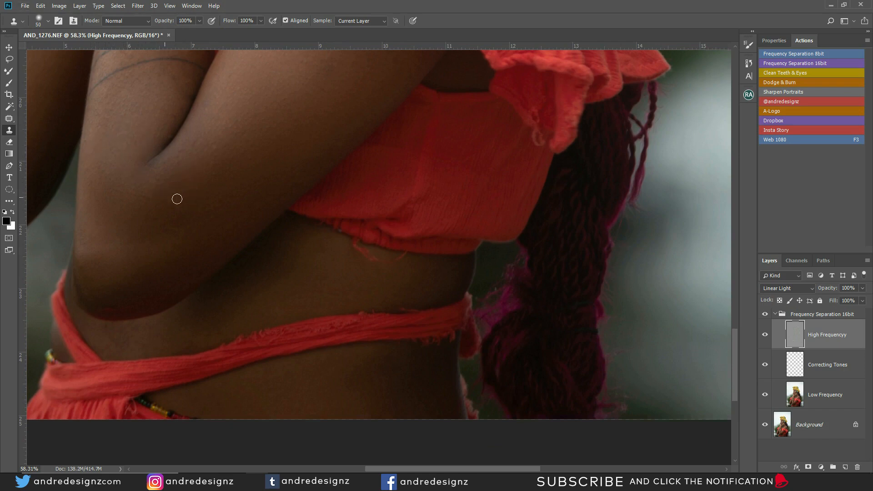
pyautogui.keyDown('alt'); pyautogui.click(221, 161); pyautogui.keyUp('alt')
# - Clone clean skin texture over the midriff just below the hem of the red top
pyautogui.moveTo(271, 151); pyautogui.dragTo(139, 137)
pyautogui.moveTo(244, 210); pyautogui.dragTo(220, 197)
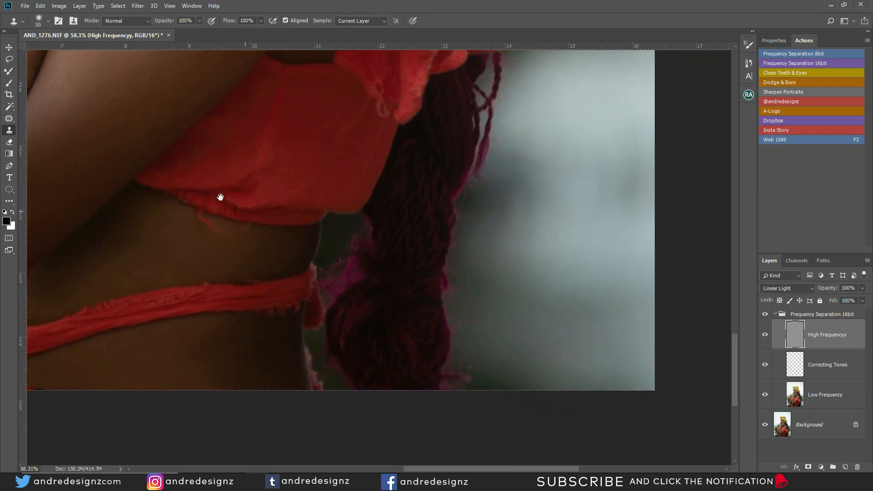
pyautogui.click(235, 253)
pyautogui.moveTo(241, 247); pyautogui.dragTo(240, 242)
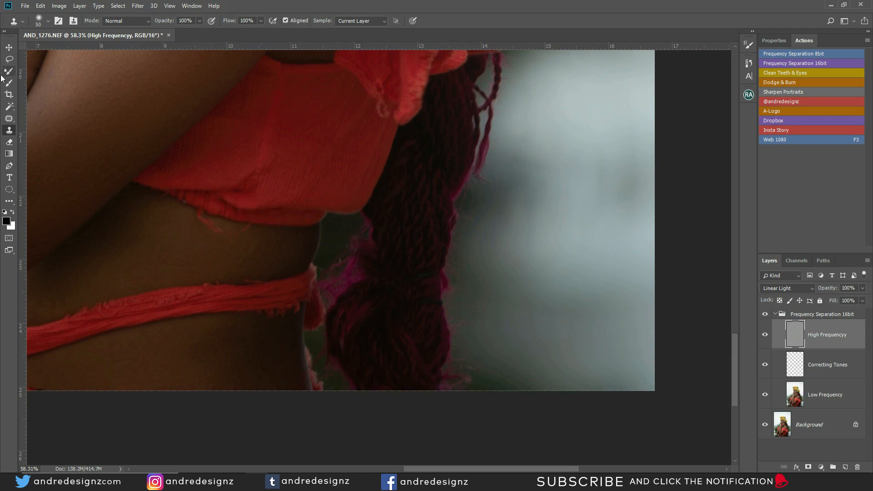
# - Patch the loose threads below the top's hem with clean midriff texture on the High Frequencyy layer
pyautogui.click(9, 167)
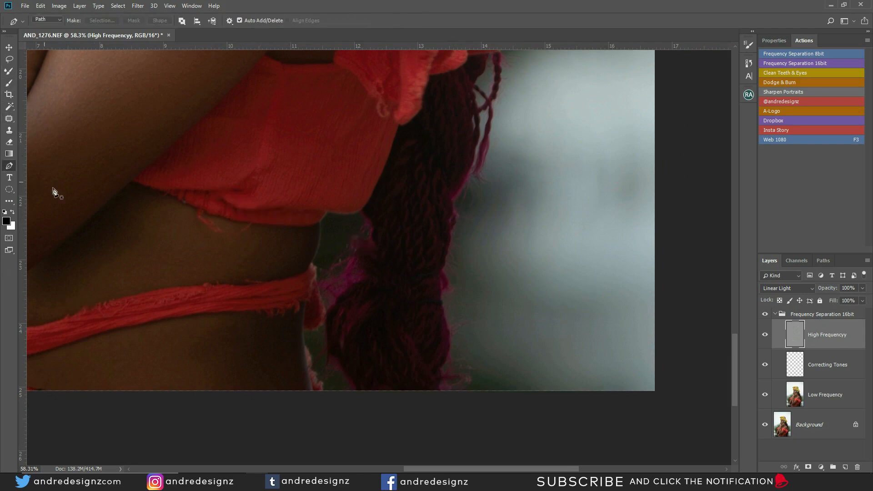
pyautogui.click(9, 120)
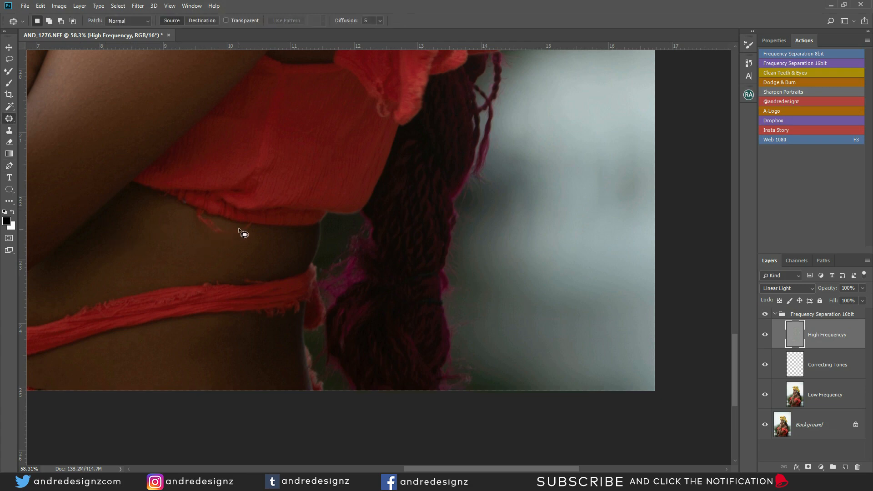
pyautogui.moveTo(242, 227)
pyautogui.mouseDown()
pyautogui.moveTo(252, 225)
pyautogui.moveTo(241, 245)
pyautogui.mouseUp()
pyautogui.moveTo(199, 208)
pyautogui.mouseDown()
pyautogui.moveTo(247, 232)
pyautogui.moveTo(231, 246)
pyautogui.moveTo(226, 270)
pyautogui.mouseUp()
# - Patch the remaining thread colour below the hem on the Low Frequency layer and clear the selection
pyautogui.click(826, 394)
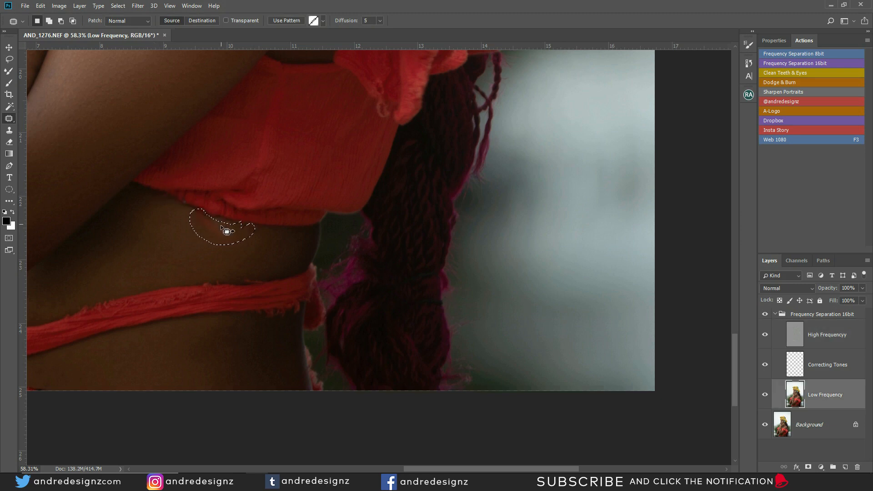
pyautogui.hotkey('ctrl', 'd')
pyautogui.moveTo(249, 232)
pyautogui.mouseDown()
pyautogui.moveTo(229, 239)
pyautogui.moveTo(251, 233)
pyautogui.mouseUp()
pyautogui.moveTo(229, 245); pyautogui.dragTo(210, 263)
pyautogui.hotkey('ctrl', 'd')
# - Patch the small midriff area under the middle of the hem with cleaner skin on the High Frequencyy layer, and deselect it
pyautogui.moveTo(236, 232)
pyautogui.mouseDown()
pyautogui.moveTo(255, 226)
pyautogui.moveTo(268, 245)
pyautogui.moveTo(233, 262)
pyautogui.moveTo(255, 261)
pyautogui.mouseUp()
pyautogui.click(821, 342)
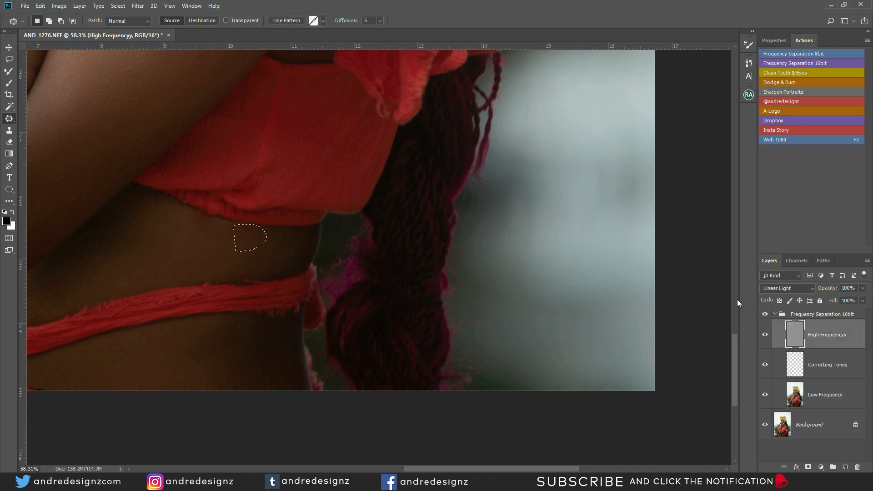
pyautogui.moveTo(251, 249); pyautogui.dragTo(245, 267)
pyautogui.hotkey('ctrl', 'd')
# - Patch the leftover thread marks nearer the arm on both the High Frequencyy and Low Frequency layers, and deselect
pyautogui.moveTo(202, 219)
pyautogui.mouseDown()
pyautogui.moveTo(196, 233)
pyautogui.moveTo(231, 228)
pyautogui.moveTo(206, 255)
pyautogui.mouseUp()
pyautogui.click(799, 399)
pyautogui.moveTo(207, 228); pyautogui.dragTo(199, 248)
pyautogui.hotkey('ctrl', 'd')
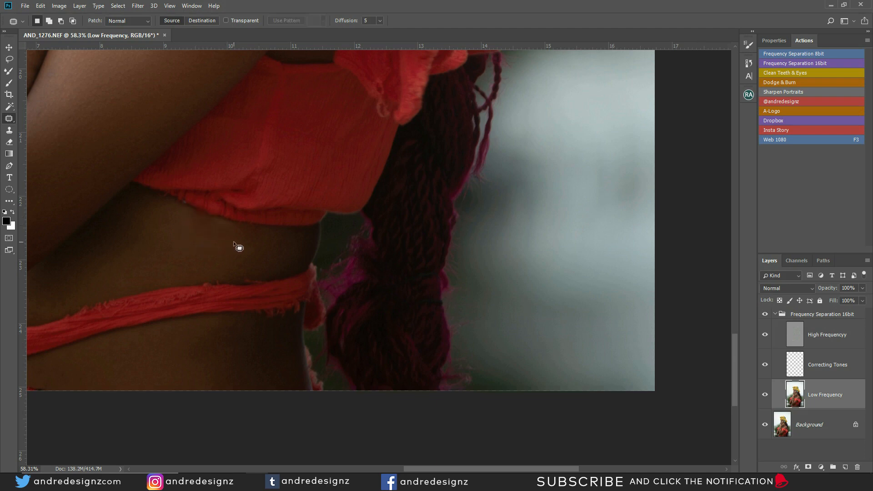
# - Deselect, clone clean skin tone over the midriff below the hem on the Low Frequency layer, and undo the last strokes
pyautogui.moveTo(222, 233); pyautogui.dragTo(221, 234)
pyautogui.hotkey('ctrl', 'd')
pyautogui.press('s')
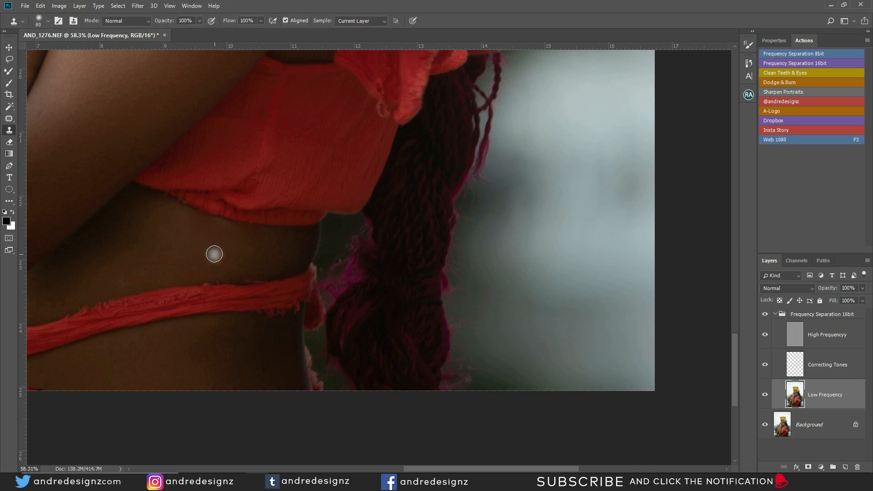
pyautogui.keyDown('alt'); pyautogui.click(174, 220); pyautogui.keyUp('alt')
pyautogui.moveTo(190, 222)
pyautogui.mouseDown()
pyautogui.moveTo(217, 230)
pyautogui.moveTo(222, 246)
pyautogui.mouseUp()
pyautogui.keyDown('alt'); pyautogui.click(229, 241); pyautogui.keyUp('alt')
pyautogui.keyDown('alt'); pyautogui.click(265, 250); pyautogui.keyUp('alt')
pyautogui.keyDown('alt'); pyautogui.click(278, 243); pyautogui.keyUp('alt')
pyautogui.moveTo(268, 242)
pyautogui.mouseDown()
pyautogui.moveTo(239, 244)
pyautogui.moveTo(271, 259)
pyautogui.moveTo(295, 249)
pyautogui.moveTo(262, 245)
pyautogui.mouseUp()
pyautogui.keyDown('alt'); pyautogui.click(206, 239); pyautogui.keyUp('alt')
pyautogui.keyDown('alt'); pyautogui.click(287, 244); pyautogui.keyUp('alt')
pyautogui.moveTo(309, 271); pyautogui.dragTo(308, 263)
pyautogui.hotkey('ctrl', 'alt', 'z')
pyautogui.hotkey('ctrl', 'alt', 'z')
# - Even out the midriff tones below the hem on the Low Frequency layer with a 150 px Clone Stamp at 33% flow
pyautogui.press(']')
pyautogui.press(']')
pyautogui.press(']')
pyautogui.keyDown('alt'); pyautogui.click(228, 253); pyautogui.keyUp('alt')
pyautogui.moveTo(262, 251)
pyautogui.mouseDown()
pyautogui.moveTo(294, 267)
pyautogui.moveTo(321, 252)
pyautogui.moveTo(271, 276)
pyautogui.mouseUp()
pyautogui.hotkey('ctrl', 'alt', 'z')
pyautogui.hotkey('ctrl', 'alt', 'z')
pyautogui.moveTo(246, 32); pyautogui.dragTo(233, 33)
pyautogui.moveTo(266, 251); pyautogui.dragTo(313, 279)
pyautogui.keyDown('alt'); pyautogui.click(298, 253); pyautogui.keyUp('alt')
pyautogui.moveTo(264, 255)
pyautogui.mouseDown()
pyautogui.moveTo(254, 299)
pyautogui.moveTo(321, 290)
pyautogui.moveTo(320, 323)
pyautogui.moveTo(304, 279)
pyautogui.mouseUp()
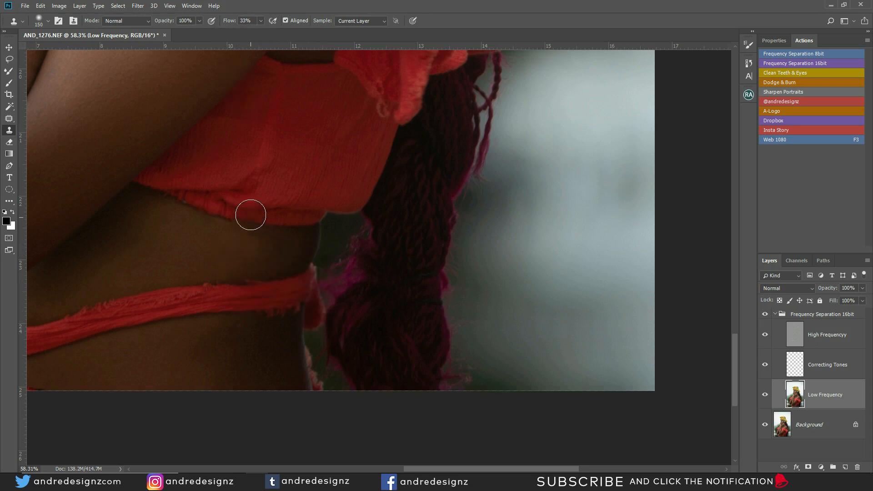
# - Examine the retouched skin overall and at the shoulder, and compare the portrait with and without the frequency separation group
pyautogui.scroll(-4, 268, 201)
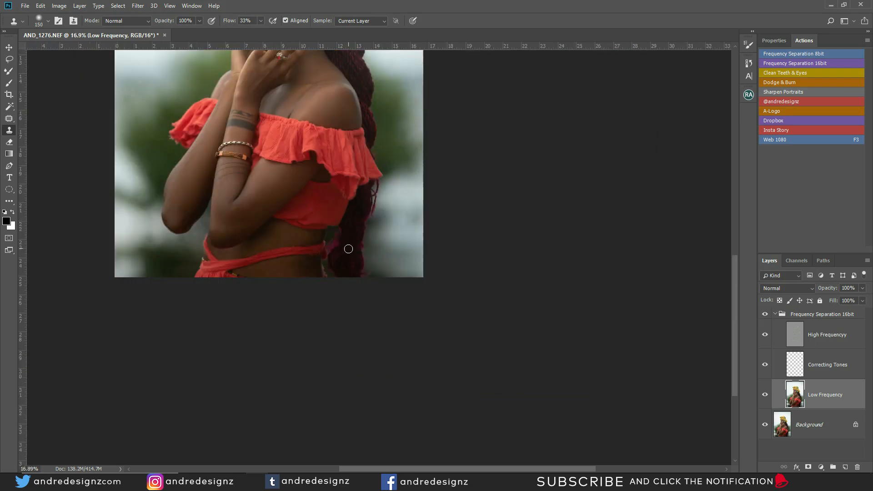
pyautogui.scroll(-2, 358, 260)
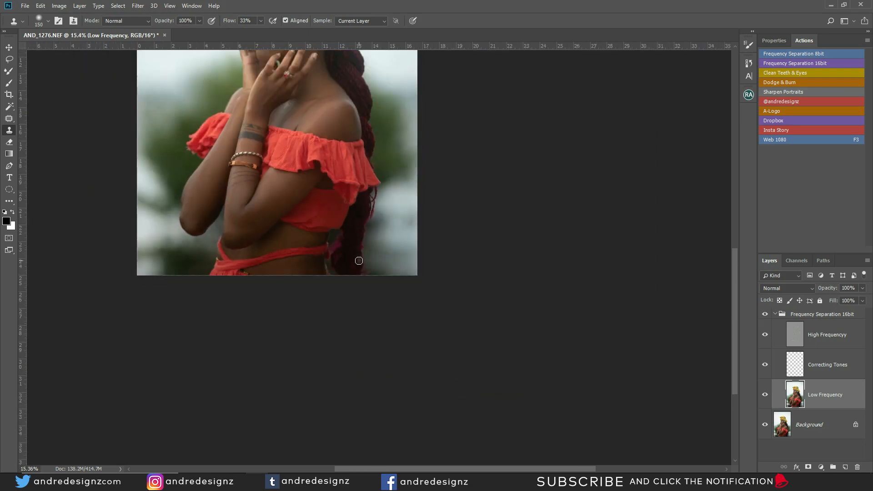
pyautogui.scroll(-2, 361, 266)
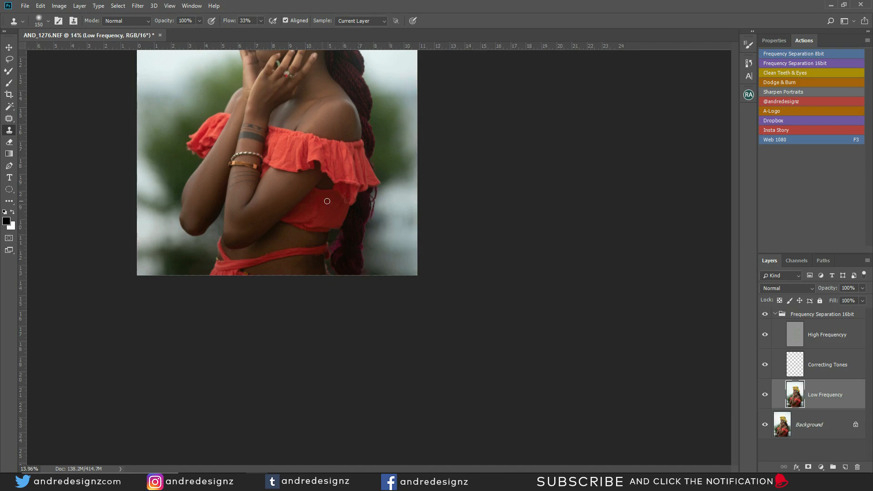
pyautogui.scroll(2, 448, 225)
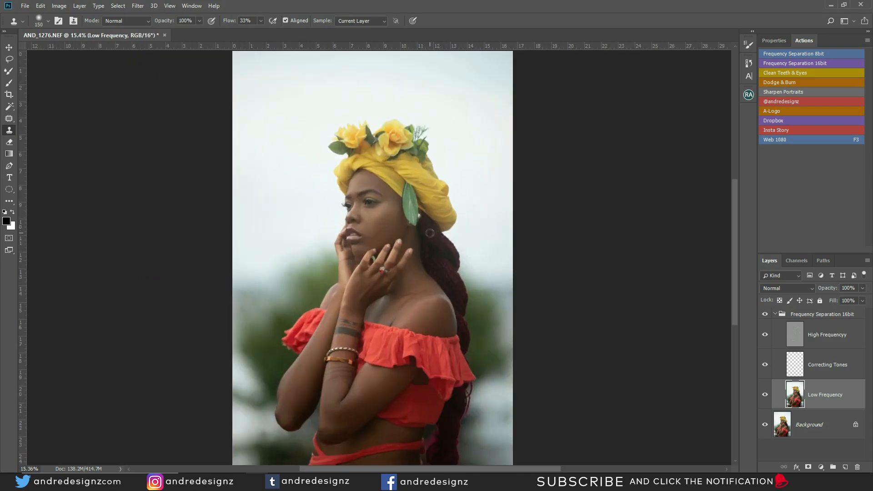
pyautogui.scroll(-2, 427, 235)
pyautogui.scroll(3, 382, 250)
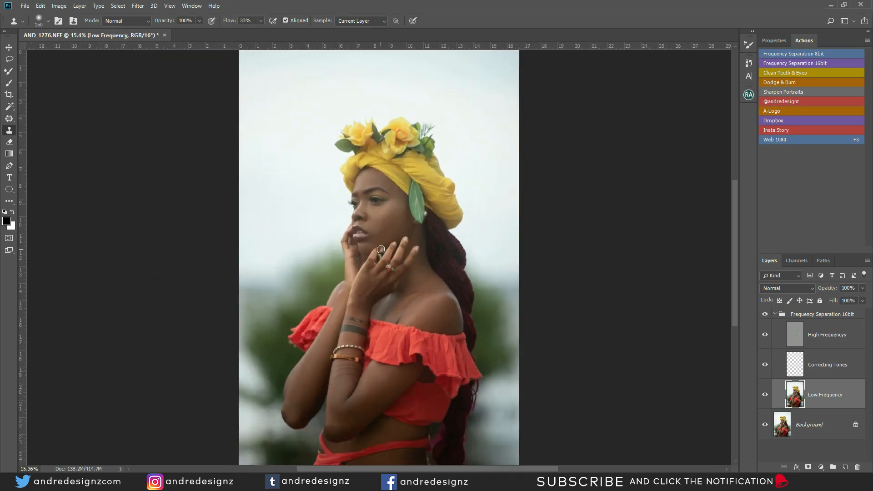
pyautogui.moveTo(389, 274); pyautogui.dragTo(304, 191)
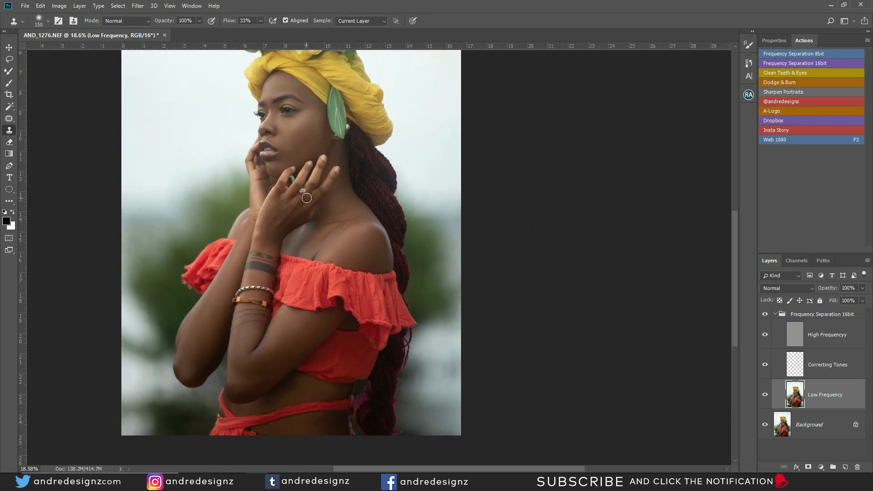
pyautogui.scroll(5, 350, 244)
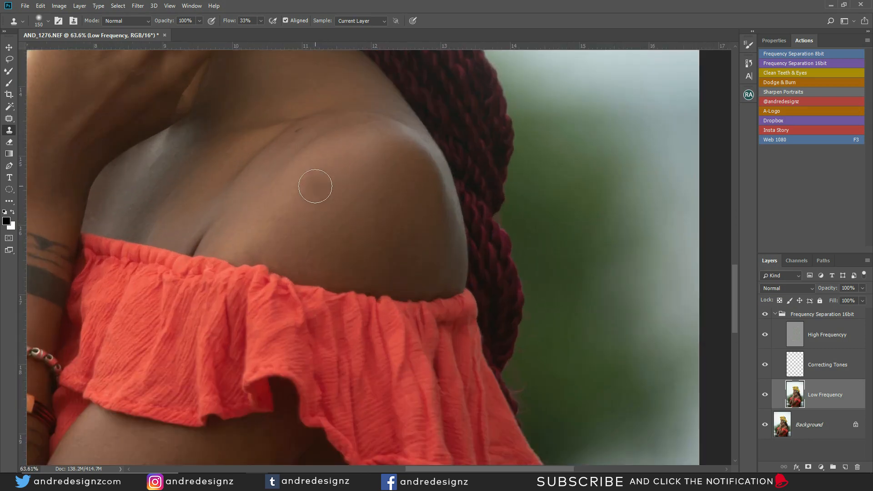
pyautogui.scroll(-1, 315, 186)
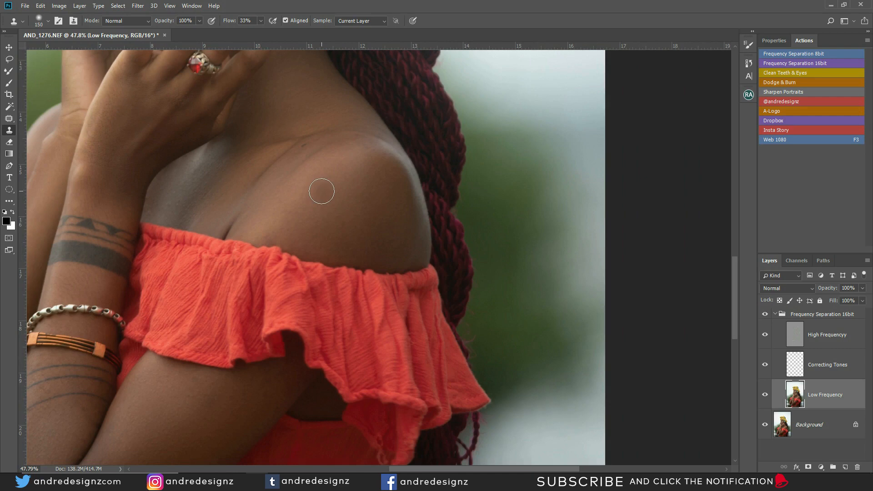
pyautogui.scroll(-3, 322, 191)
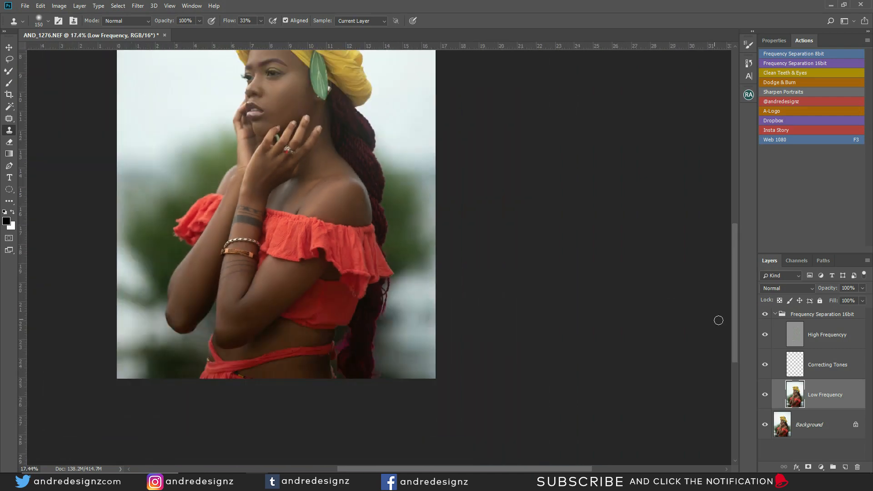
pyautogui.click(765, 314)
pyautogui.click(765, 315)
# - Collapse the Frequency Separation 16bit group and run the Dodge & Burn action
pyautogui.click(775, 314)
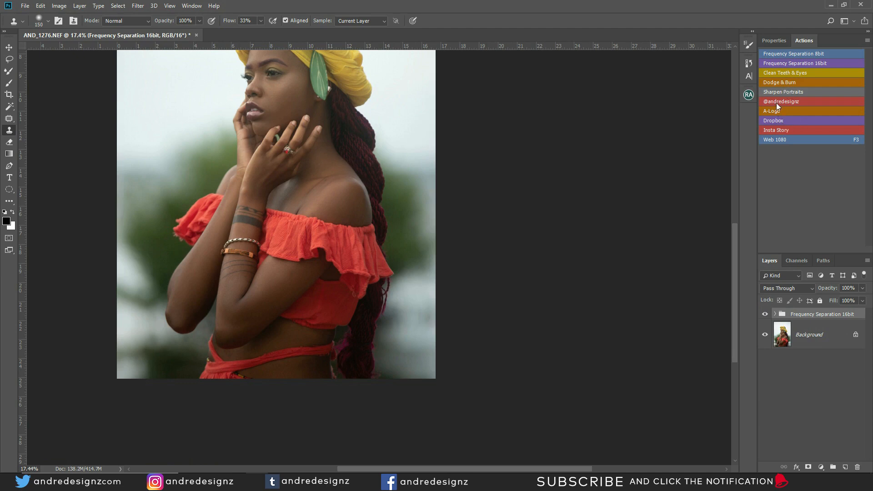
pyautogui.click(785, 86)
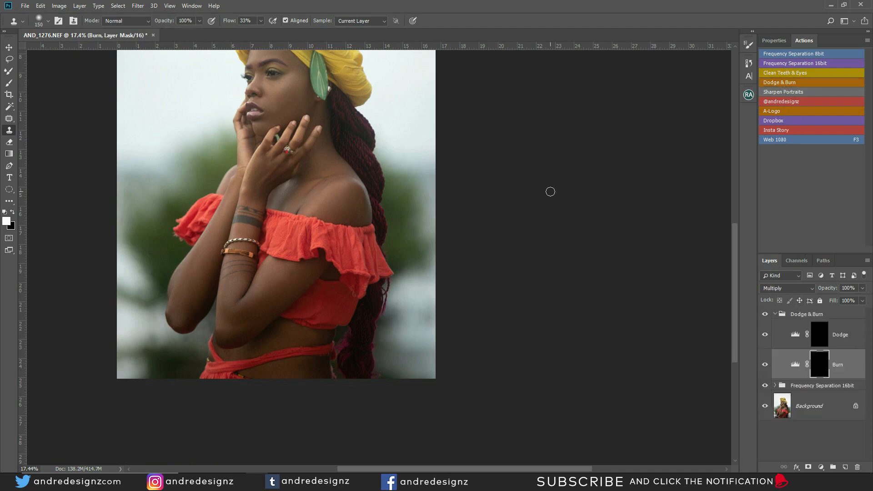
# - Darken the arm, shoulder and neck shadows by painting white on the Burn mask with a 250 px brush at 1% flow
pyautogui.press('b')
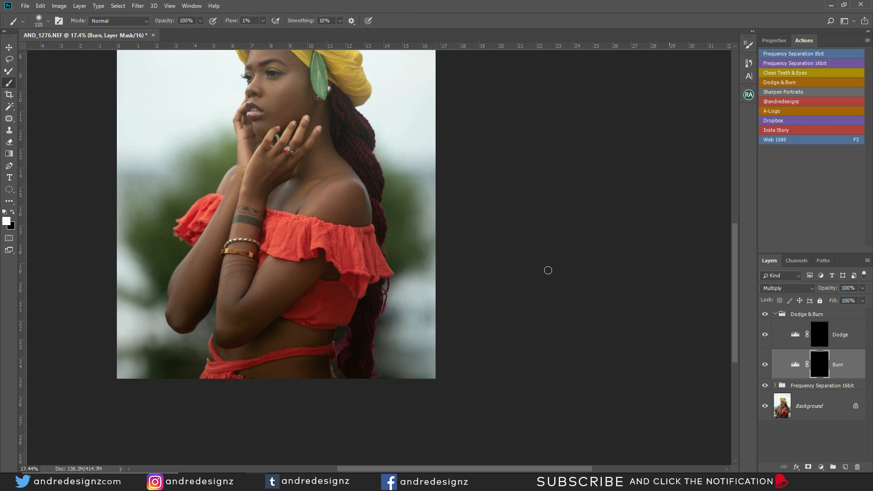
pyautogui.scroll(6, 362, 228)
pyautogui.scroll(-6, 282, 164)
pyautogui.hotkey('ctrl', '0')
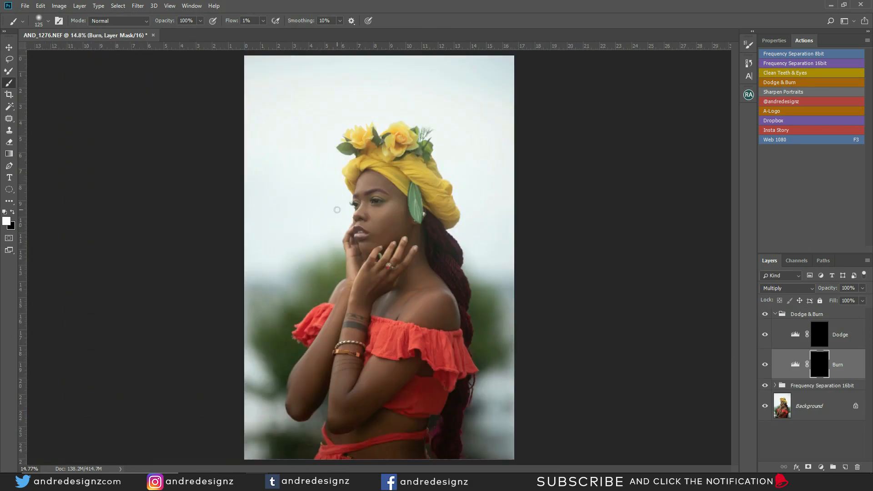
pyautogui.scroll(-1, 339, 208)
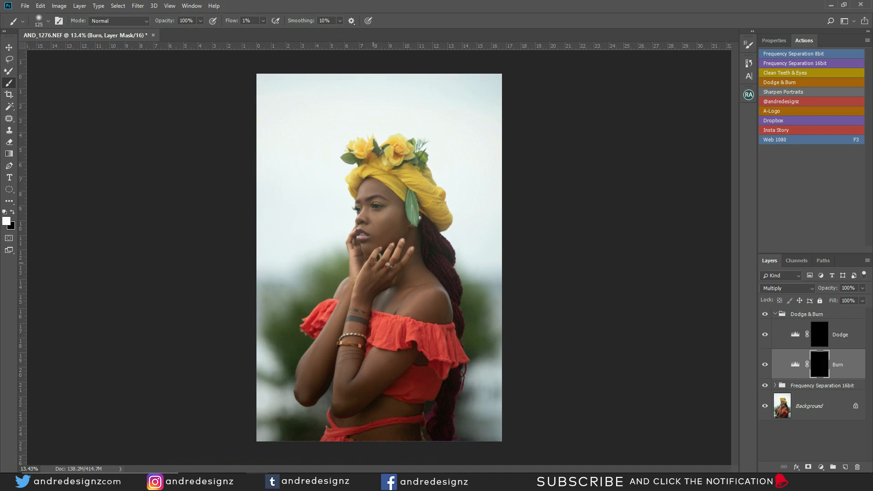
pyautogui.press(']')
pyautogui.press(']')
pyautogui.press(']')
pyautogui.press(']')
pyautogui.moveTo(412, 355); pyautogui.dragTo(346, 412)
pyautogui.moveTo(377, 375)
pyautogui.mouseDown()
pyautogui.moveTo(346, 392)
pyautogui.moveTo(372, 360)
pyautogui.moveTo(322, 357)
pyautogui.moveTo(308, 389)
pyautogui.moveTo(318, 384)
pyautogui.moveTo(335, 335)
pyautogui.moveTo(316, 348)
pyautogui.moveTo(331, 327)
pyautogui.mouseUp()
pyautogui.moveTo(443, 306)
pyautogui.mouseDown()
pyautogui.moveTo(443, 318)
pyautogui.moveTo(407, 322)
pyautogui.moveTo(410, 271)
pyautogui.mouseUp()
# - Paint the Burn mask along the cheek, jaw, far shoulder and forehead to deepen the shadows, and check the group's effect
pyautogui.moveTo(368, 236); pyautogui.dragTo(404, 211)
pyautogui.moveTo(374, 245)
pyautogui.mouseDown()
pyautogui.moveTo(402, 217)
pyautogui.moveTo(378, 244)
pyautogui.moveTo(394, 220)
pyautogui.moveTo(377, 247)
pyautogui.mouseUp()
pyautogui.moveTo(377, 248)
pyautogui.mouseDown()
pyautogui.moveTo(358, 292)
pyautogui.moveTo(370, 216)
pyautogui.mouseUp()
pyautogui.moveTo(324, 292)
pyautogui.mouseDown()
pyautogui.moveTo(392, 194)
pyautogui.moveTo(368, 170)
pyautogui.mouseUp()
pyautogui.click(765, 315)
# - Lighten the arm, shoulder and neck highlights on the Dodge mask, and brighten the face with a smaller brush
pyautogui.click(817, 336)
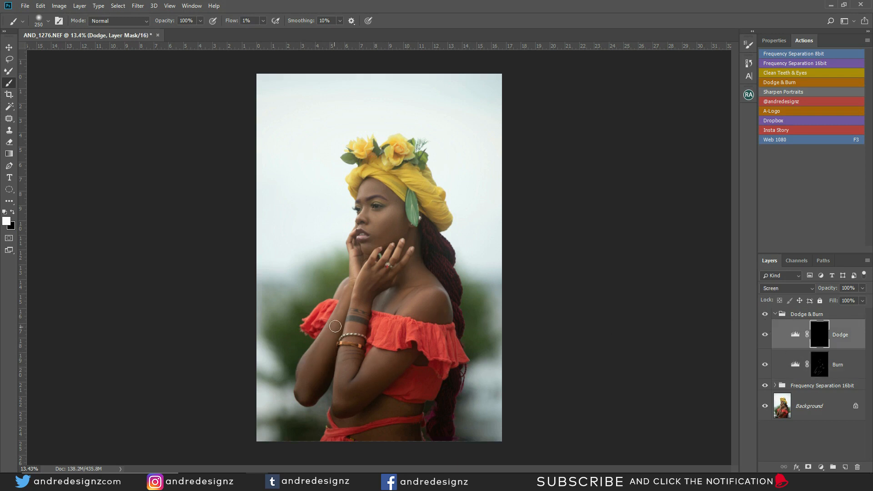
pyautogui.moveTo(322, 346)
pyautogui.mouseDown()
pyautogui.moveTo(302, 400)
pyautogui.moveTo(346, 307)
pyautogui.moveTo(305, 403)
pyautogui.moveTo(320, 364)
pyautogui.moveTo(306, 379)
pyautogui.moveTo(358, 289)
pyautogui.moveTo(357, 325)
pyautogui.moveTo(339, 363)
pyautogui.moveTo(328, 353)
pyautogui.moveTo(307, 399)
pyautogui.moveTo(340, 311)
pyautogui.moveTo(307, 399)
pyautogui.moveTo(351, 310)
pyautogui.moveTo(316, 372)
pyautogui.moveTo(318, 338)
pyautogui.moveTo(305, 370)
pyautogui.moveTo(332, 322)
pyautogui.moveTo(351, 340)
pyautogui.moveTo(357, 317)
pyautogui.moveTo(342, 384)
pyautogui.moveTo(381, 266)
pyautogui.moveTo(347, 379)
pyautogui.moveTo(393, 349)
pyautogui.moveTo(362, 381)
pyautogui.moveTo(373, 375)
pyautogui.moveTo(409, 336)
pyautogui.moveTo(338, 400)
pyautogui.mouseUp()
pyautogui.moveTo(408, 316)
pyautogui.mouseDown()
pyautogui.moveTo(425, 297)
pyautogui.moveTo(422, 314)
pyautogui.moveTo(432, 303)
pyautogui.moveTo(416, 300)
pyautogui.moveTo(434, 294)
pyautogui.moveTo(414, 319)
pyautogui.moveTo(420, 278)
pyautogui.mouseUp()
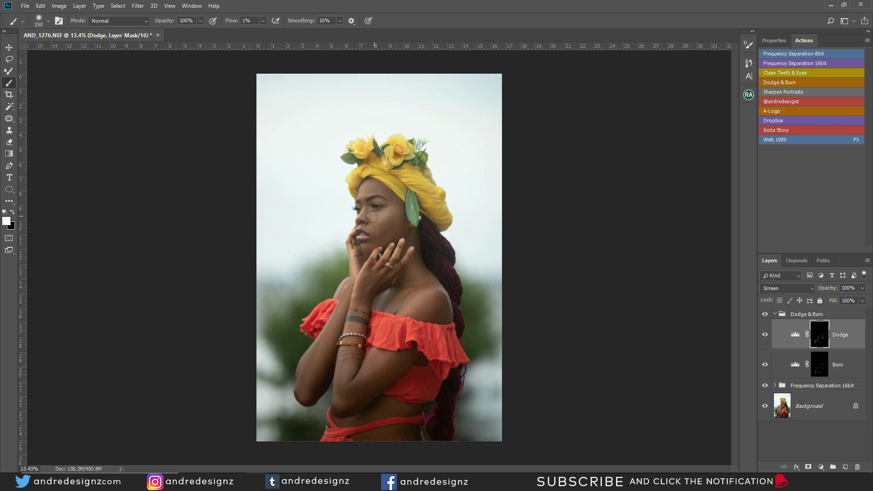
pyautogui.press('[')
pyautogui.press('[')
pyautogui.moveTo(381, 226); pyautogui.dragTo(366, 214)
# - Lighten the midriff below the top's hem on the Dodge mask with a 300 px brush
pyautogui.press(']')
pyautogui.press(']')
pyautogui.press(']')
pyautogui.press(']')
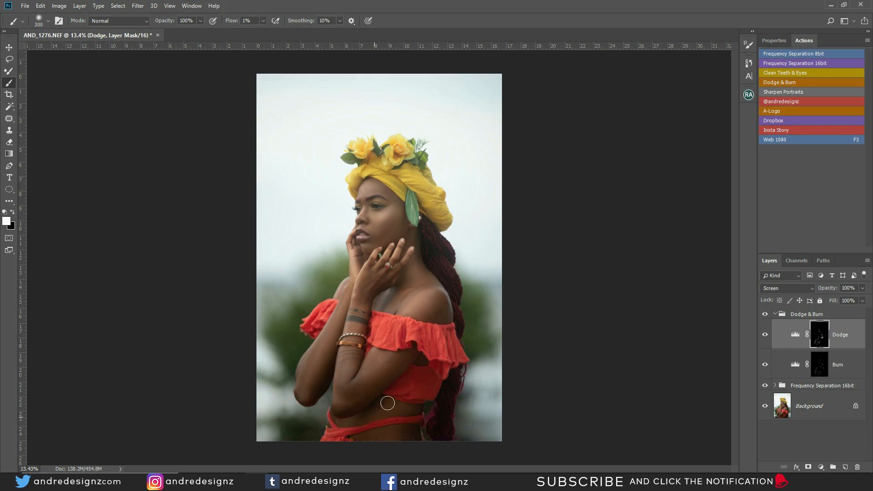
pyautogui.moveTo(408, 403); pyautogui.dragTo(399, 405)
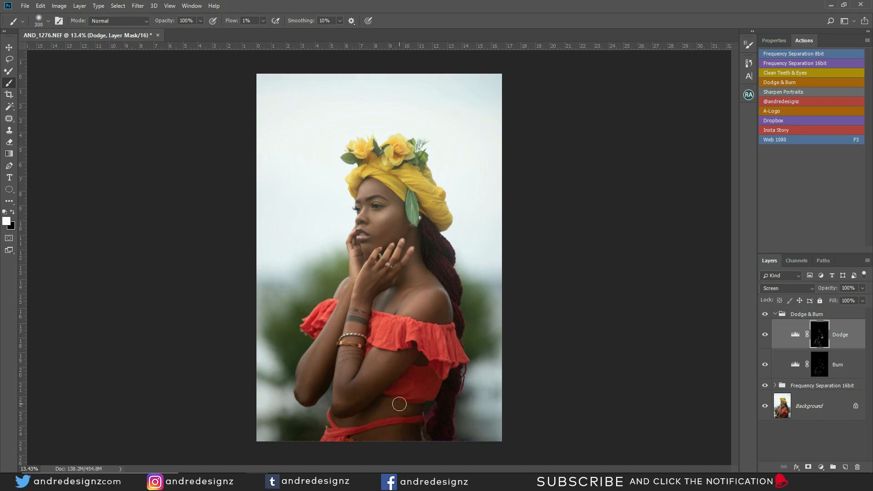
# - Compare the portrait with and without the Dodge & Burn group, both in full view and close up on the shoulder
pyautogui.click(767, 314)
pyautogui.click(766, 315)
pyautogui.click(767, 315)
pyautogui.click(766, 315)
pyautogui.click(766, 315)
pyautogui.click(767, 316)
pyautogui.click(767, 315)
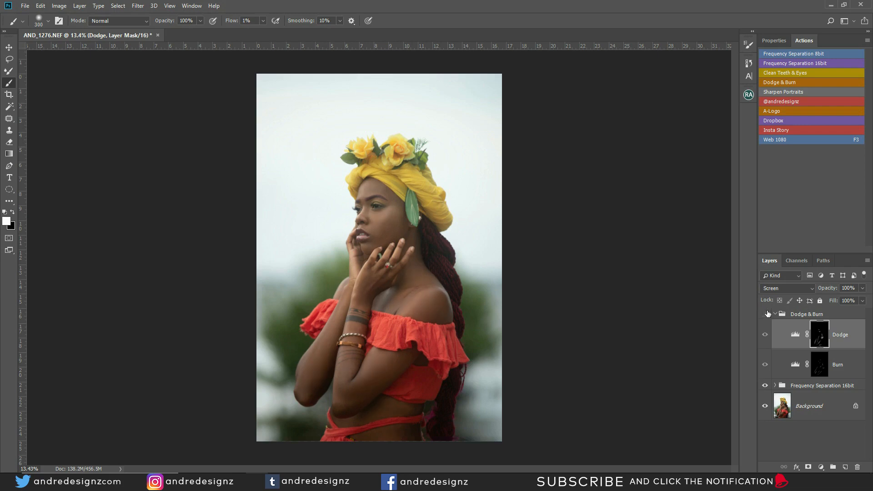
pyautogui.scroll(1, 439, 354)
pyautogui.scroll(3, 439, 355)
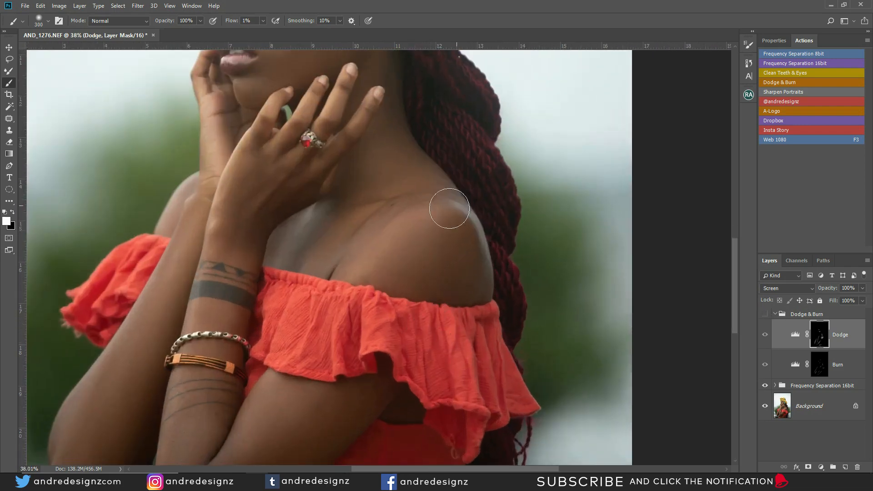
pyautogui.click(766, 314)
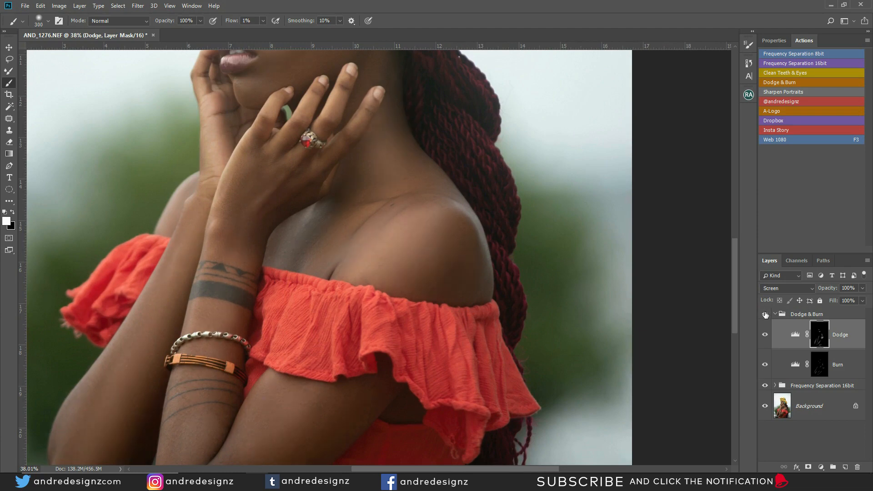
pyautogui.click(765, 316)
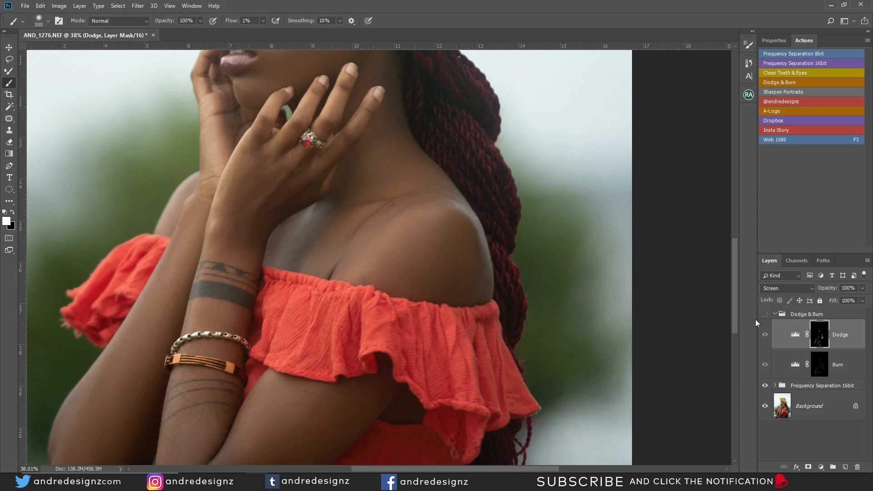
pyautogui.click(765, 314)
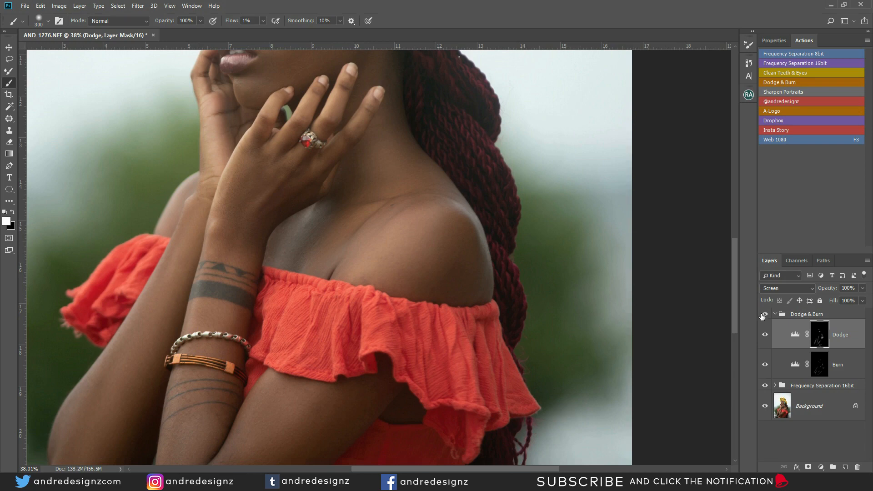
pyautogui.click(765, 314)
pyautogui.click(765, 314)
pyautogui.scroll(-2, 342, 250)
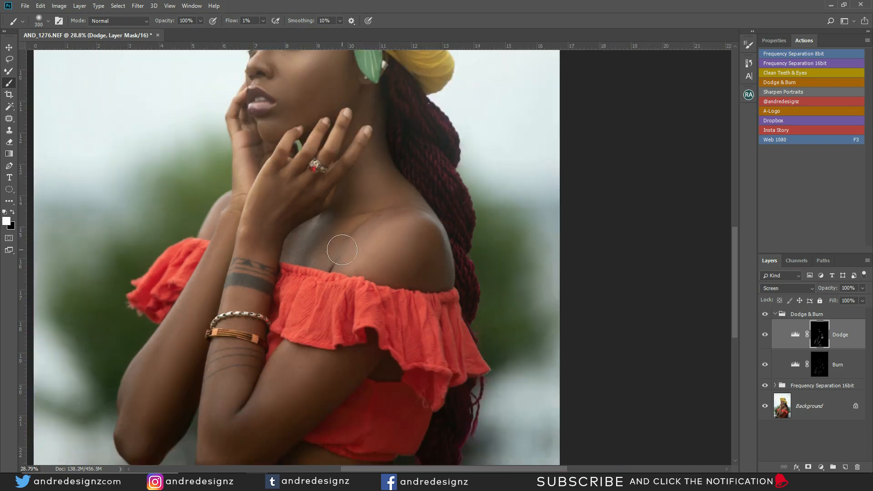
pyautogui.scroll(-3, 342, 250)
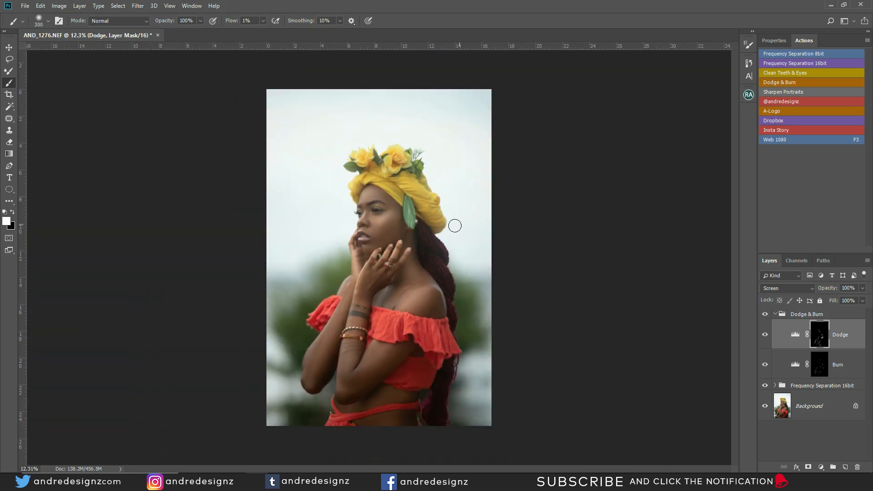
# - Collapse the Dodge & Burn group, stamp all visible layers onto a new layer above the groups, and duplicate that layer
pyautogui.click(779, 316)
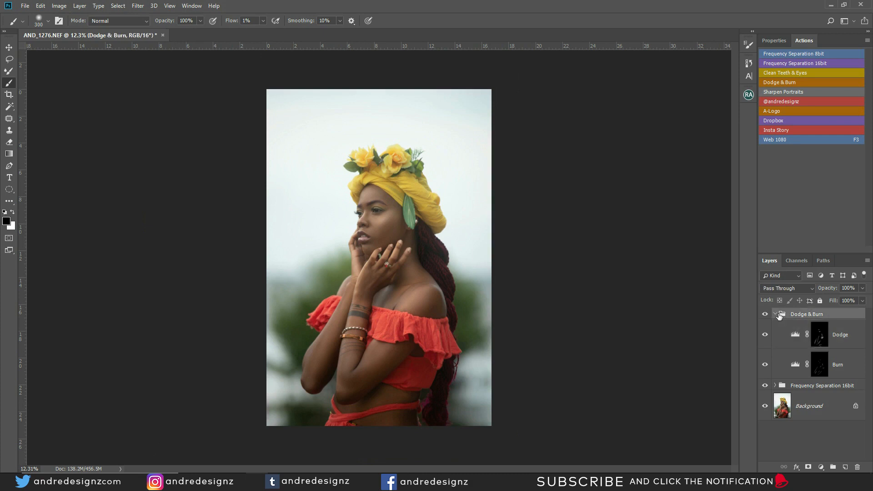
pyautogui.click(775, 315)
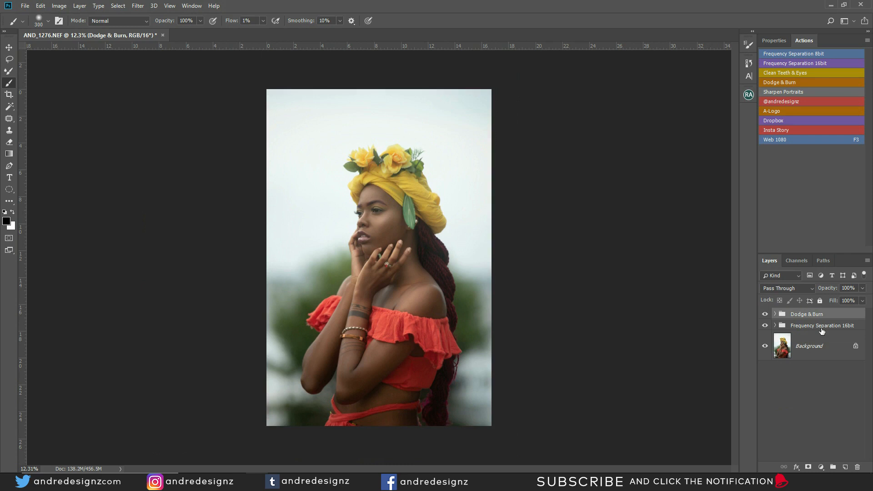
pyautogui.hotkey('ctrl', 'shift', 'e')
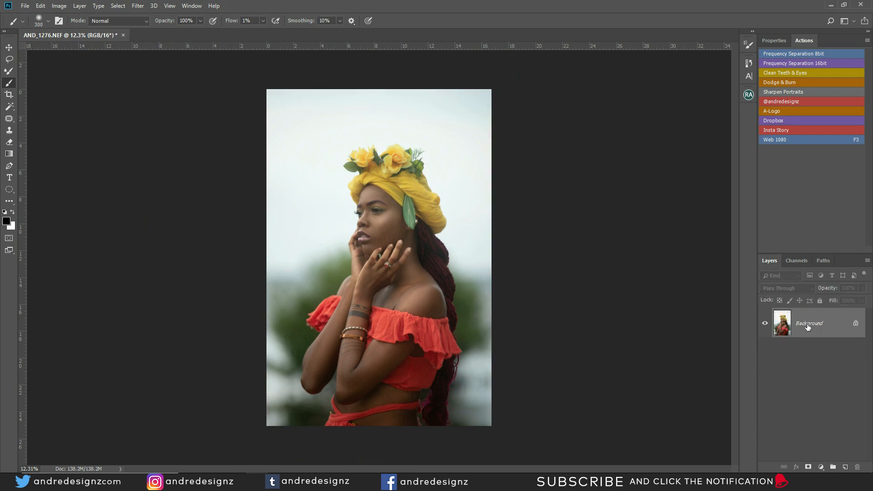
pyautogui.hotkey('ctrl', 'z')
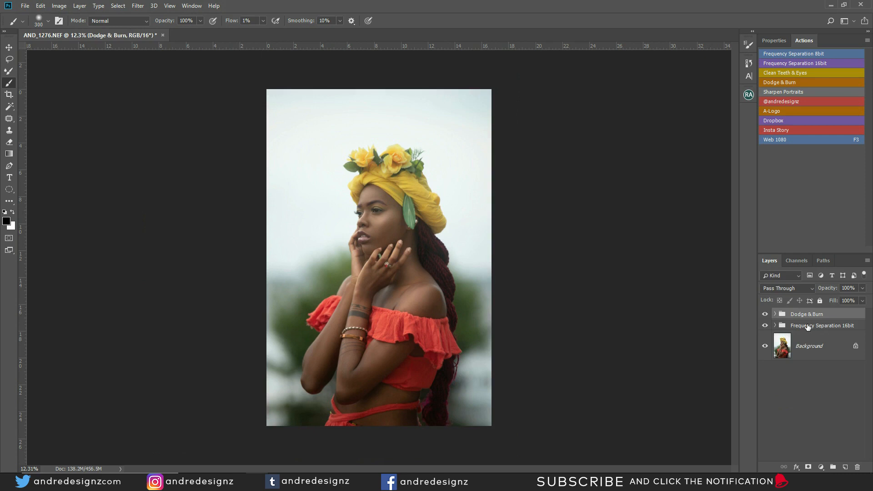
pyautogui.hotkey('ctrl', 'alt', 'shift', 'e')
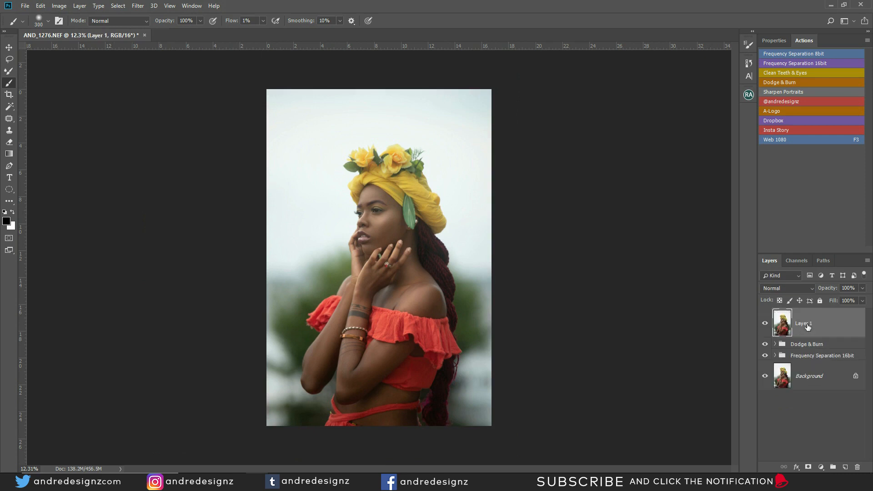
pyautogui.hotkey('ctrl', 'j')
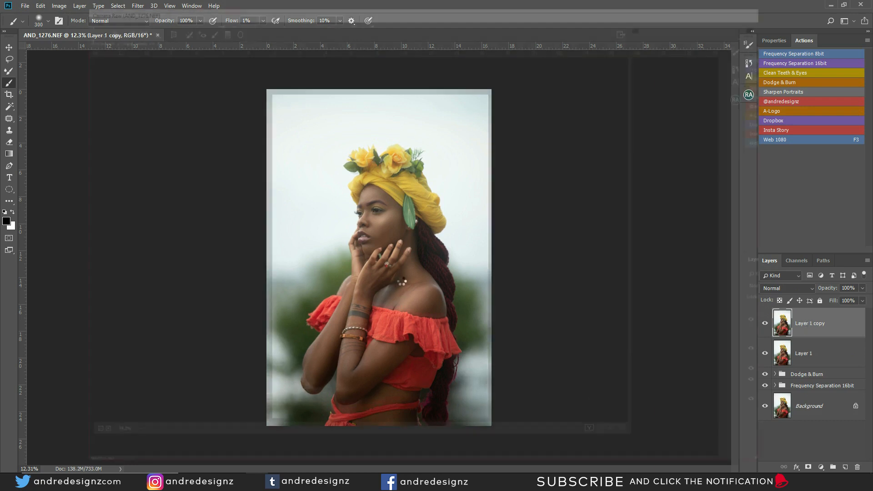
# - Open the duplicated layer in the Camera Raw filter and apply the Auto tone settings, comparing them with the defaults
pyautogui.hotkey('ctrl', 'shift', 'a')
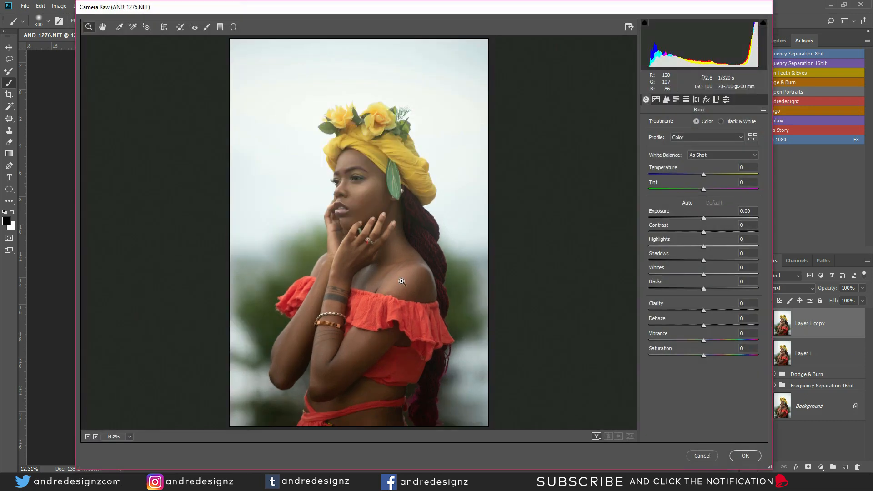
pyautogui.click(687, 204)
pyautogui.click(727, 209)
pyautogui.click(719, 205)
pyautogui.click(687, 201)
pyautogui.click(712, 204)
pyautogui.click(681, 203)
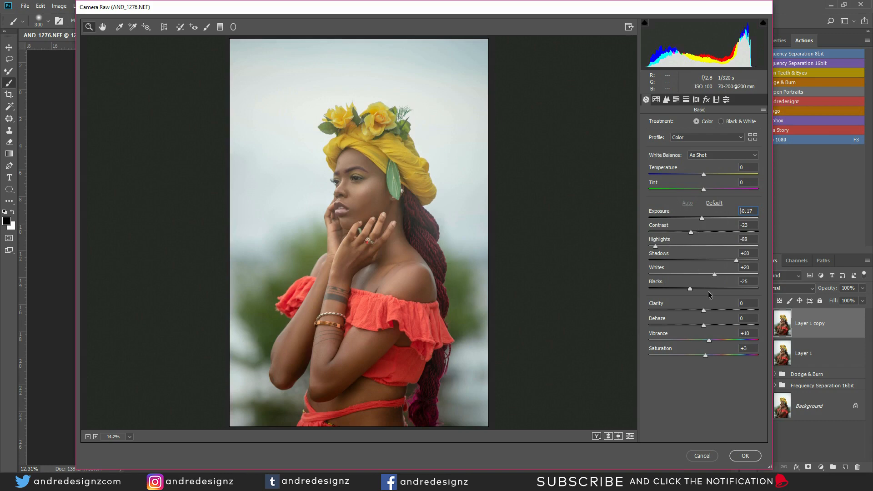
# - Refine the tone in the Camera Raw filter: Contrast -5, Highlights -14, Shadows +53 and Blacks -36
pyautogui.moveTo(688, 289); pyautogui.dragTo(683, 293)
pyautogui.moveTo(736, 260); pyautogui.dragTo(733, 261)
pyautogui.moveTo(658, 246); pyautogui.dragTo(702, 238)
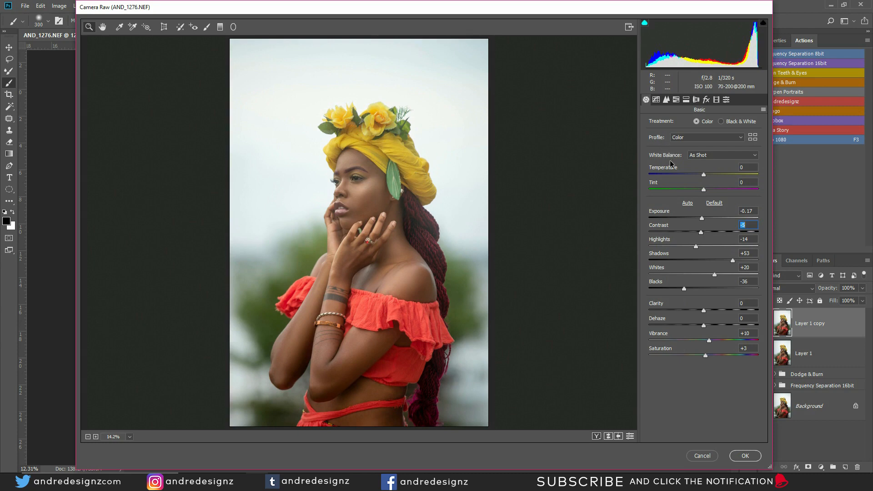
# - Shift the Greens hue towards yellow in the HSL adjustments, reset the Yellows hue to 0, and apply the filter
pyautogui.click(678, 99)
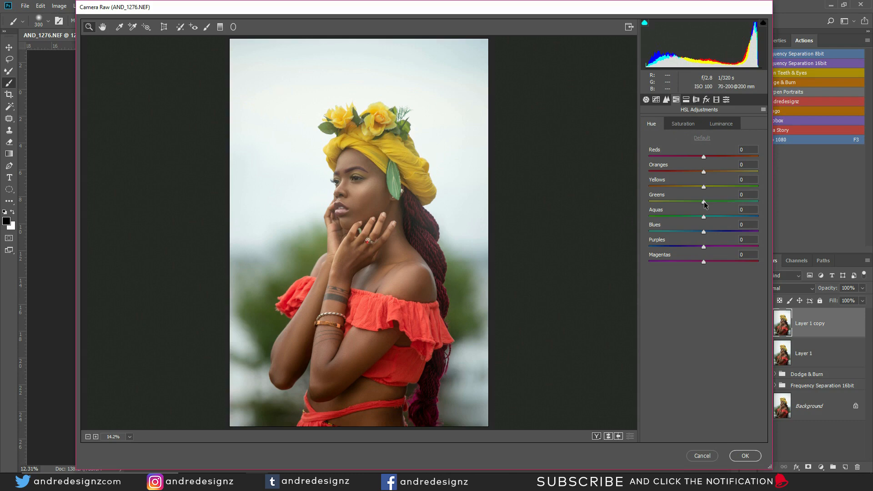
pyautogui.moveTo(704, 204); pyautogui.dragTo(683, 221)
pyautogui.moveTo(704, 187)
pyautogui.mouseDown()
pyautogui.moveTo(662, 195)
pyautogui.moveTo(703, 194)
pyautogui.mouseUp()
pyautogui.write('0')
pyautogui.click(746, 456)
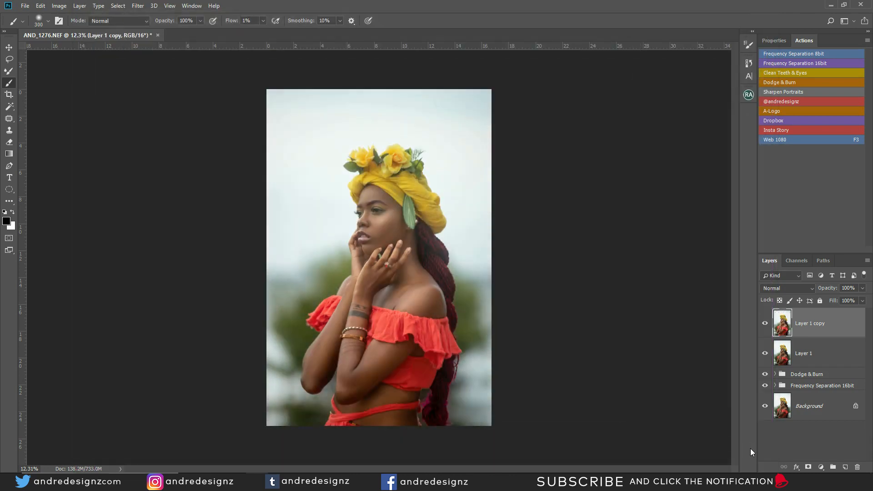
# - Run the Frequency Separation 16bit action with the Background layer selected and accept its Gaussian blur
pyautogui.scroll(4, 394, 359)
pyautogui.moveTo(396, 386); pyautogui.dragTo(339, 246)
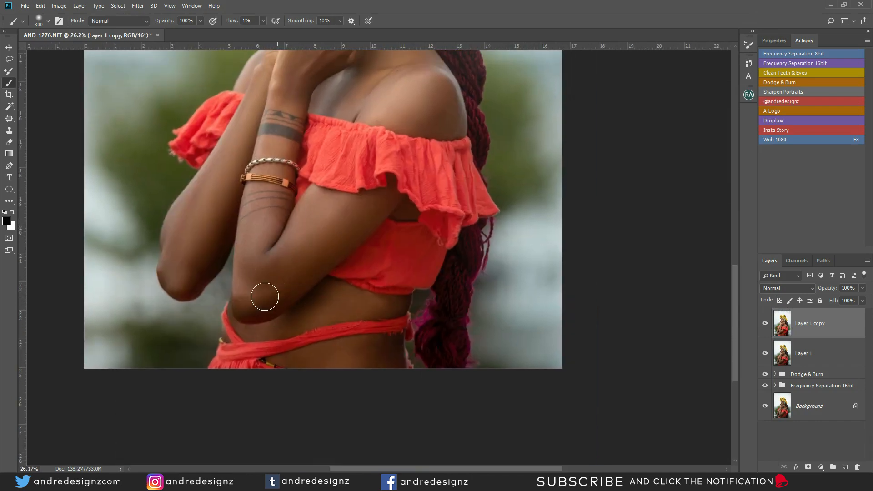
pyautogui.moveTo(311, 237)
pyautogui.mouseDown()
pyautogui.moveTo(296, 282)
pyautogui.moveTo(311, 288)
pyautogui.mouseUp()
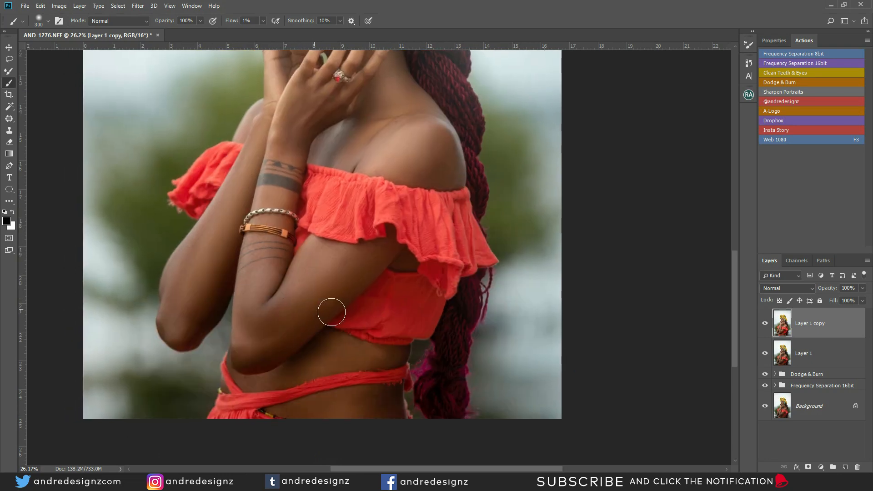
pyautogui.click(806, 407)
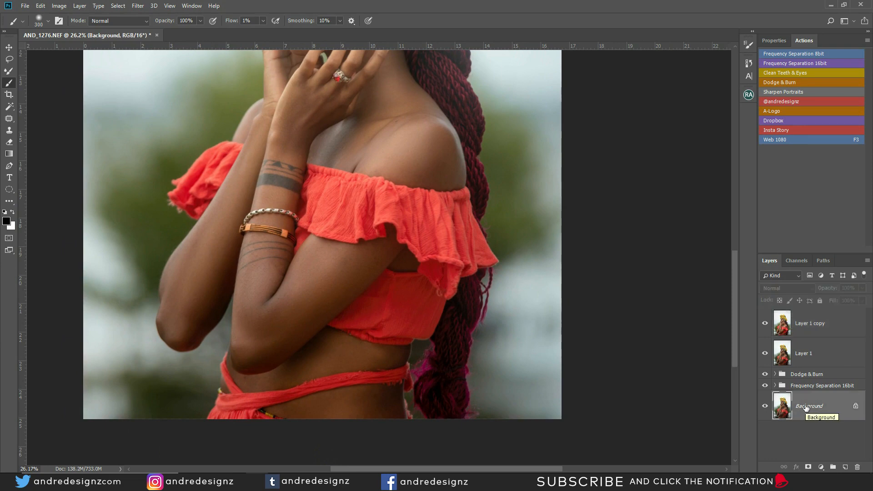
pyautogui.click(805, 62)
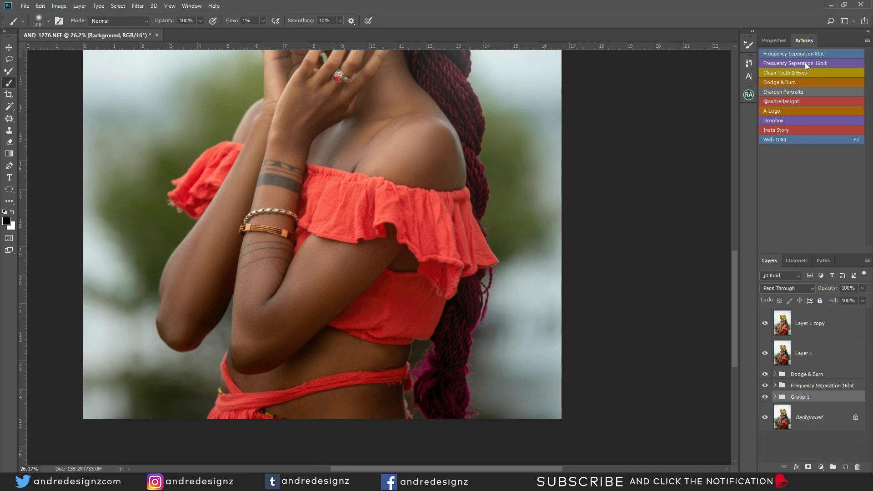
pyautogui.click(483, 117)
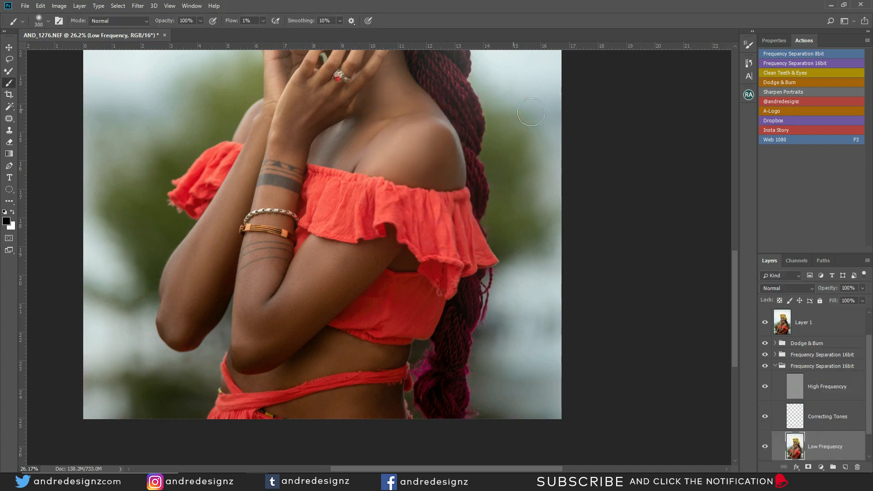
# - Bring the new Frequency Separation 16bit group to the front of the layer stack and select its Low Frequency layer
pyautogui.click(828, 366)
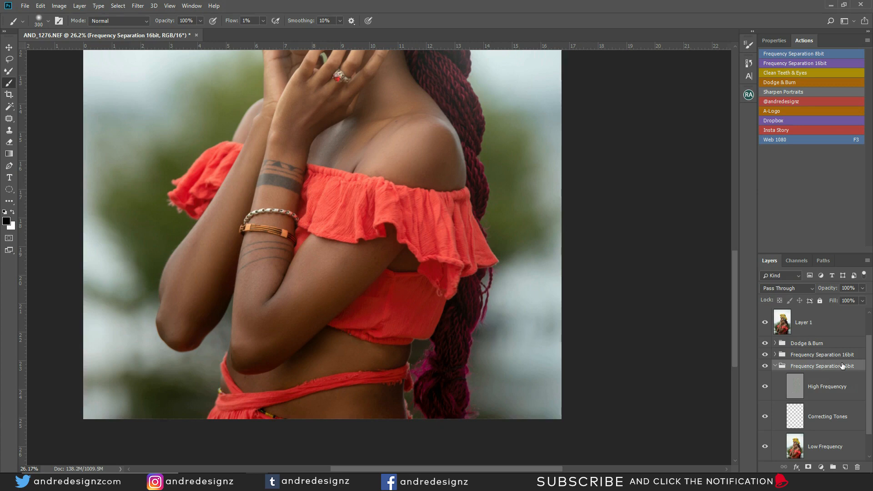
pyautogui.scroll(-2, 843, 366)
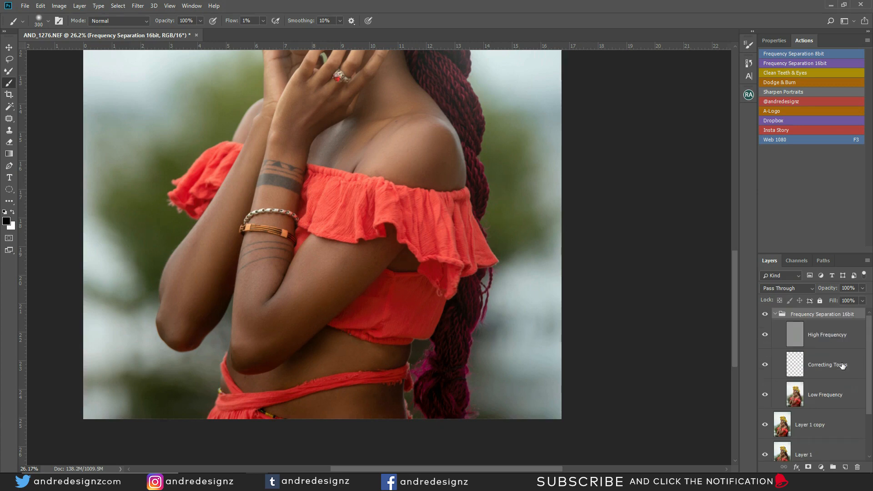
pyautogui.click(775, 314)
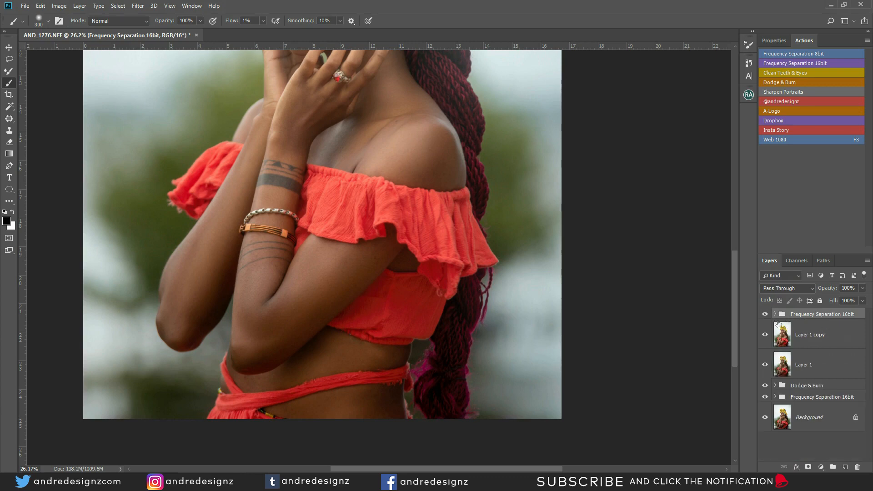
pyautogui.click(775, 314)
pyautogui.click(820, 401)
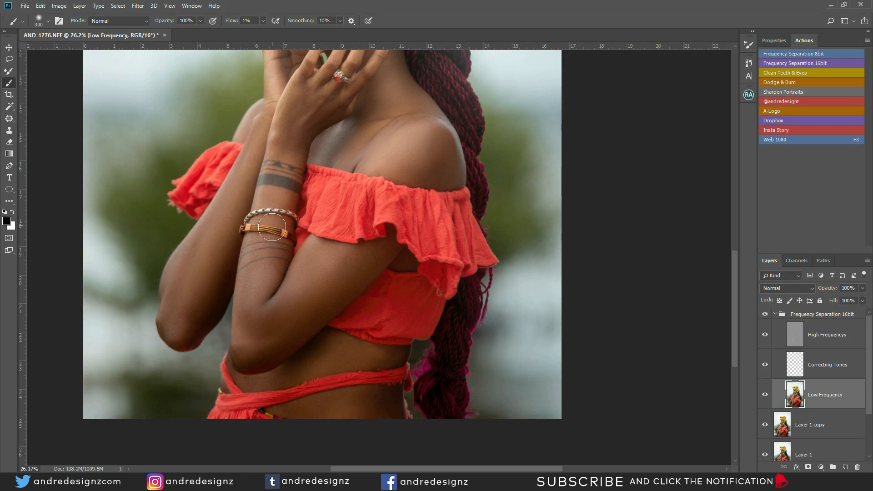
# - Switch to the Mixer Brush at 250 px for blending the arm's skin tones on the Low Frequency layer
pyautogui.hotkey('shift', 'b')
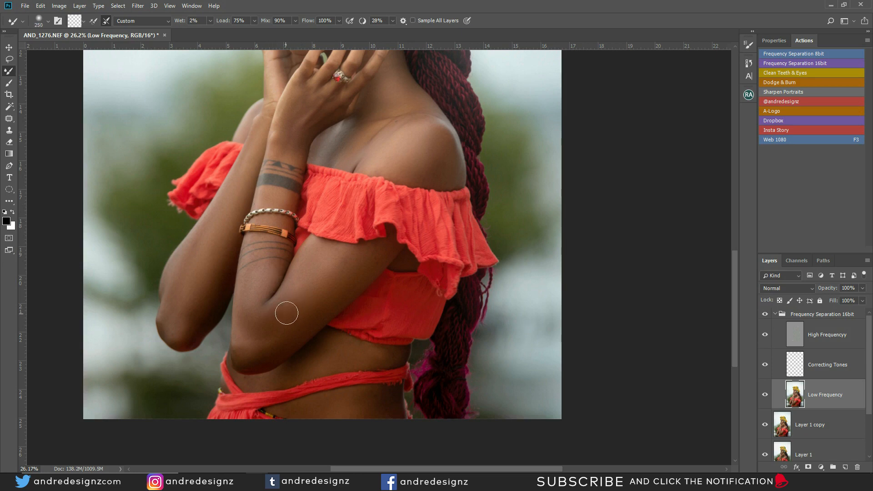
pyautogui.press(']')
pyautogui.press(']')
pyautogui.press(']')
pyautogui.press(']')
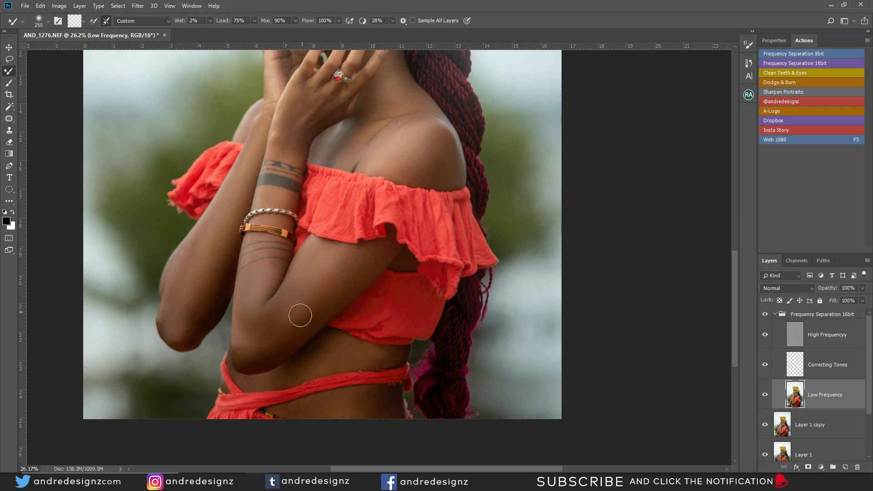
# - Compare the portrait with and without the new Frequency Separation group, examining the arms, face and overall image
pyautogui.click(765, 315)
pyautogui.scroll(-2, 342, 141)
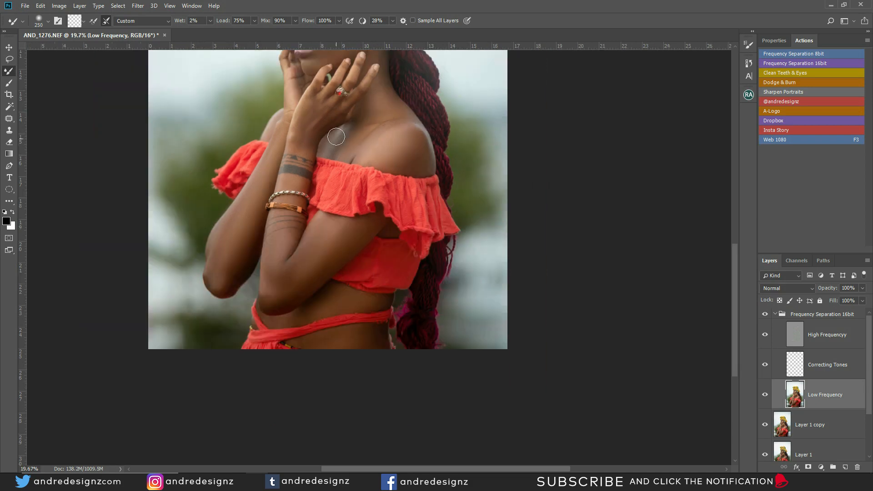
pyautogui.scroll(1, 385, 230)
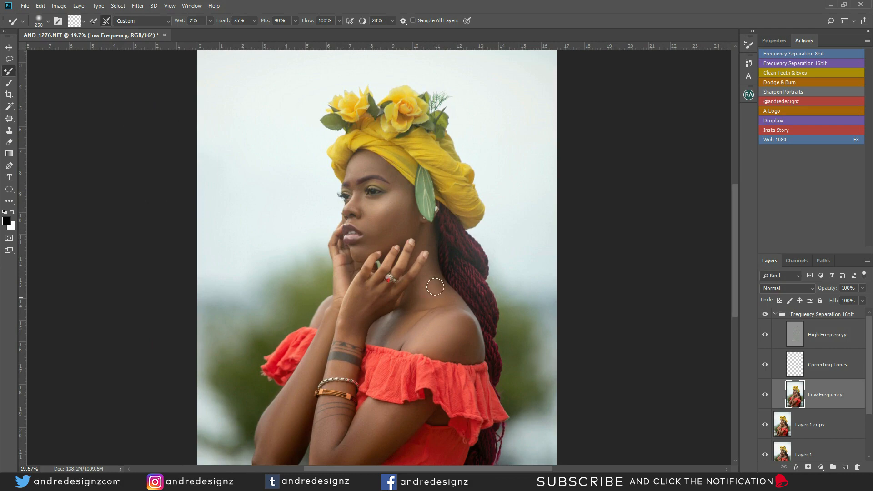
pyautogui.scroll(-3, 444, 300)
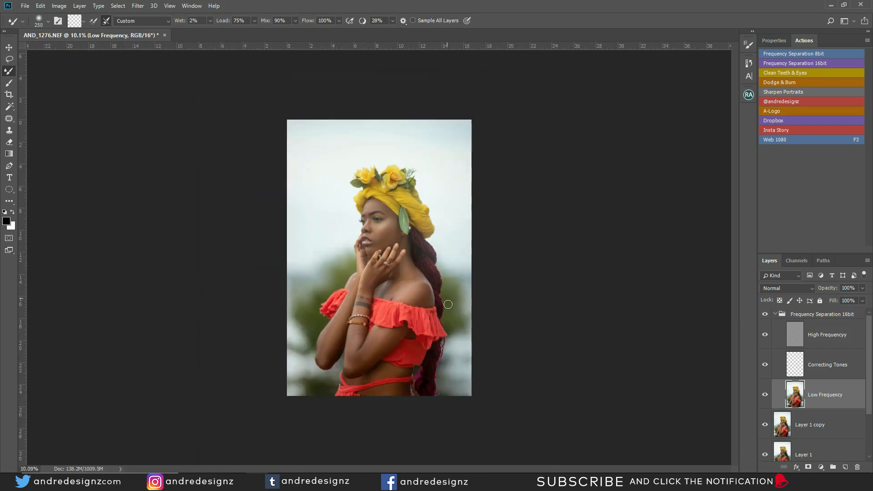
pyautogui.scroll(1, 451, 315)
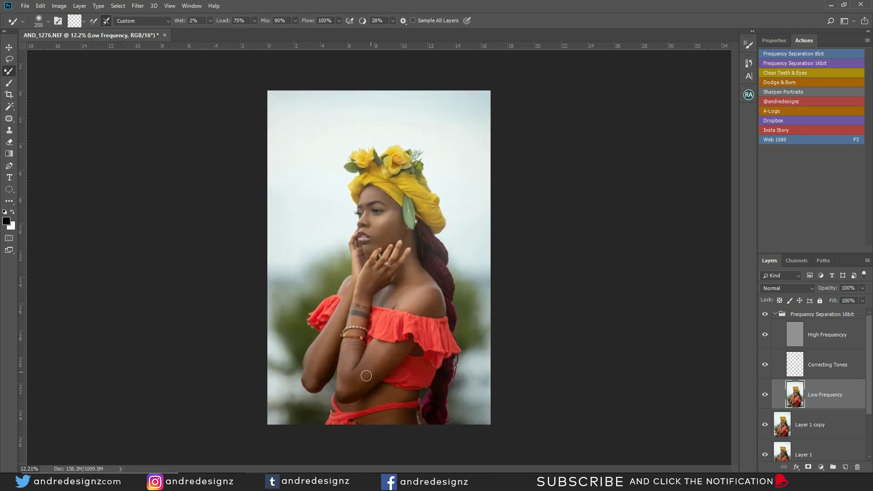
pyautogui.scroll(4, 353, 380)
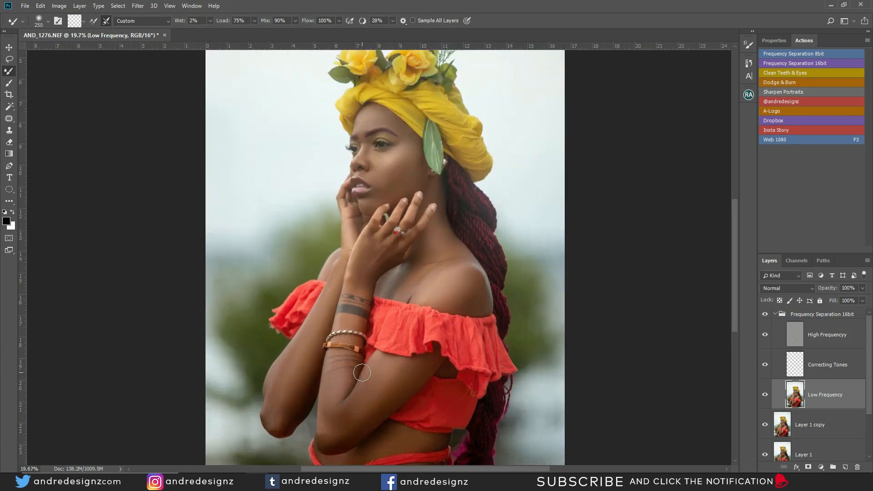
pyautogui.scroll(-3, 362, 373)
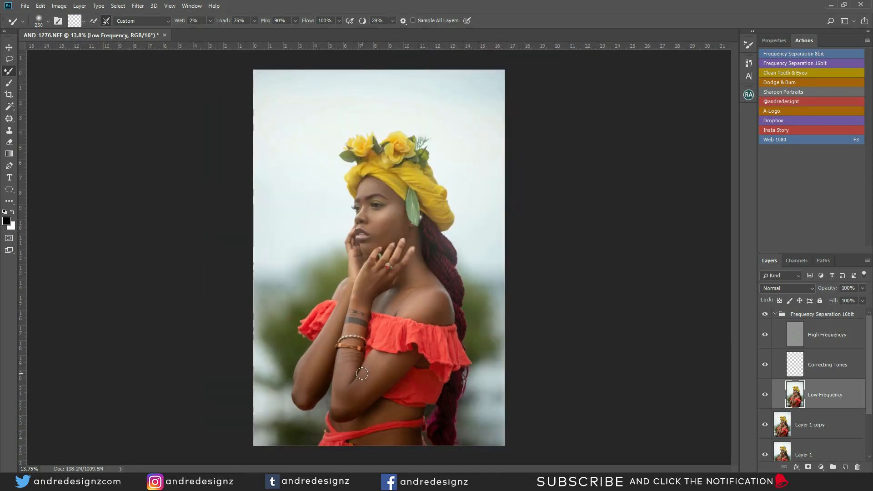
pyautogui.click(765, 315)
pyautogui.click(764, 315)
pyautogui.click(764, 314)
pyautogui.click(764, 315)
pyautogui.click(765, 315)
pyautogui.click(765, 315)
pyautogui.click(764, 315)
pyautogui.click(764, 315)
pyautogui.click(765, 315)
# - Revert the document to the Bring To Front history state, discarding all the Mixer Brush strokes
pyautogui.click(751, 44)
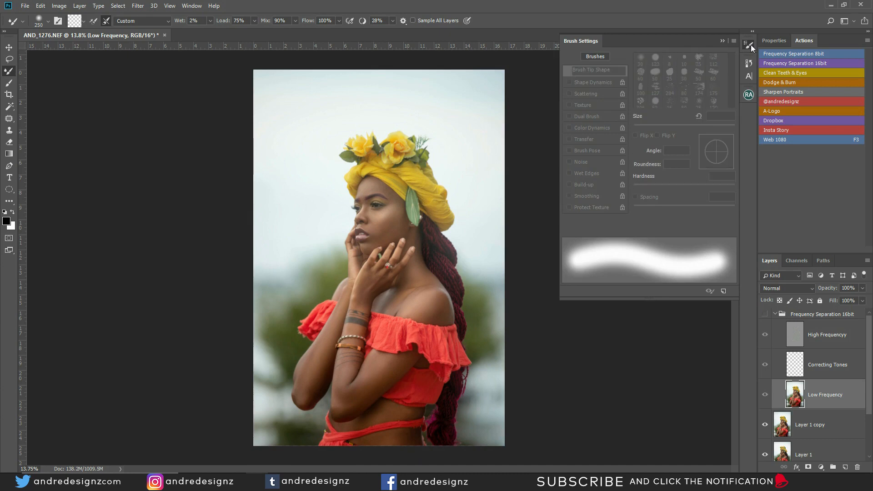
pyautogui.click(751, 45)
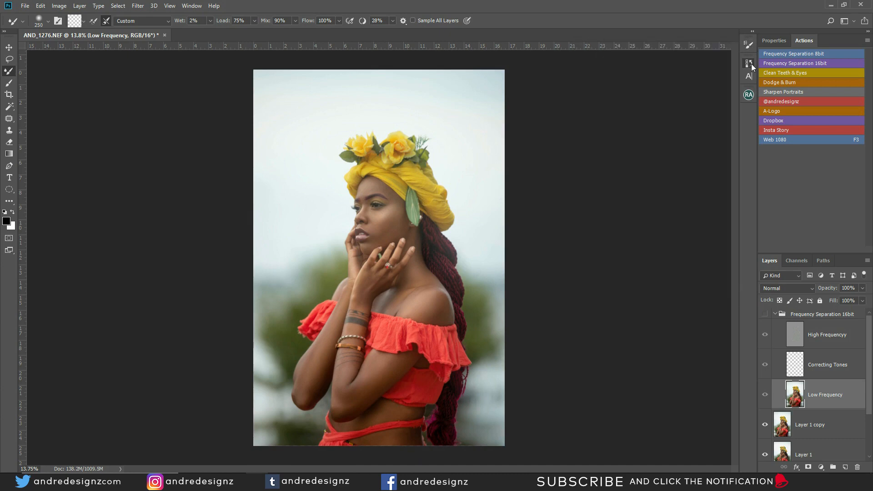
pyautogui.click(749, 64)
pyautogui.click(683, 249)
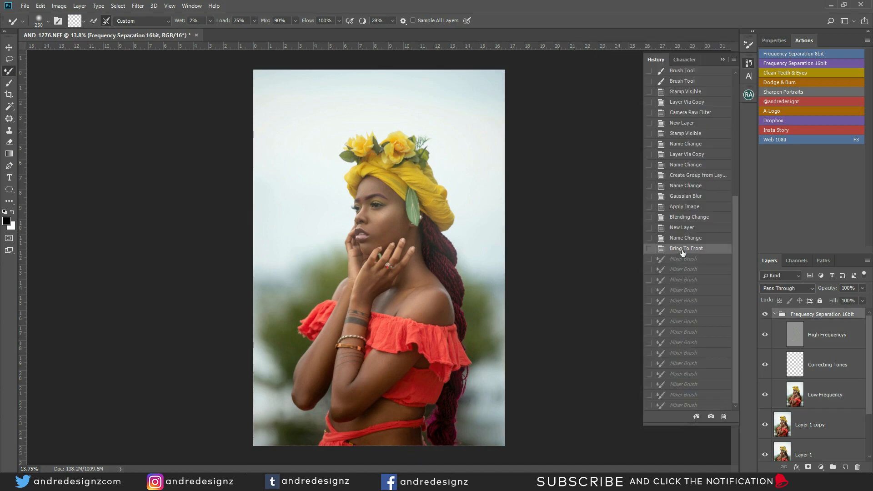
# - Blend the front arm's skin tones around the elbow, forearm and upper arm on the Low Frequency layer with a 250 px Mixer Brush
pyautogui.click(820, 399)
pyautogui.moveTo(364, 367); pyautogui.dragTo(387, 368)
pyautogui.moveTo(388, 368); pyautogui.dragTo(339, 209)
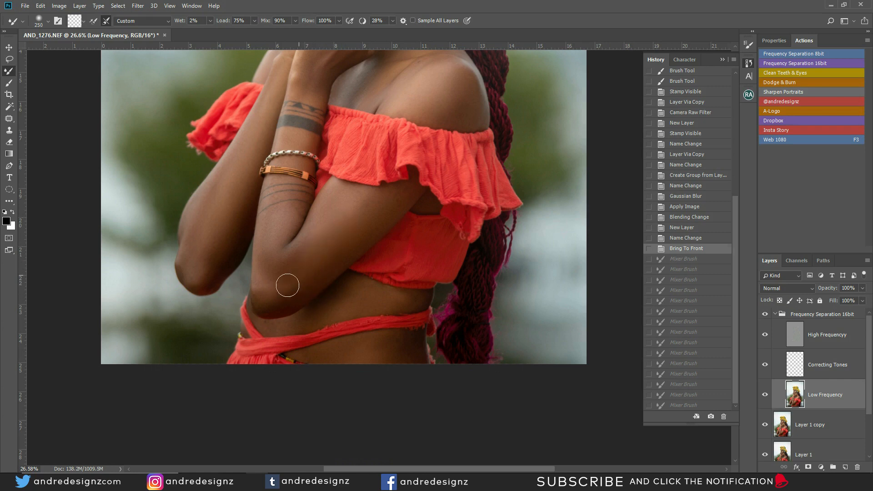
pyautogui.moveTo(338, 198)
pyautogui.mouseDown()
pyautogui.moveTo(311, 252)
pyautogui.moveTo(344, 203)
pyautogui.moveTo(332, 222)
pyautogui.mouseUp()
pyautogui.moveTo(328, 221)
pyautogui.mouseDown()
pyautogui.moveTo(300, 257)
pyautogui.moveTo(269, 269)
pyautogui.mouseUp()
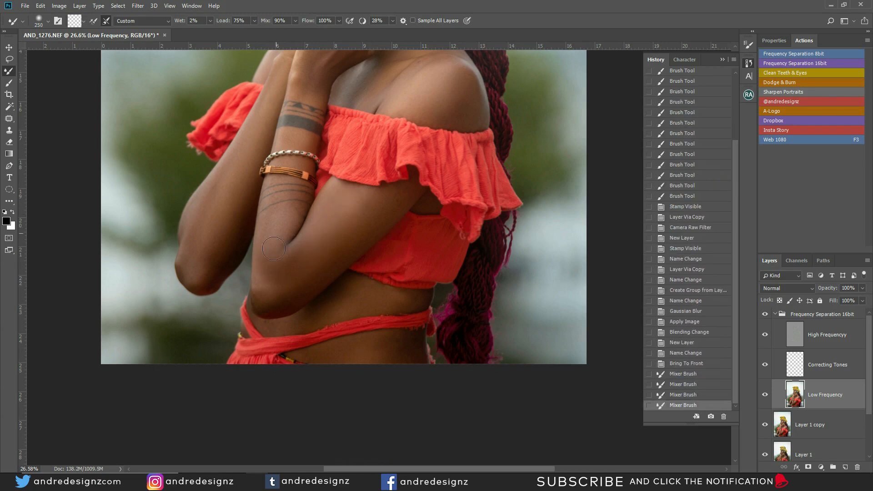
pyautogui.moveTo(279, 220); pyautogui.dragTo(272, 242)
pyautogui.moveTo(279, 276)
pyautogui.mouseDown()
pyautogui.moveTo(329, 236)
pyautogui.moveTo(318, 262)
pyautogui.moveTo(276, 299)
pyautogui.moveTo(260, 280)
pyautogui.moveTo(314, 260)
pyautogui.moveTo(298, 281)
pyautogui.mouseUp()
pyautogui.moveTo(328, 253)
pyautogui.mouseDown()
pyautogui.moveTo(310, 272)
pyautogui.moveTo(321, 261)
pyautogui.mouseUp()
pyautogui.moveTo(352, 230); pyautogui.dragTo(334, 248)
pyautogui.moveTo(371, 216)
pyautogui.mouseDown()
pyautogui.moveTo(353, 234)
pyautogui.moveTo(362, 232)
pyautogui.mouseUp()
# - Blend the skin tones of the other forearm and elbow and the bare shoulder with the 250 px Mixer Brush
pyautogui.moveTo(380, 200)
pyautogui.mouseDown()
pyautogui.moveTo(359, 216)
pyautogui.moveTo(350, 318)
pyautogui.mouseUp()
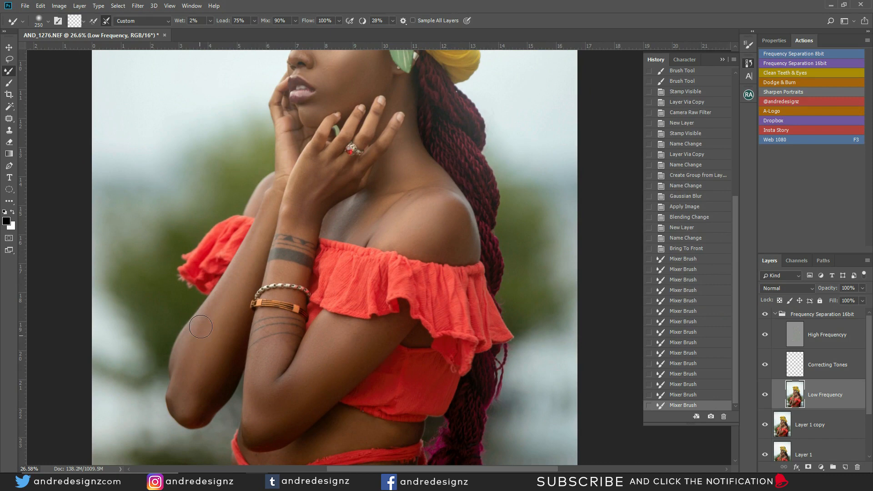
pyautogui.moveTo(201, 329)
pyautogui.mouseDown()
pyautogui.moveTo(251, 256)
pyautogui.moveTo(246, 269)
pyautogui.mouseUp()
pyautogui.moveTo(211, 362); pyautogui.dragTo(196, 413)
pyautogui.moveTo(198, 409); pyautogui.dragTo(206, 376)
pyautogui.moveTo(271, 274); pyautogui.dragTo(242, 344)
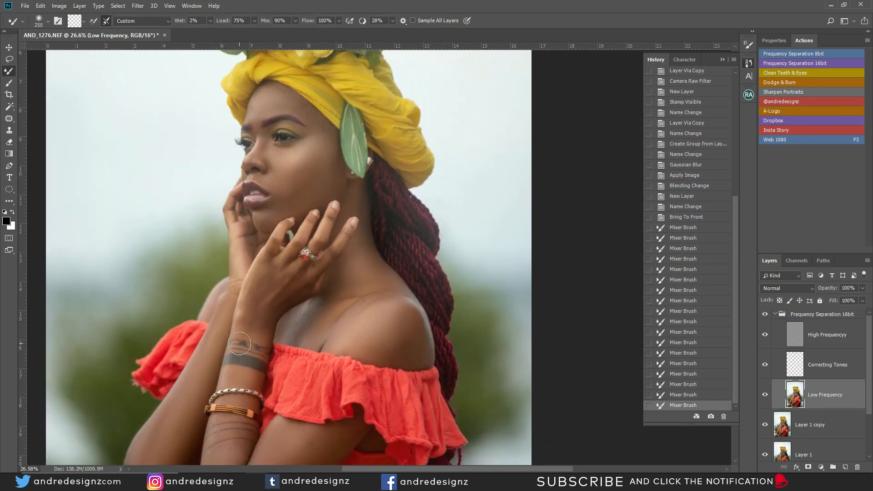
pyautogui.moveTo(400, 325)
pyautogui.mouseDown()
pyautogui.moveTo(361, 341)
pyautogui.moveTo(366, 329)
pyautogui.moveTo(337, 343)
pyautogui.moveTo(357, 319)
pyautogui.mouseUp()
# - Check the blending against the full portrait with the group hidden, and smooth the front arm's elbow and forearm further
pyautogui.hotkey('ctrl', '-')
pyautogui.hotkey('ctrl', '-')
pyautogui.hotkey('ctrl', '-')
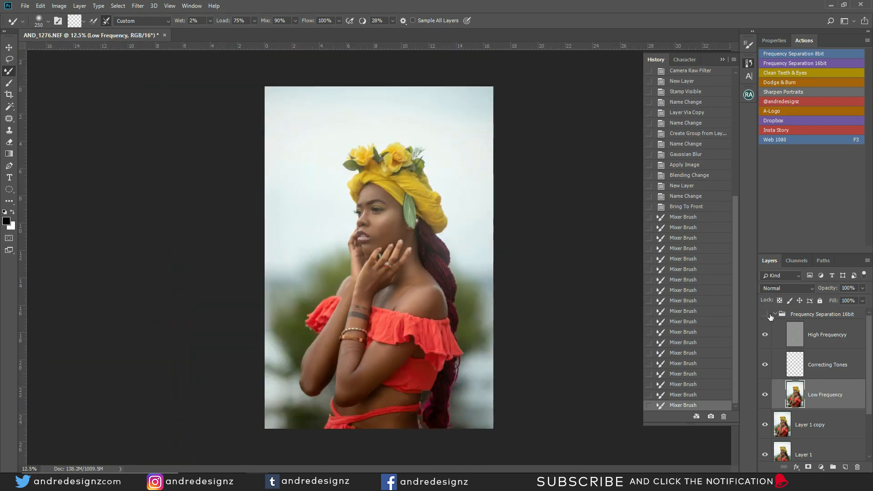
pyautogui.scroll(9, 426, 392)
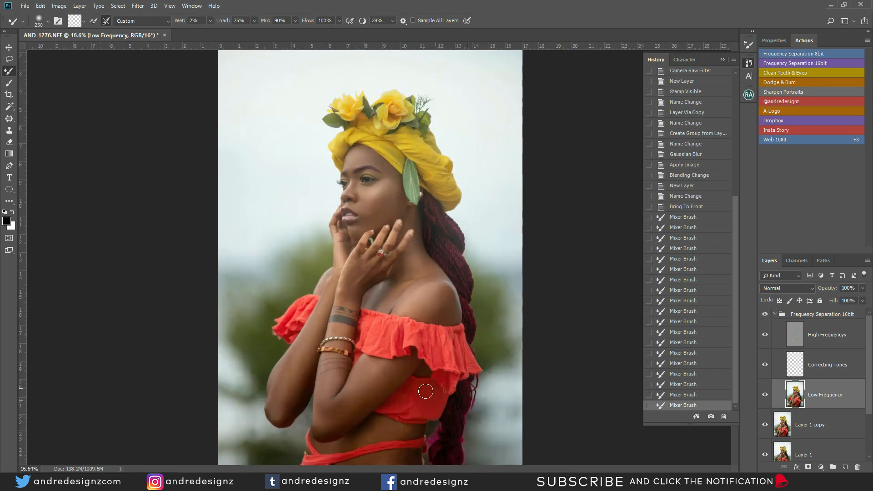
pyautogui.moveTo(307, 411); pyautogui.dragTo(280, 304)
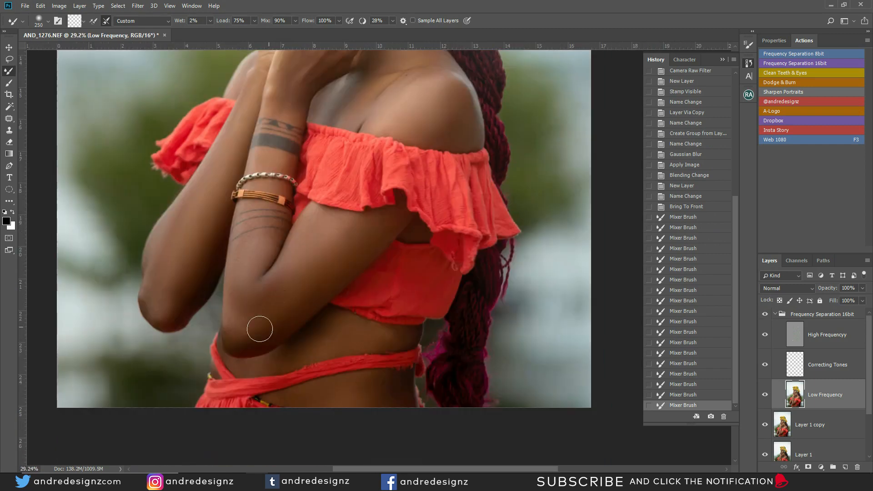
pyautogui.moveTo(276, 302)
pyautogui.mouseDown()
pyautogui.moveTo(249, 332)
pyautogui.moveTo(239, 279)
pyautogui.mouseUp()
pyautogui.moveTo(239, 279)
pyautogui.mouseDown()
pyautogui.moveTo(245, 249)
pyautogui.moveTo(273, 294)
pyautogui.moveTo(315, 222)
pyautogui.mouseUp()
pyautogui.moveTo(314, 222); pyautogui.dragTo(266, 299)
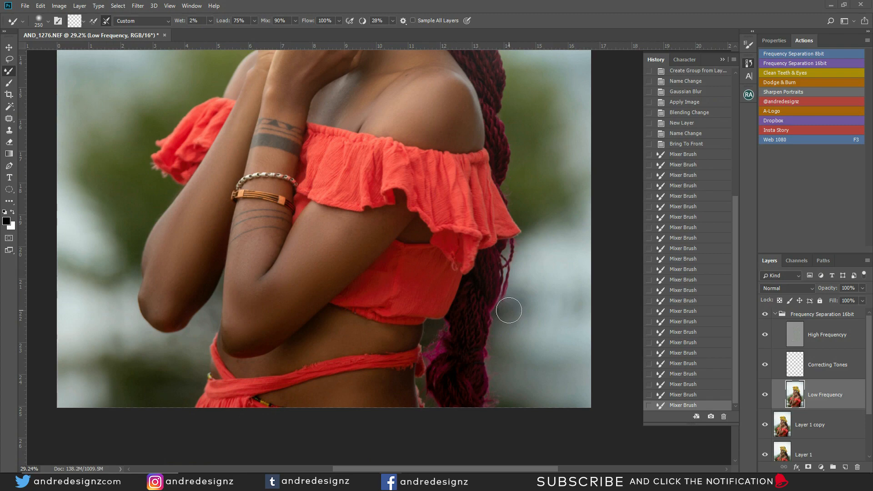
# - Check the blended skin close up and in full view, and collapse the top Frequency Separation 16bit group
pyautogui.scroll(-5, 325, 244)
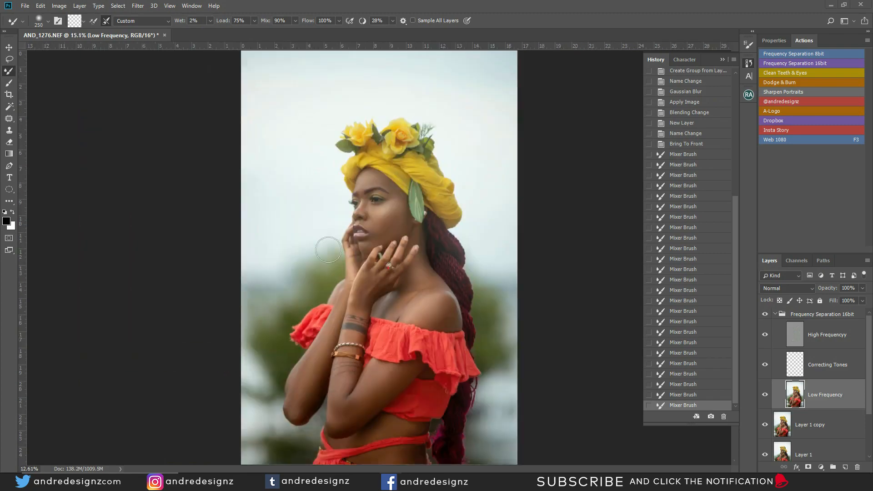
pyautogui.scroll(4, 455, 237)
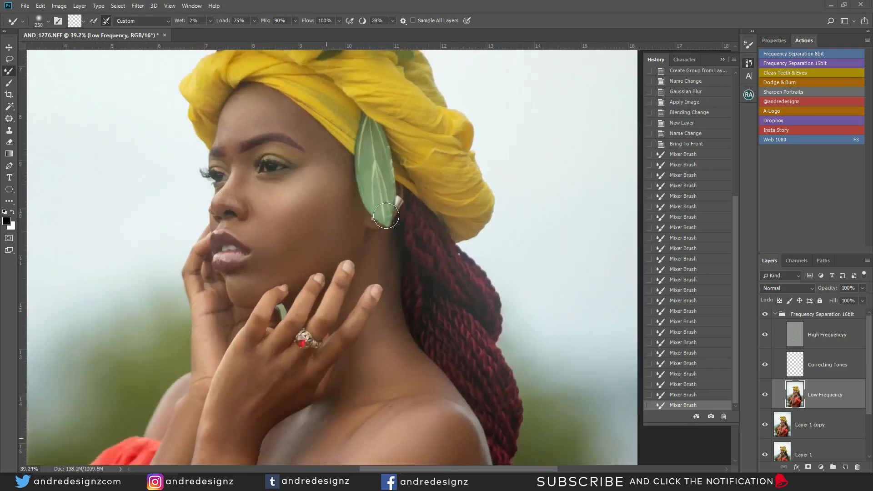
pyautogui.scroll(-3, 382, 222)
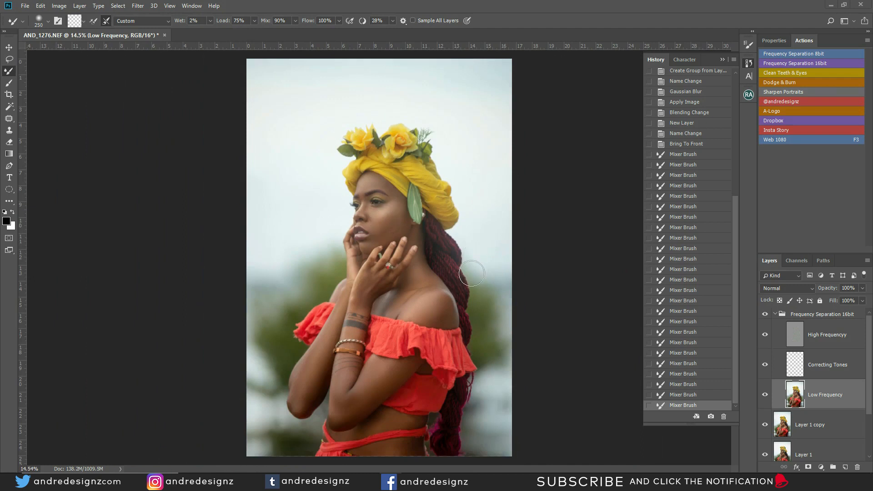
pyautogui.click(774, 314)
pyautogui.click(775, 315)
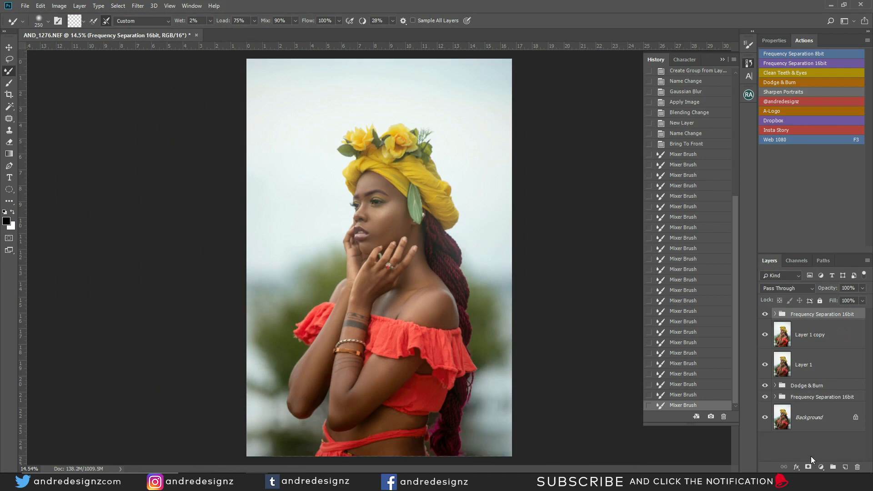
# - Add a Color Balance adjustment layer above the top Frequency Separation 16bit group and set the shadows' Yellow–Blue value to 5
pyautogui.click(822, 468)
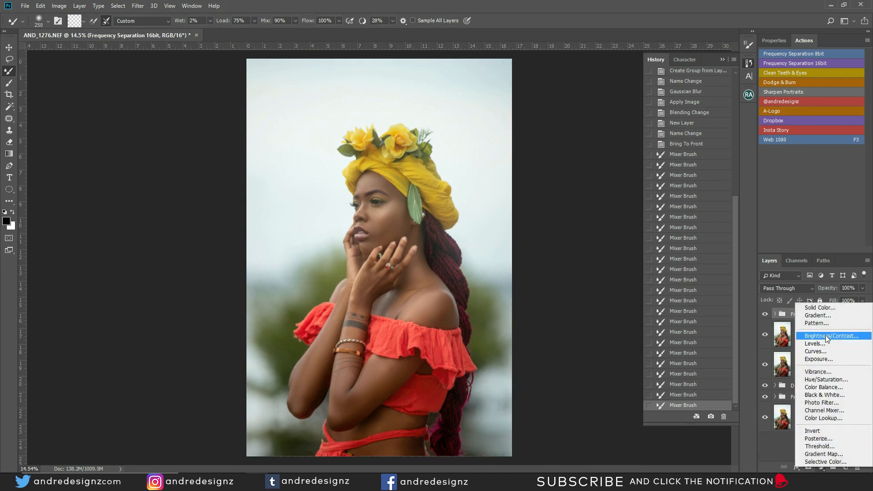
pyautogui.click(824, 387)
pyautogui.click(807, 71)
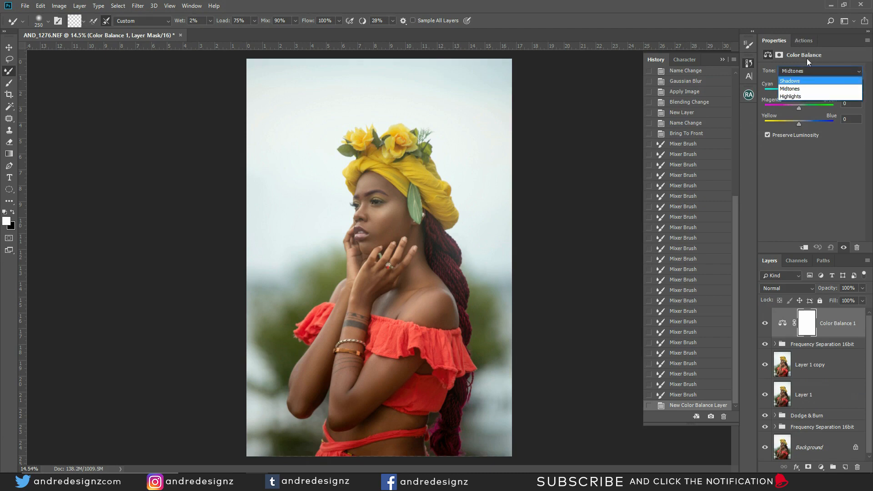
pyautogui.press('Return')
pyautogui.click(812, 41)
pyautogui.click(774, 40)
pyautogui.write('5')
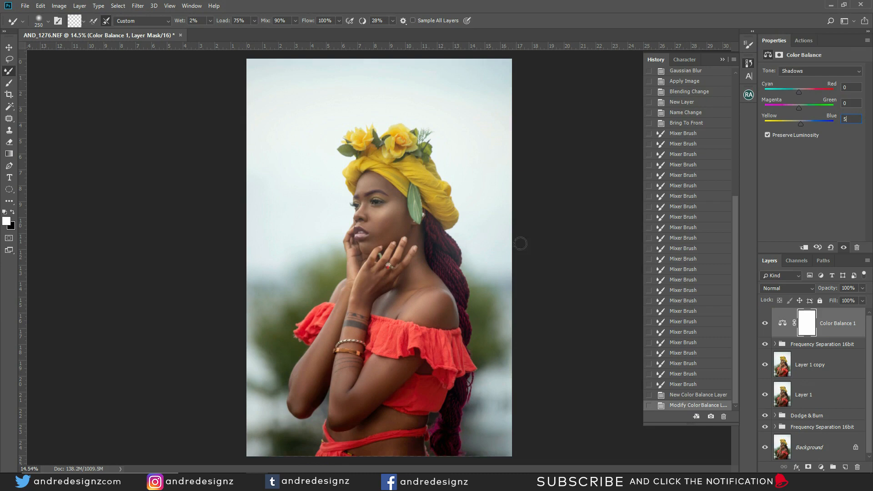
pyautogui.click(782, 323)
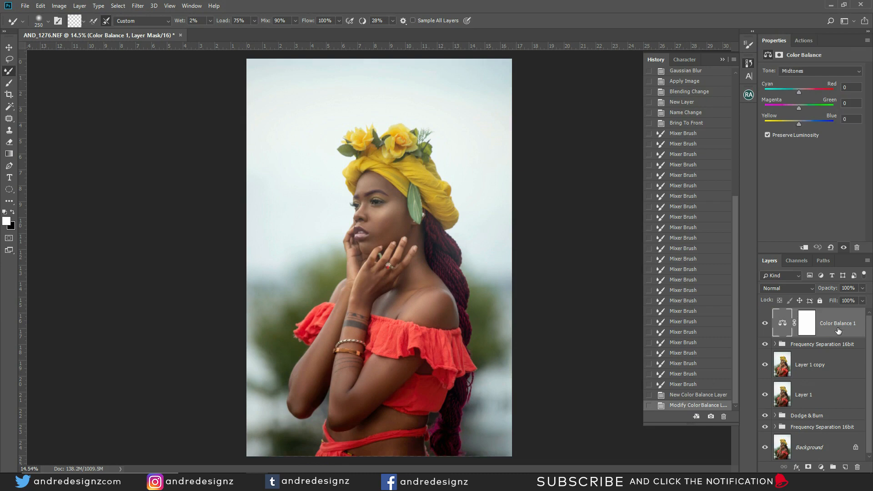
# - Add a Color Lookup adjustment layer above Color Balance 1 and load the 2Strip.look 3DLUT
pyautogui.click(824, 468)
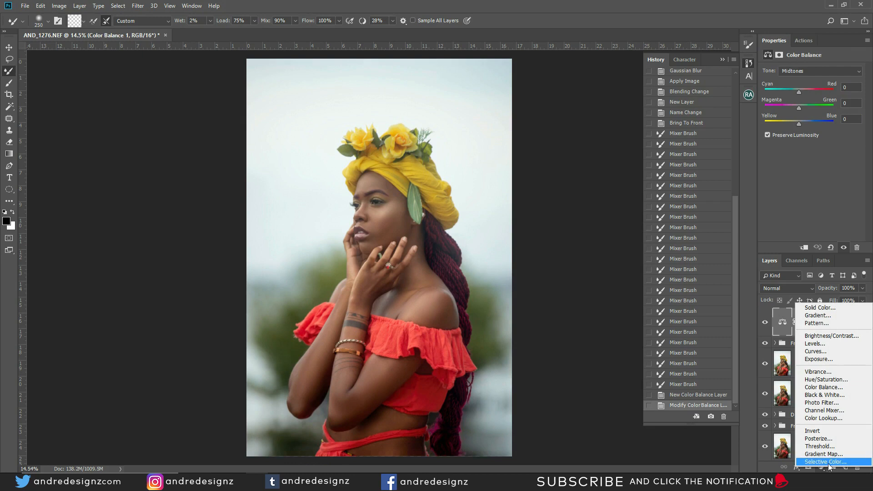
pyautogui.click(831, 419)
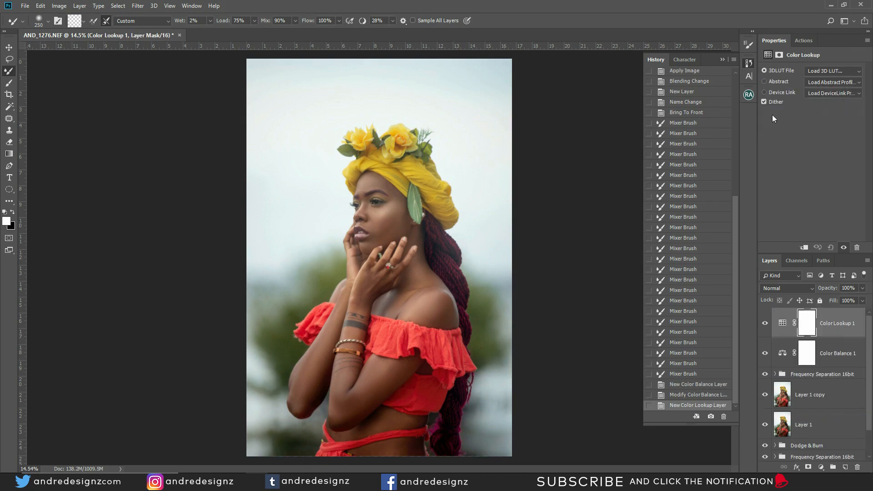
pyautogui.click(825, 69)
pyautogui.click(824, 68)
pyautogui.press('Down')
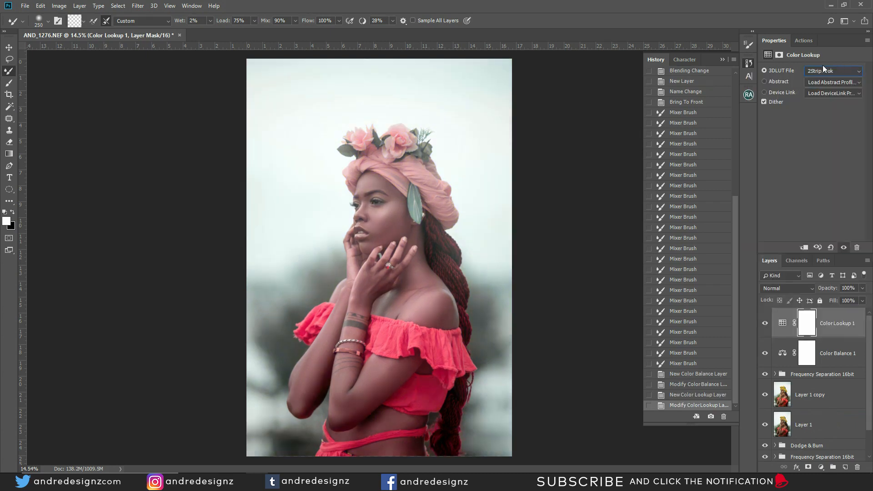
# - Preview the 3DLUT looks one by one on the portrait, from Crisp_Warm through the Fuji films to the TealOrangePlusContrast look
pyautogui.press('Down')
pyautogui.press('Down')
pyautogui.press('Down')
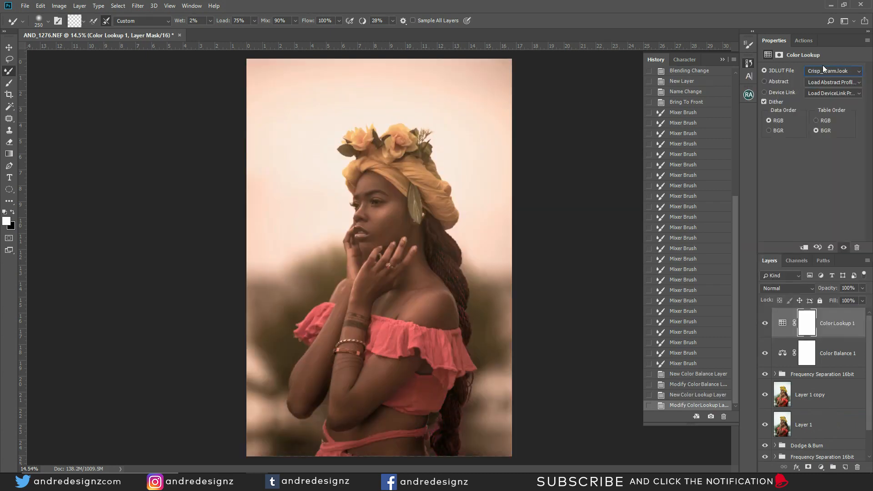
pyautogui.press('Up')
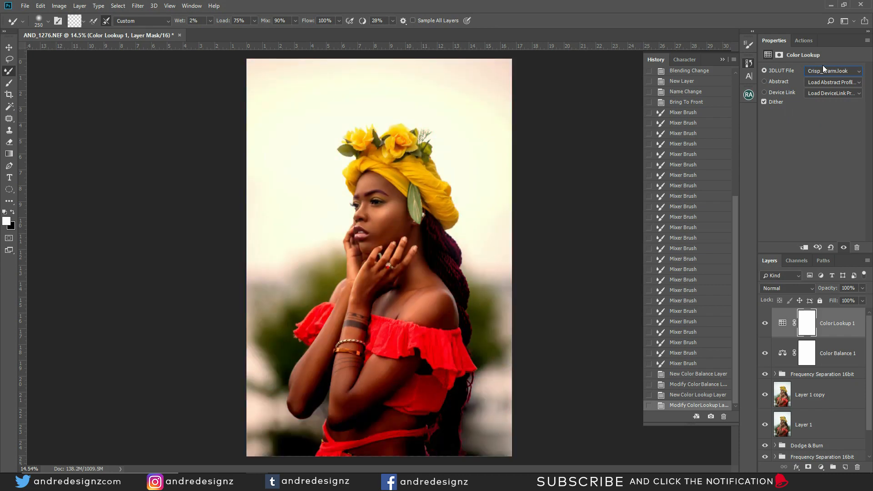
pyautogui.press('Down')
pyautogui.press('Down')
pyautogui.press('Down')
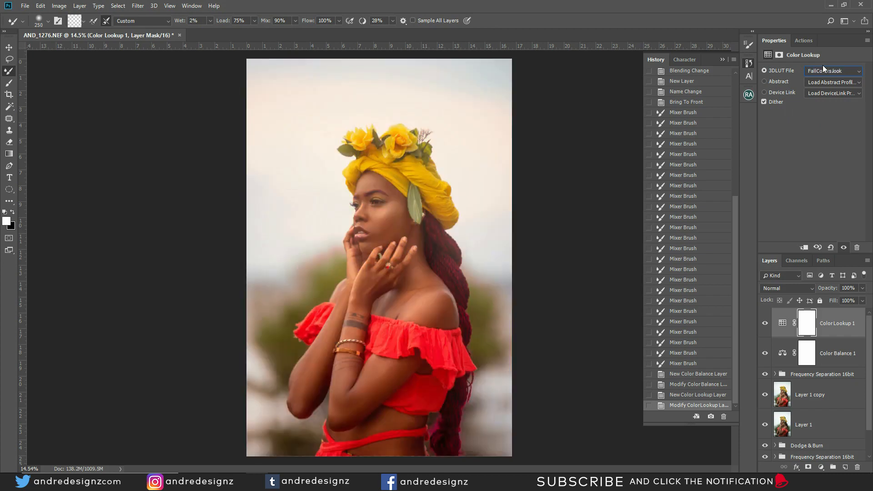
pyautogui.press('Up')
pyautogui.press('Up')
pyautogui.press('Down')
pyautogui.press('Down')
pyautogui.press('Down')
pyautogui.press('Up')
pyautogui.press('Down')
pyautogui.press('Down')
pyautogui.press('Down')
pyautogui.press('Down')
pyautogui.press('Down')
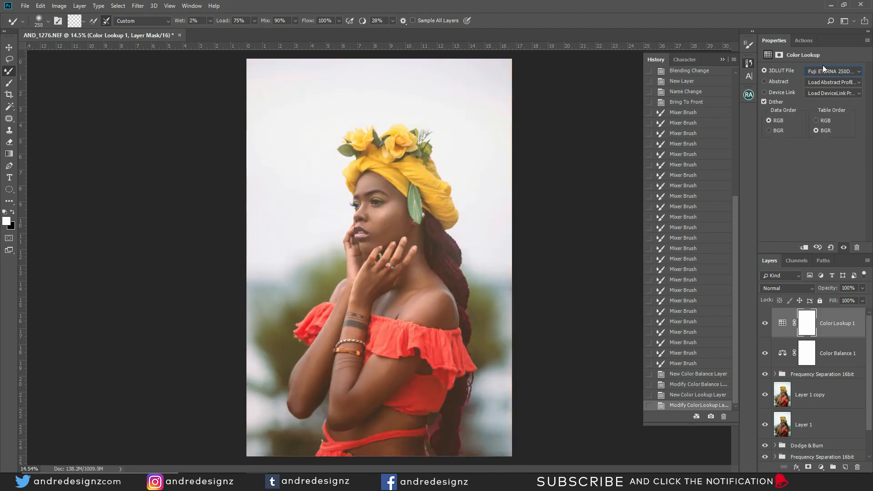
pyautogui.press('Down')
pyautogui.press('Down')
pyautogui.press('Down')
pyautogui.press('Down')
pyautogui.press('Down')
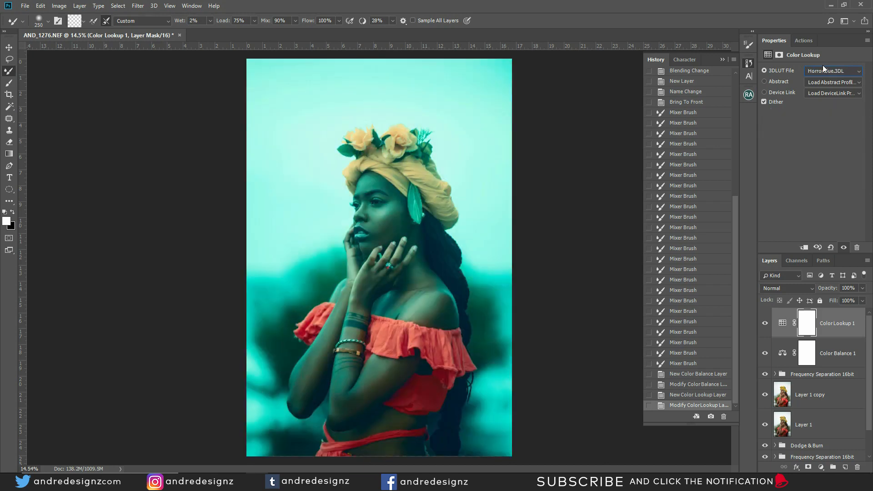
pyautogui.press('Down')
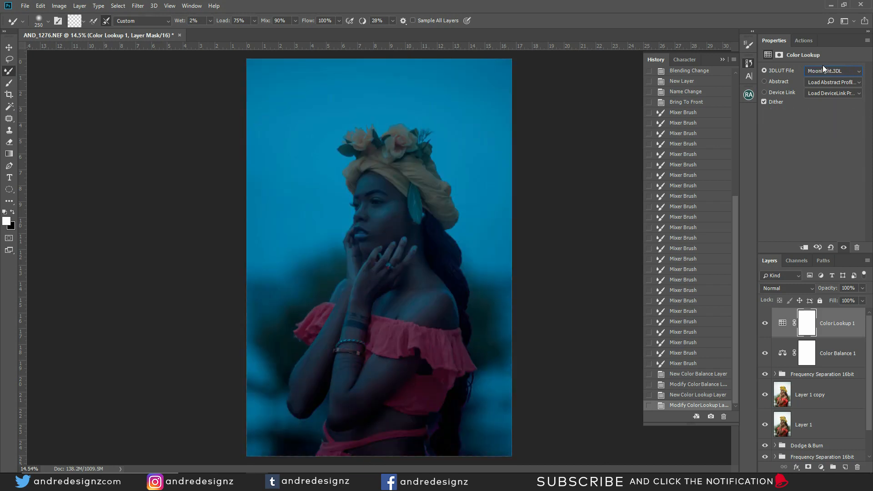
pyautogui.press('Down')
pyautogui.press('Down')
pyautogui.press('Down')
pyautogui.press('Down')
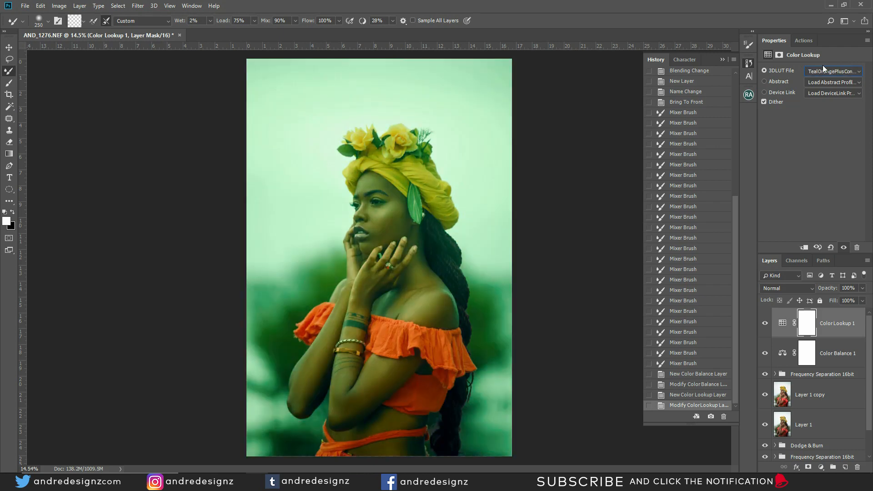
# - Go back through the 3DLUT looks and apply filmstock_50.3dl to the Color Lookup layer
pyautogui.press('Up')
pyautogui.press('Up')
pyautogui.press('Up')
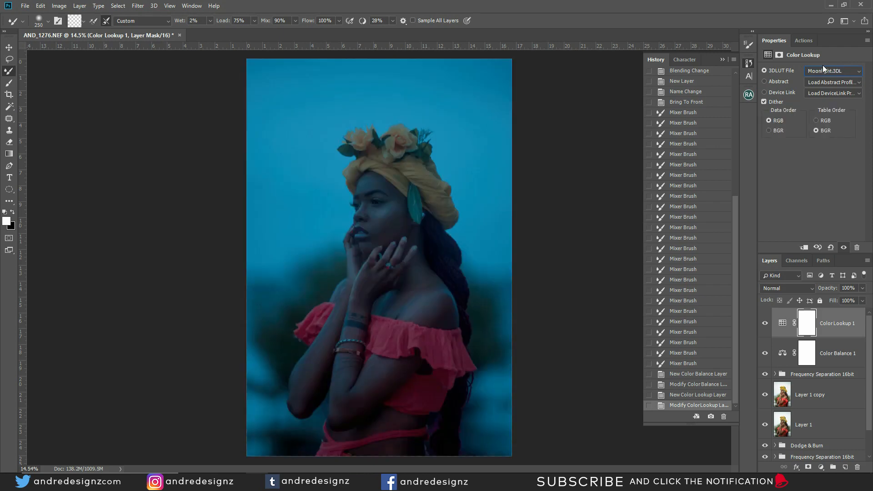
pyautogui.press('Up')
pyautogui.press('Up')
pyautogui.press('Up')
pyautogui.press('Up')
pyautogui.press('Up')
pyautogui.press('Up')
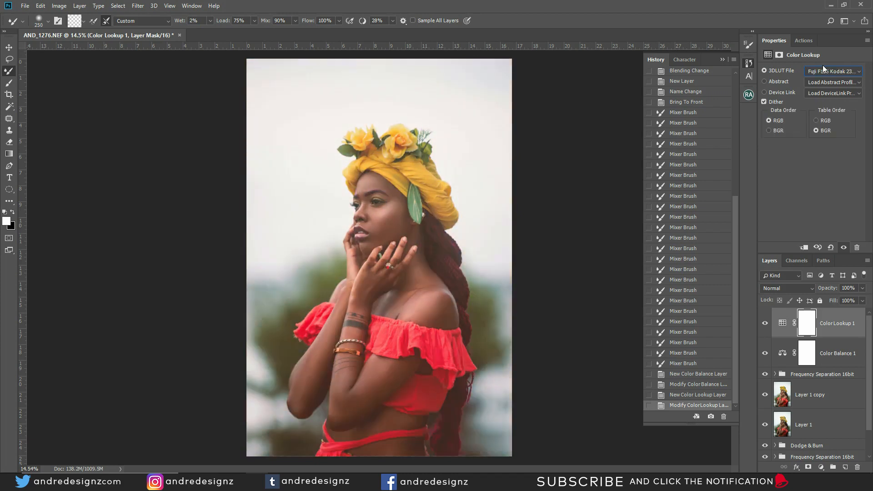
pyautogui.press('Up')
pyautogui.press('Down')
pyautogui.press('Up')
pyautogui.press('Up')
pyautogui.press('Up')
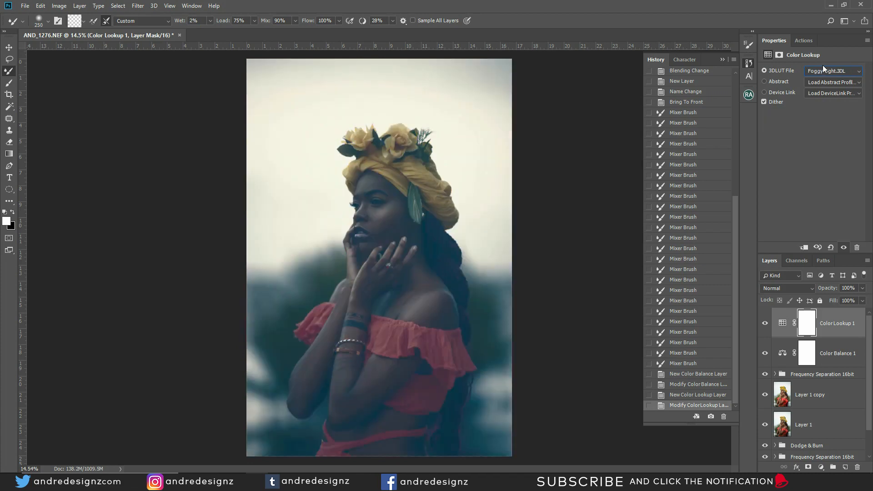
pyautogui.press('Up')
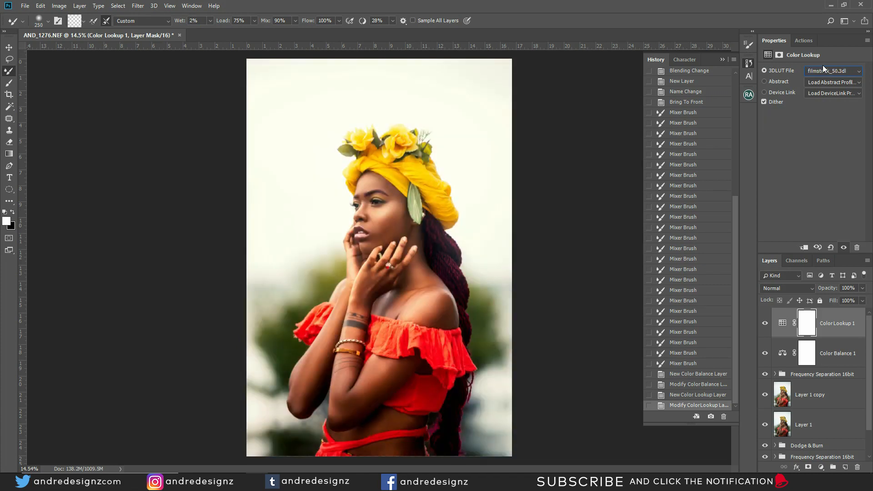
# - Lower the Color Lookup layer's opacity to 24% and compare the portrait with the layer hidden and shown
pyautogui.click(862, 288)
pyautogui.click(821, 298)
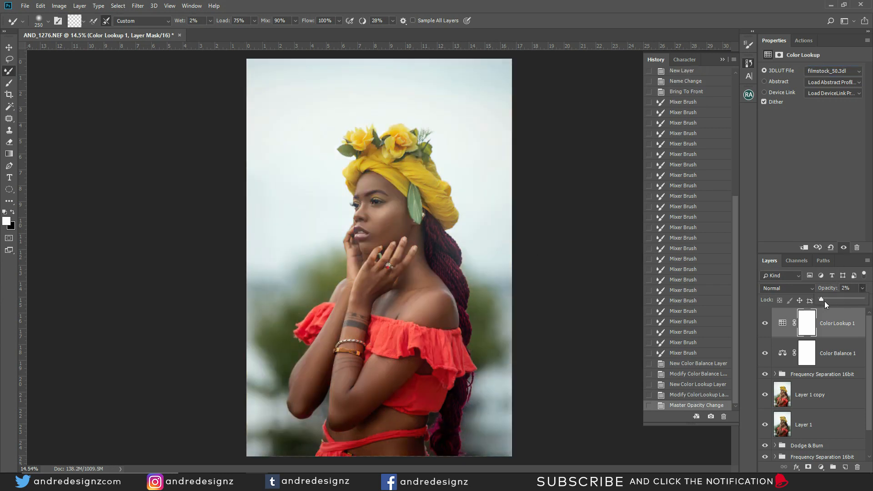
pyautogui.moveTo(841, 298); pyautogui.dragTo(830, 300)
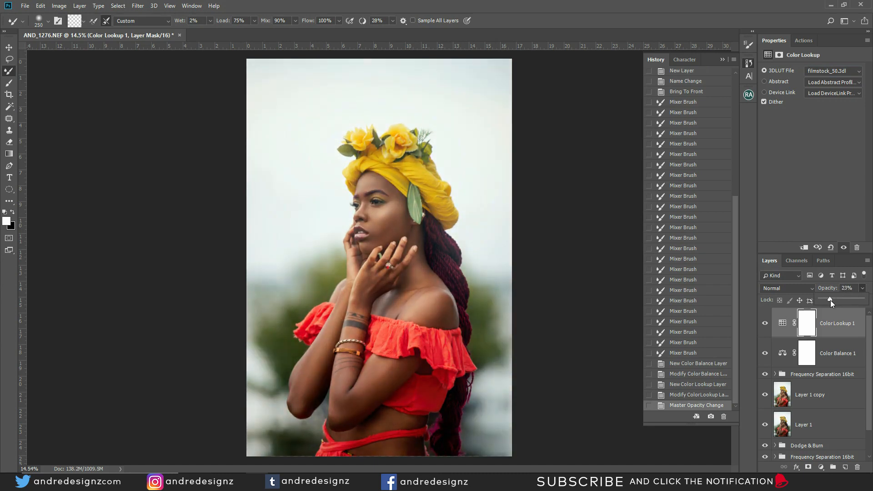
pyautogui.click(766, 324)
pyautogui.click(766, 324)
pyautogui.click(766, 325)
pyautogui.click(765, 324)
pyautogui.click(766, 325)
pyautogui.click(766, 325)
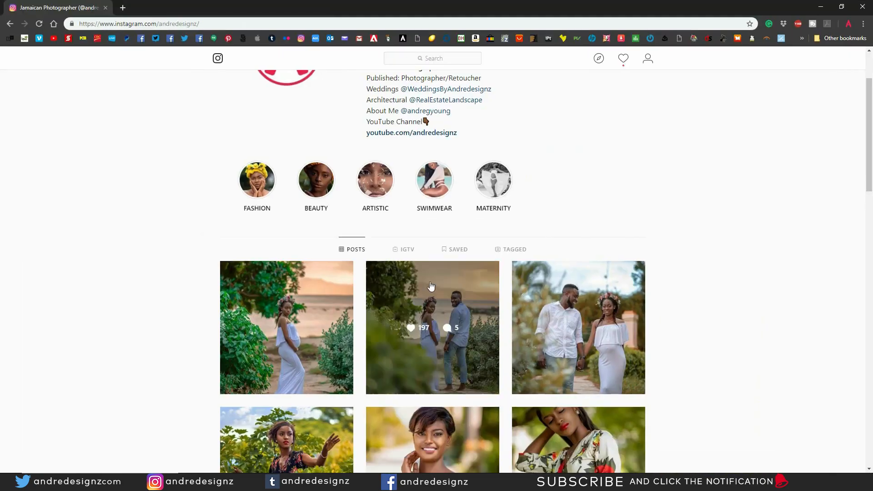
# - Switch to the browser, look through the posts on the photographer's Instagram profile, and return to Photoshop
pyautogui.scroll(-3, 445, 287)
pyautogui.scroll(-10, 444, 286)
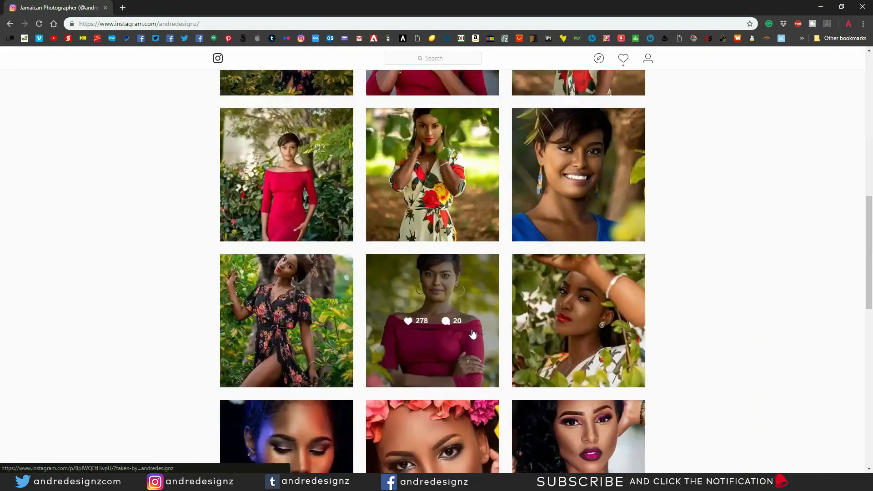
pyautogui.scroll(12, 473, 350)
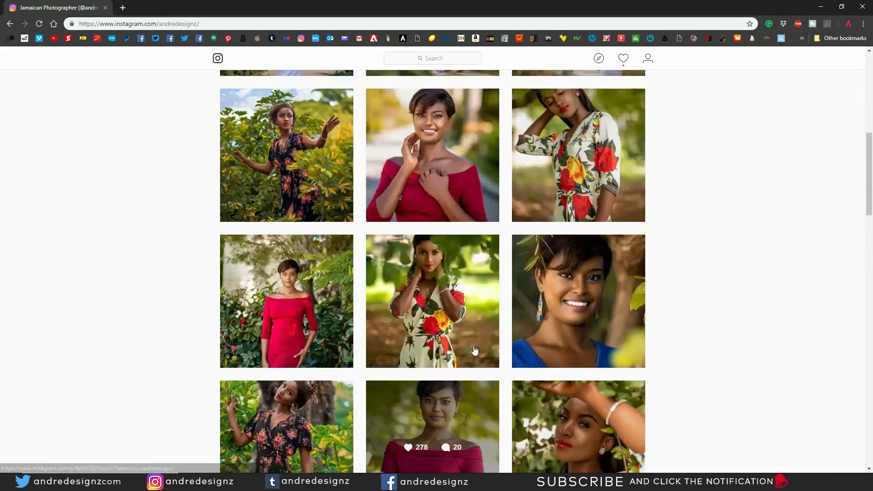
pyautogui.scroll(1, 479, 346)
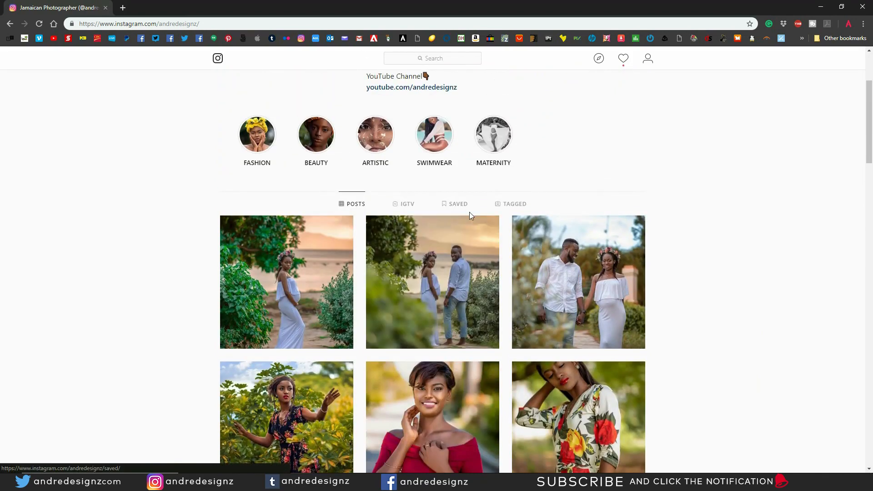
pyautogui.scroll(3, 470, 212)
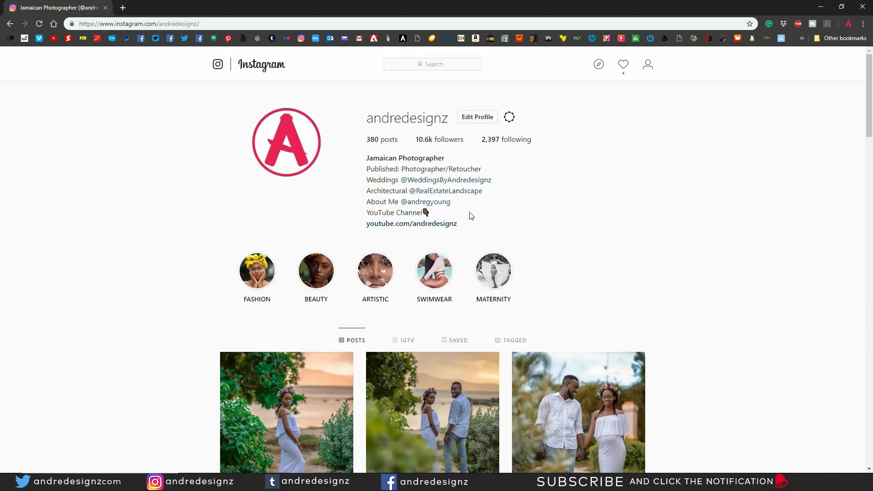
pyautogui.scroll(-4, 521, 308)
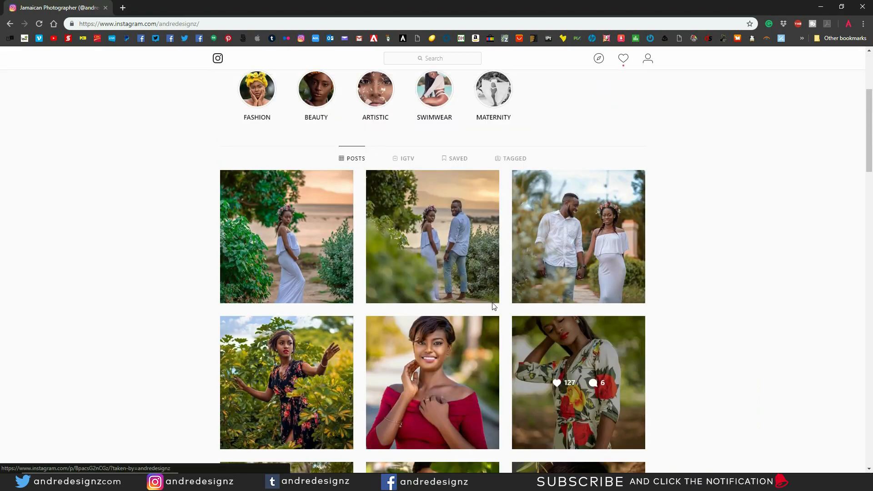
pyautogui.moveTo(363, 6); pyautogui.dragTo(344, 133)
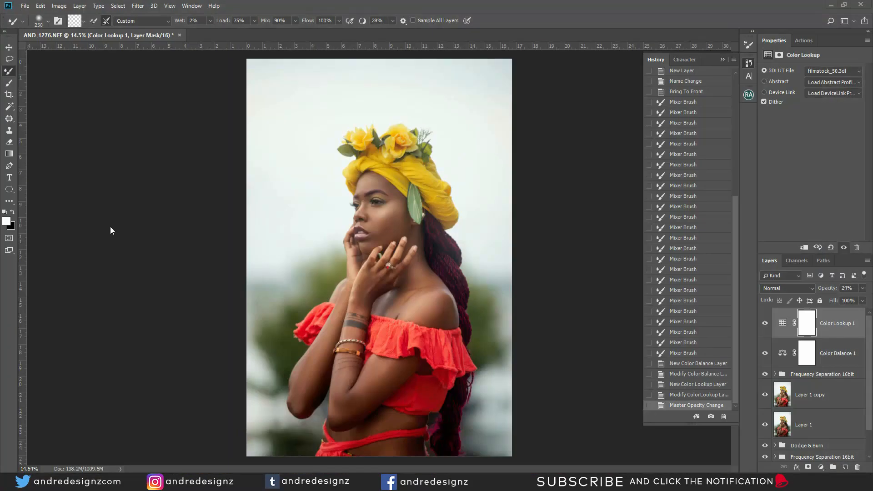
# - Compare the portrait with the Color Lookup layer hidden and shown, and reduce the layer's opacity to 17%
pyautogui.scroll(2, 452, 277)
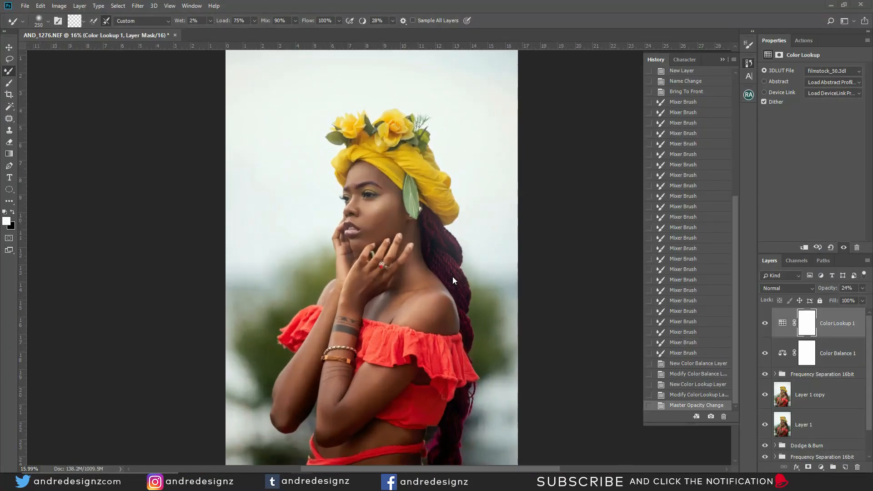
pyautogui.click(765, 323)
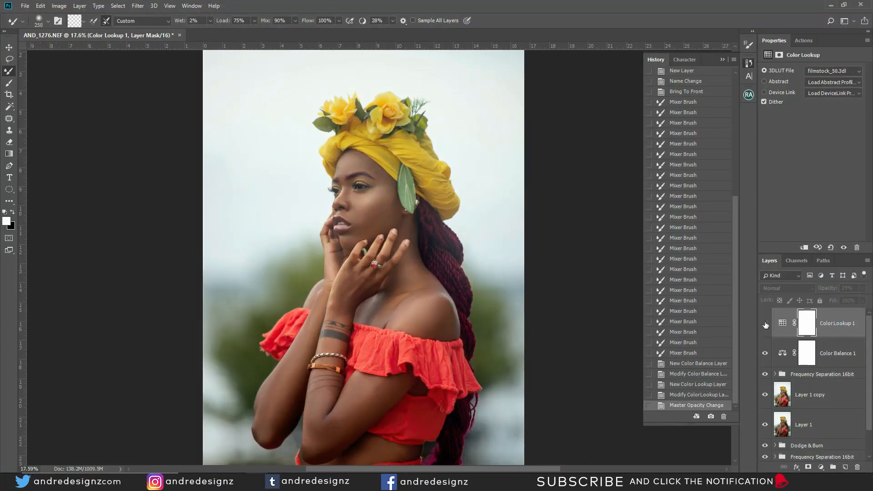
pyautogui.click(765, 324)
pyautogui.click(862, 288)
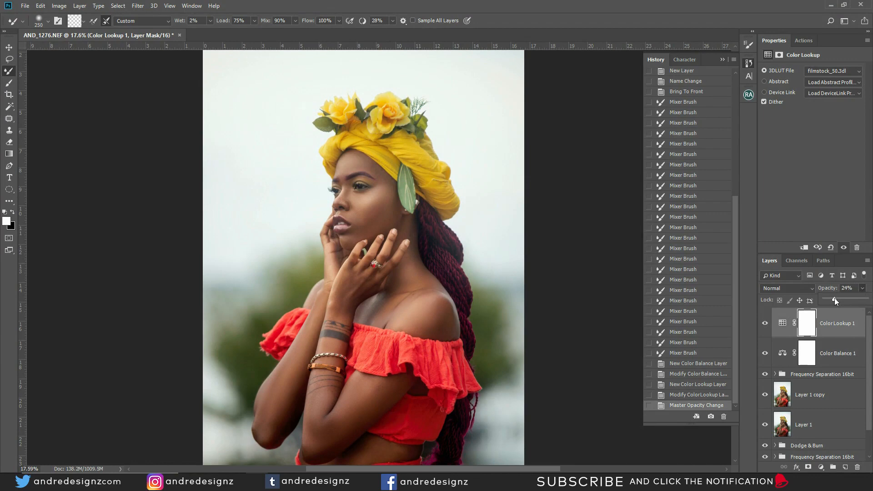
pyautogui.moveTo(833, 299); pyautogui.dragTo(832, 299)
pyautogui.click(101, 190)
# - Add a Brightness/Contrast adjustment layer on top with contrast set to 10, and switch to the Move tool
pyautogui.scroll(-7, 395, 255)
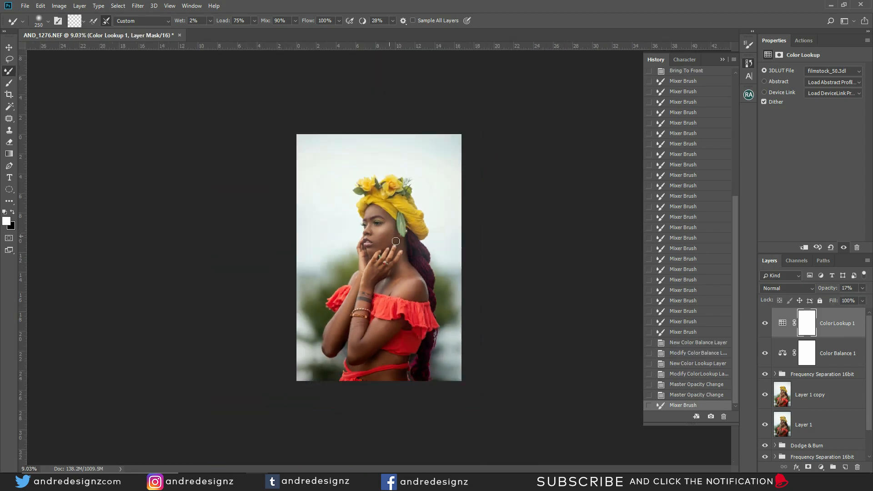
pyautogui.scroll(1, 396, 241)
pyautogui.click(822, 467)
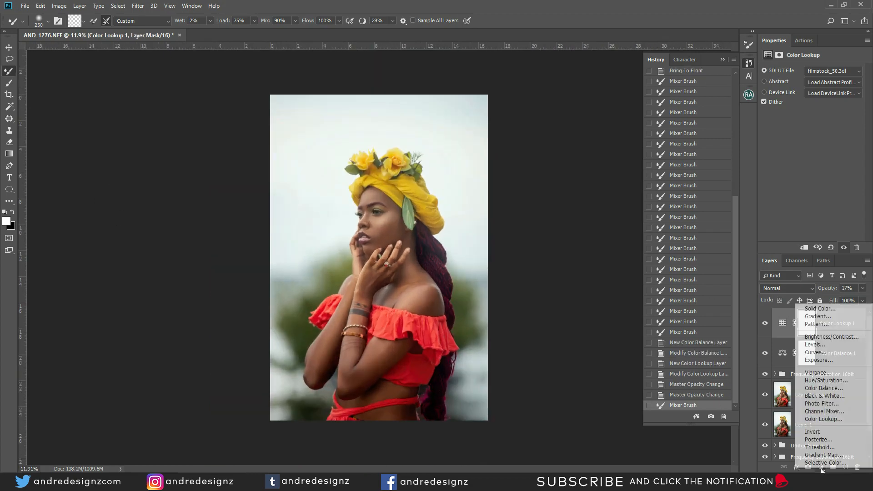
pyautogui.click(831, 338)
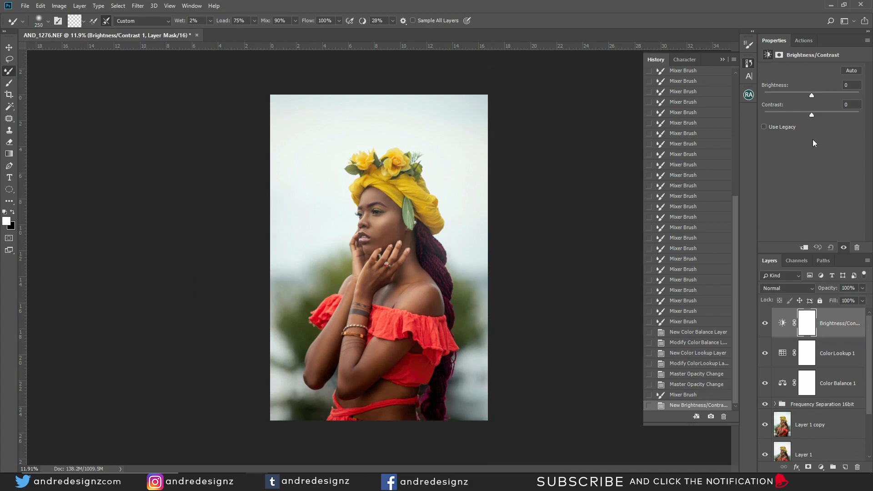
pyautogui.write('0')
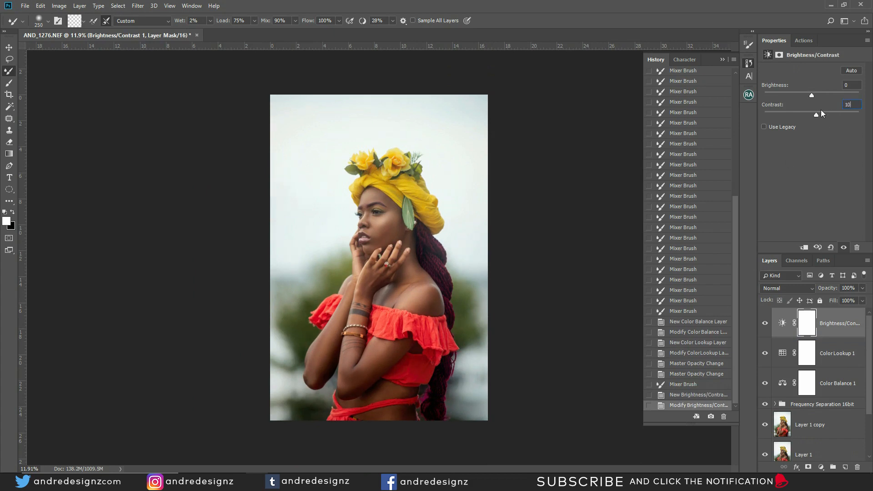
pyautogui.click(9, 47)
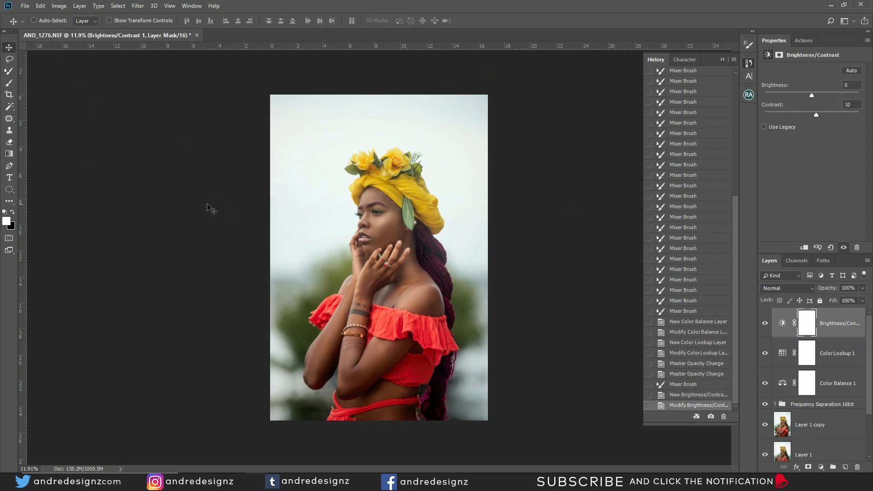
# - Merge all visible layers of the graded portrait into a single background layer and save the document
pyautogui.scroll(-3, 410, 237)
pyautogui.scroll(7, 426, 236)
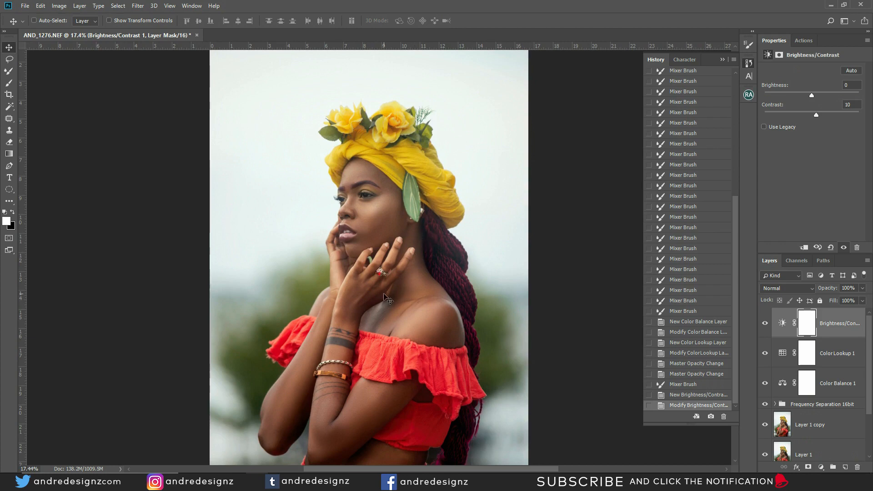
pyautogui.scroll(1, 415, 281)
pyautogui.scroll(-4, 417, 282)
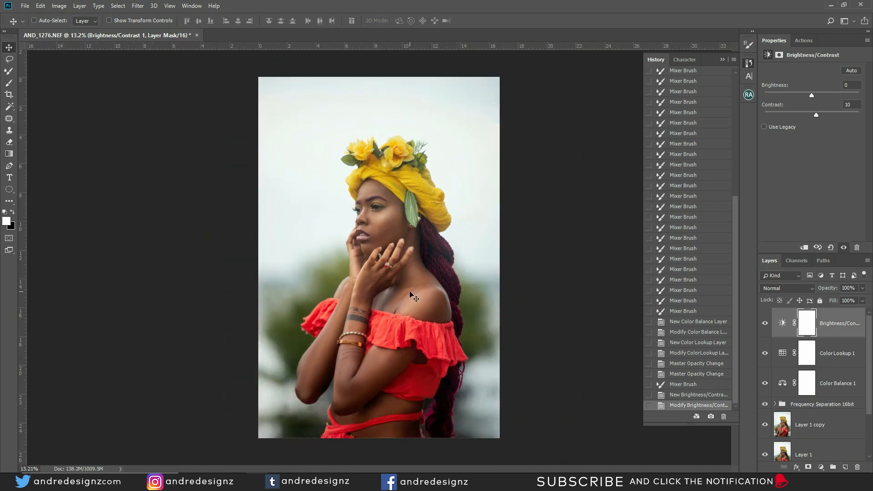
pyautogui.scroll(12, 396, 394)
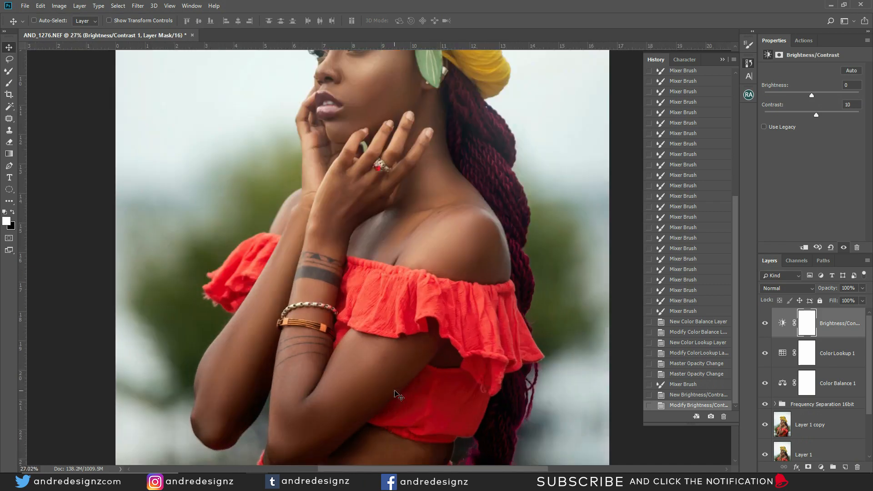
pyautogui.scroll(-14, 396, 393)
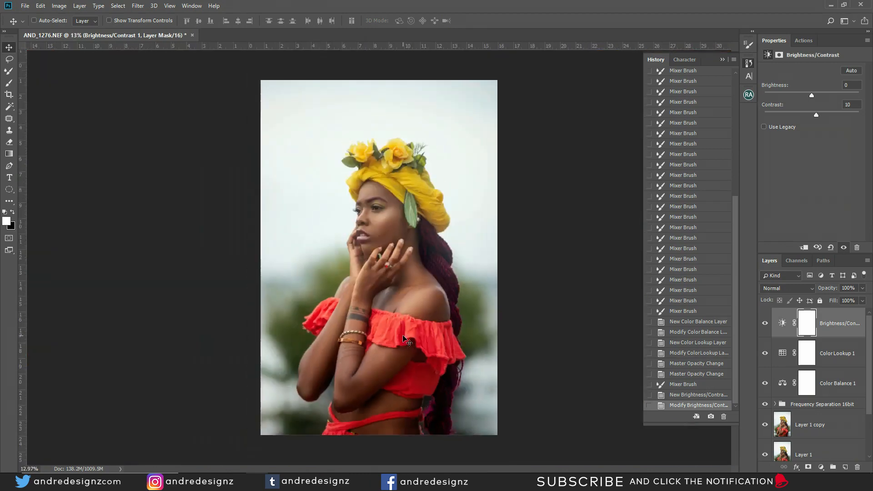
pyautogui.click(854, 328)
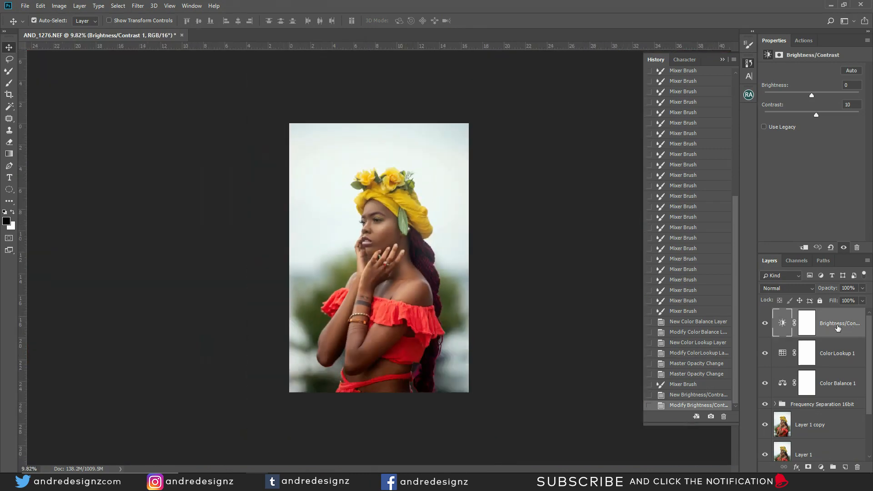
pyautogui.hotkey('ctrl', 'alt', 'shift', 'e')
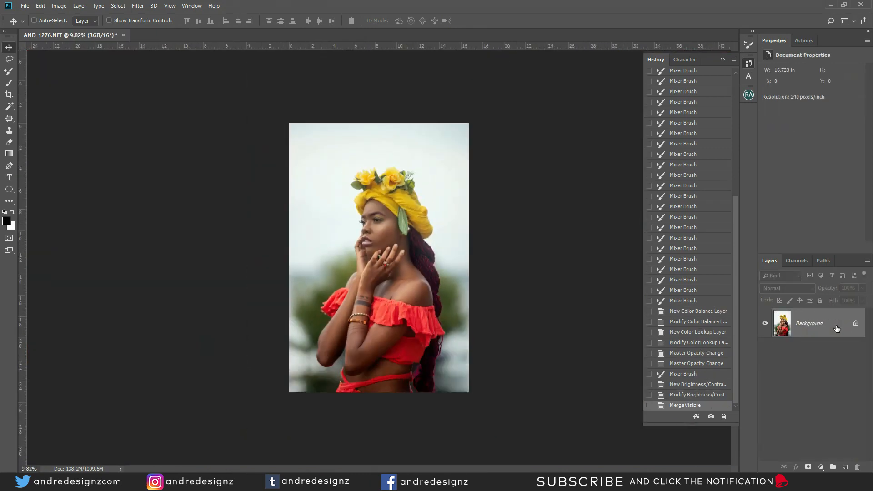
pyautogui.scroll(2, 519, 317)
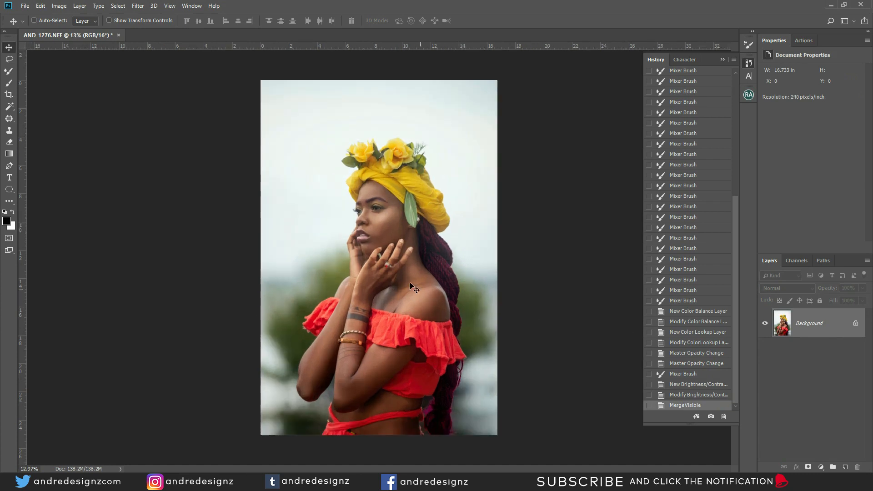
pyautogui.click(25, 5)
pyautogui.click(46, 100)
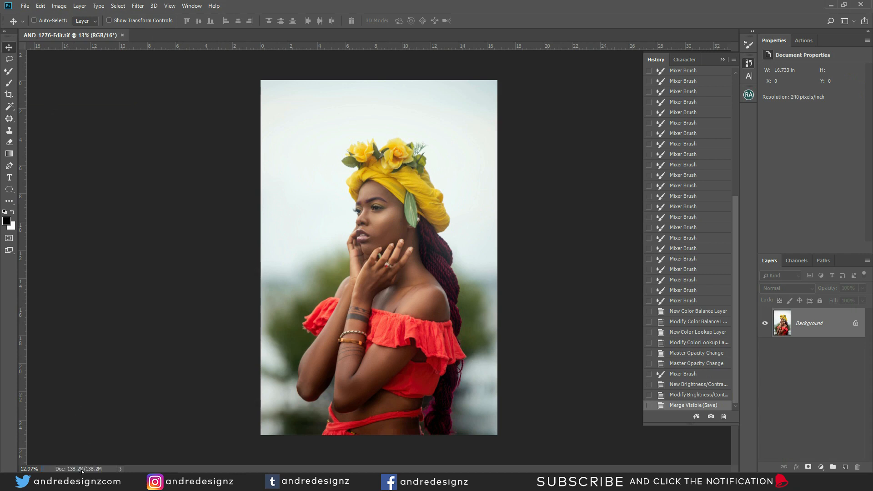
# - Crop the portrait to the 4:5 (8:10) ratio, shifting the image slightly upward within the crop frame
pyautogui.click(9, 95)
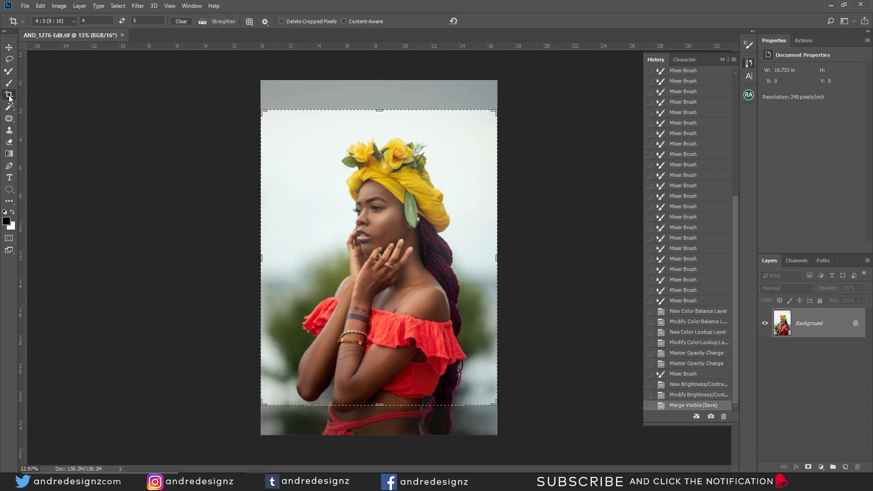
pyautogui.click(397, 238)
pyautogui.moveTo(452, 269); pyautogui.dragTo(450, 259)
pyautogui.press('Return')
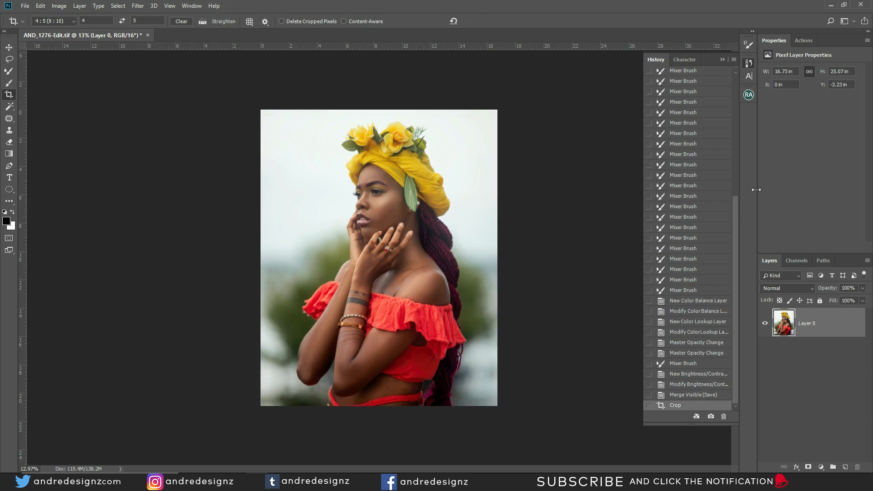
pyautogui.click(796, 44)
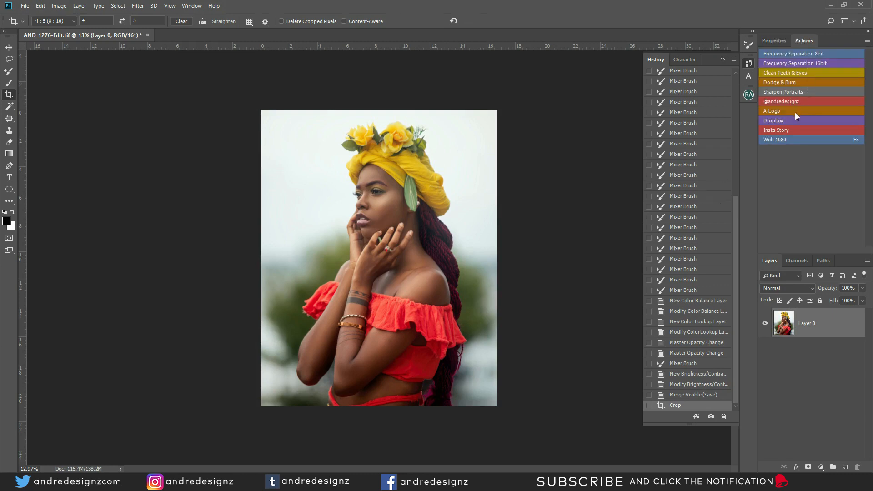
pyautogui.click(787, 101)
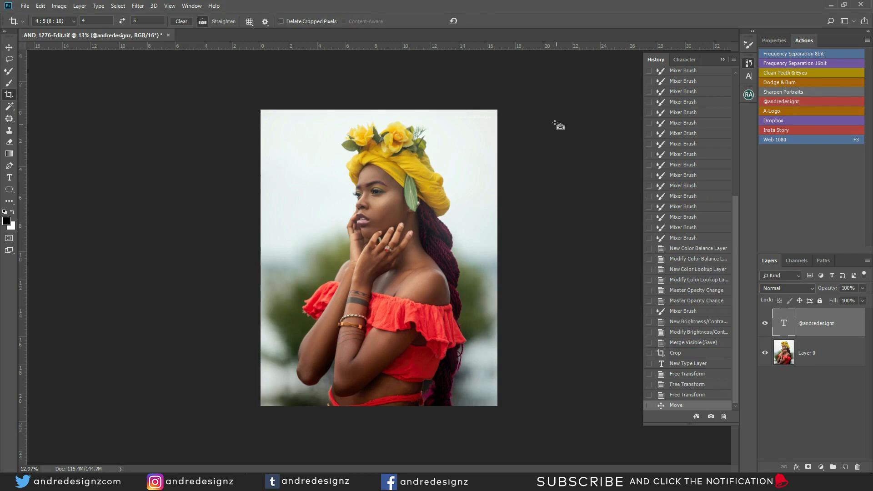
pyautogui.click(6, 50)
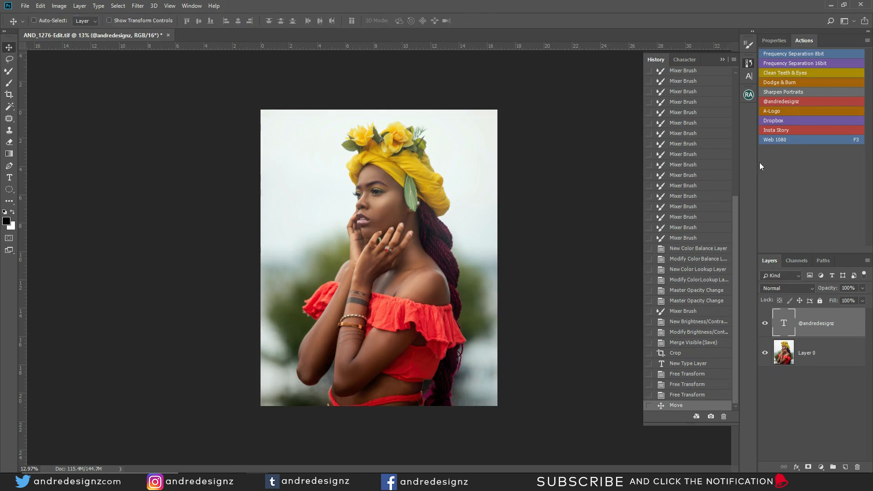
pyautogui.doubleClick(783, 320)
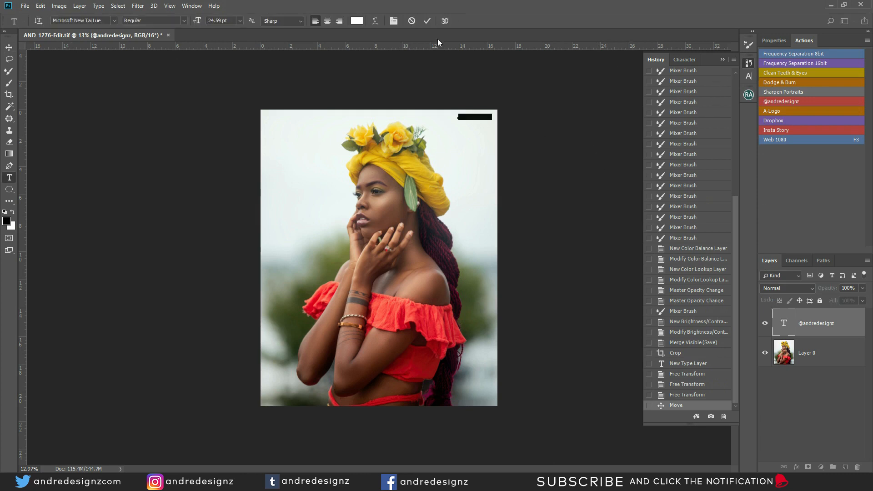
pyautogui.click(357, 21)
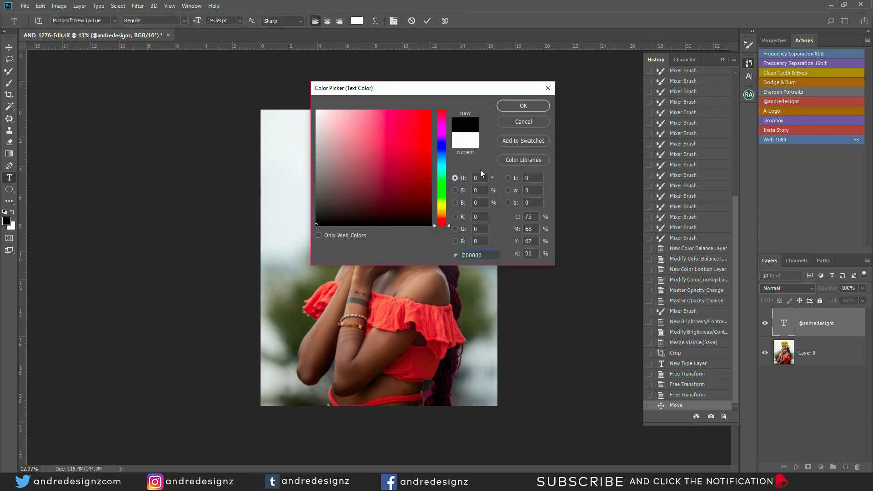
pyautogui.click(523, 106)
pyautogui.click(12, 47)
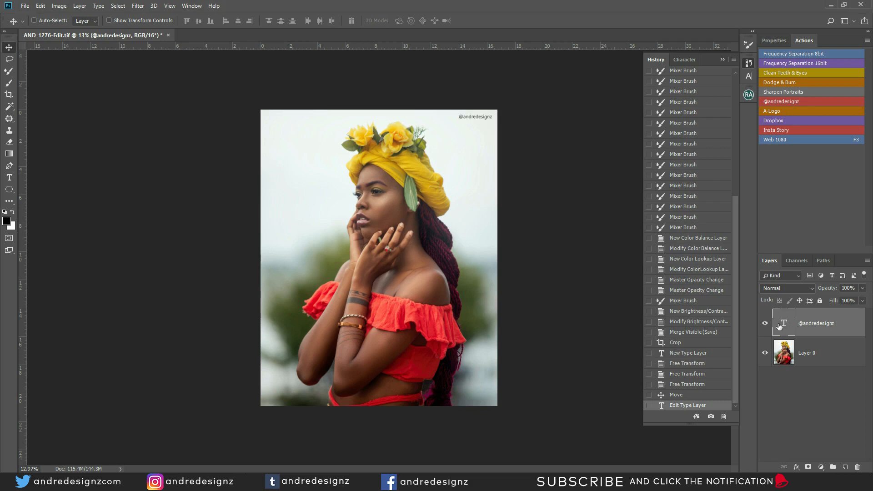
# - Step back through the history to the saved merged image, undoing the watermark text and the 4:5 crop
pyautogui.click(692, 394)
pyautogui.click(693, 385)
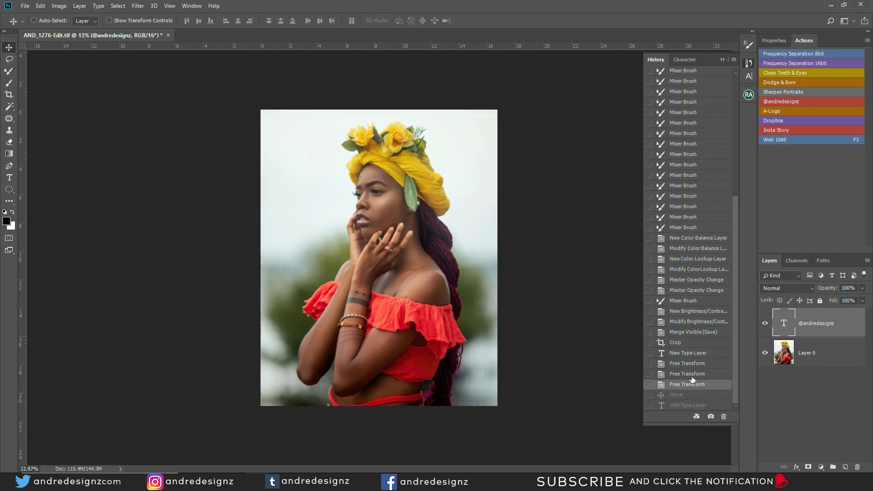
pyautogui.click(693, 376)
pyautogui.click(690, 344)
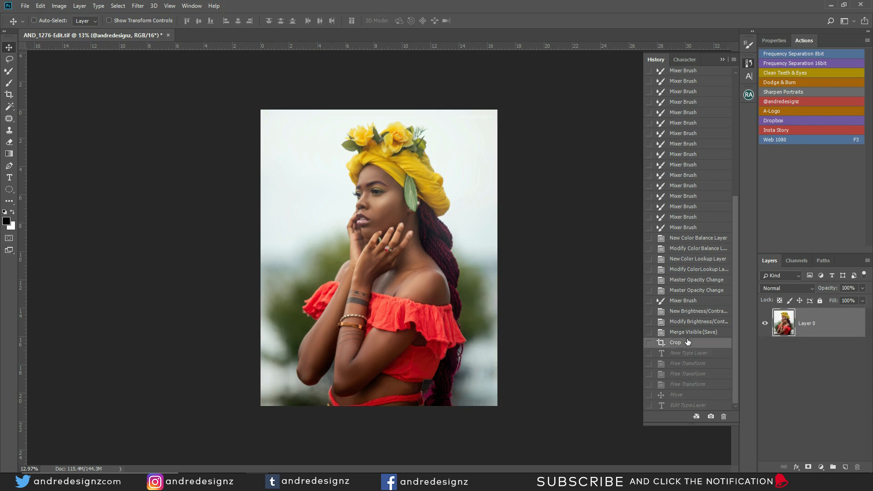
pyautogui.click(690, 333)
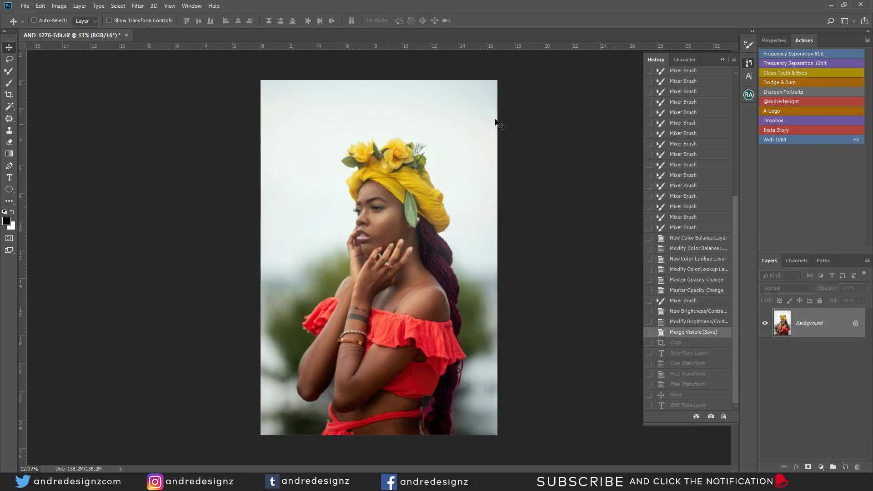
# - Crop the portrait to the 16:9 preset with width and height swapped to a vertical 9:16 frame
pyautogui.click(11, 97)
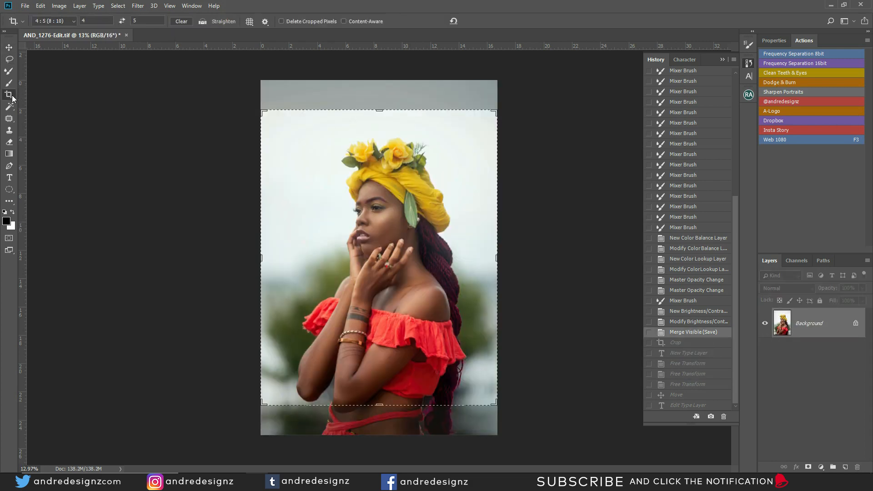
pyautogui.click(73, 21)
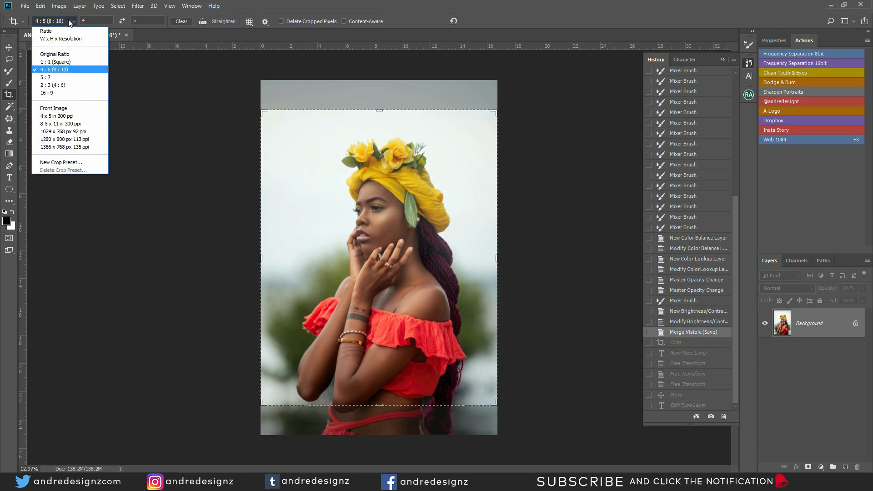
pyautogui.click(47, 93)
pyautogui.click(122, 21)
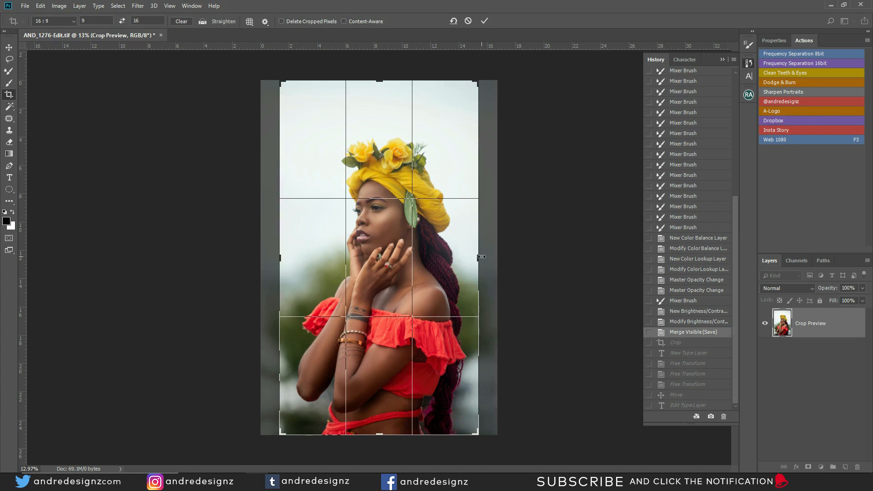
pyautogui.press('Return')
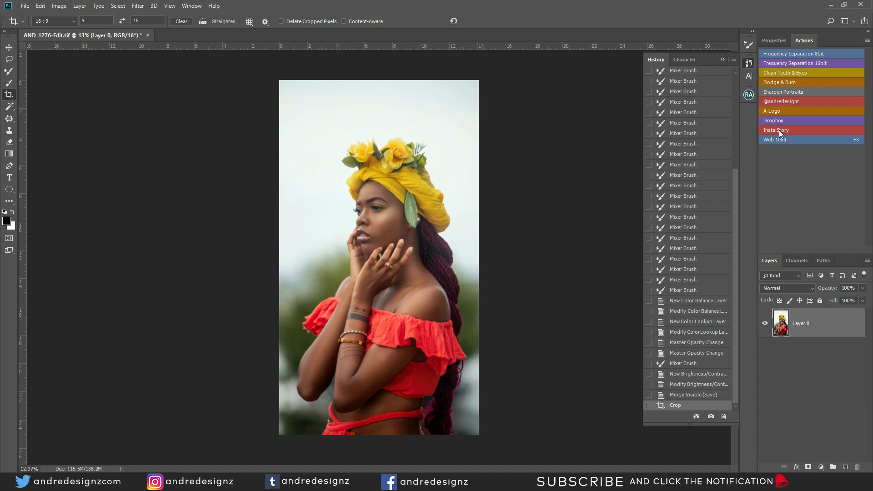
# - Switch to the browser and open the YouTube channel linked from the photographer's Instagram profile
pyautogui.moveTo(0, 255); pyautogui.dragTo(357, 0)
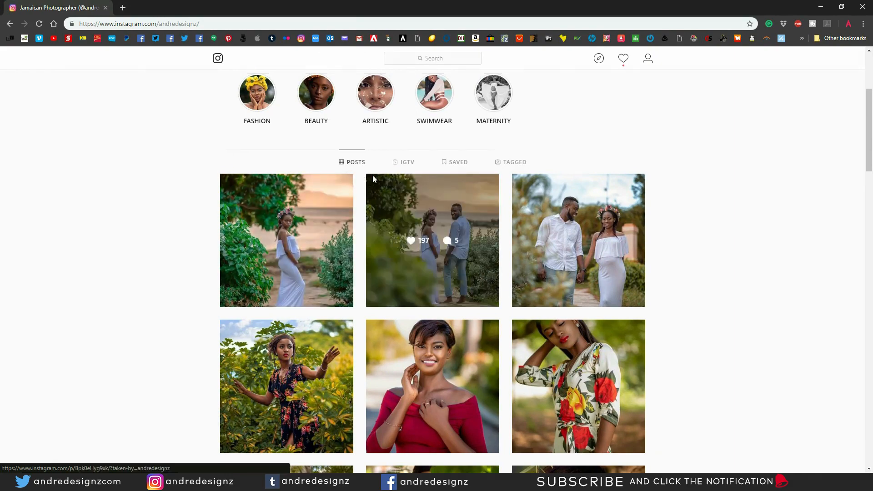
pyautogui.scroll(4, 387, 196)
pyautogui.click(421, 224)
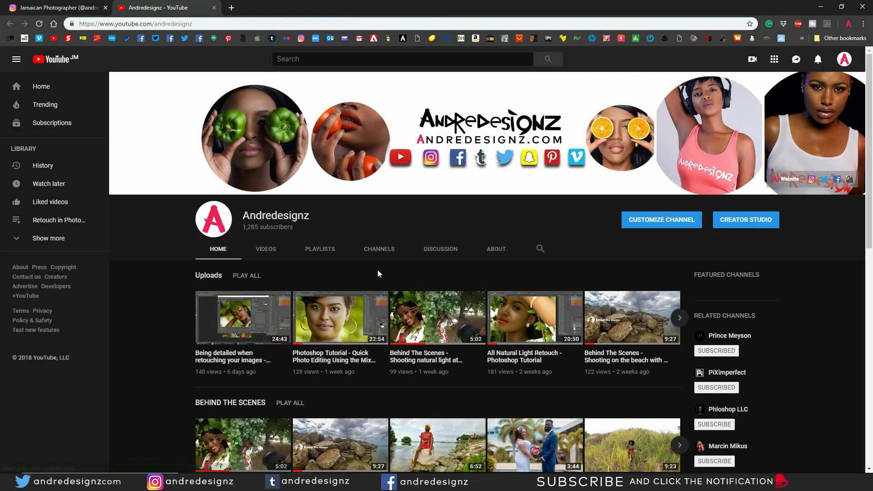
# - Look through the YouTube channel's home page, including the uploads, behind-the-scenes, retouching, tutorial and travel sections
pyautogui.scroll(-2, 377, 268)
pyautogui.scroll(2, 371, 264)
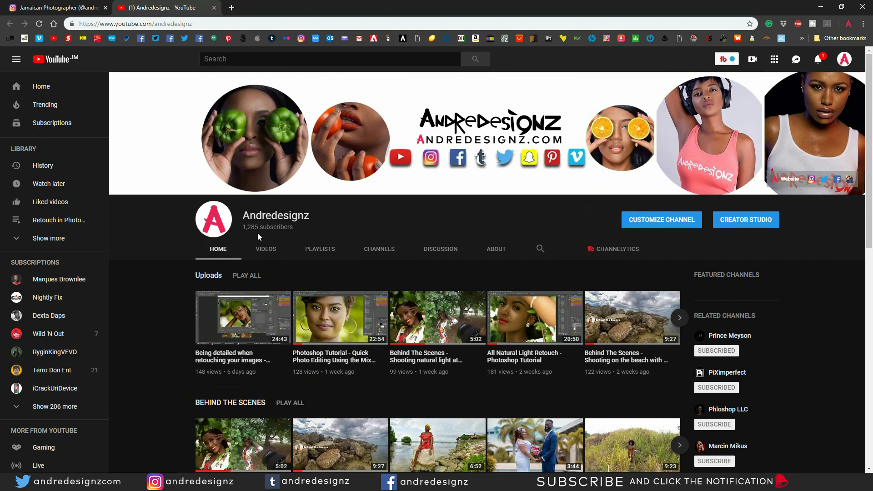
pyautogui.scroll(-2, 342, 286)
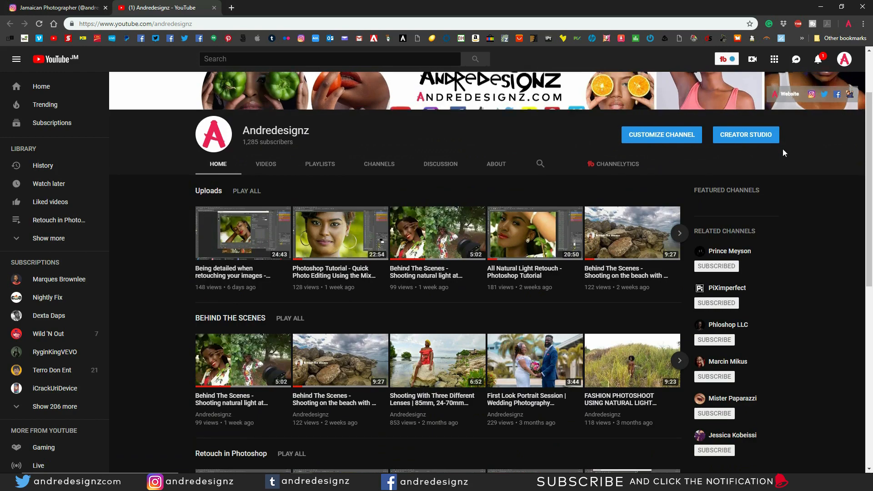
pyautogui.scroll(2, 342, 286)
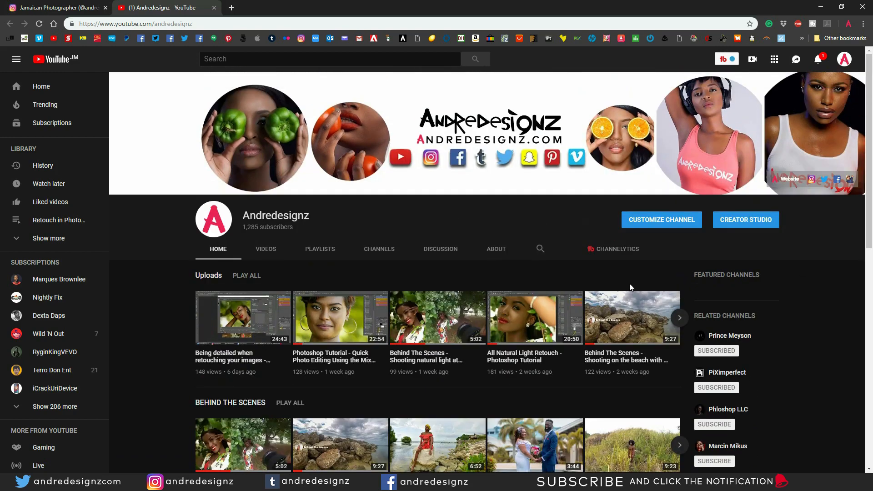
pyautogui.scroll(-3, 530, 309)
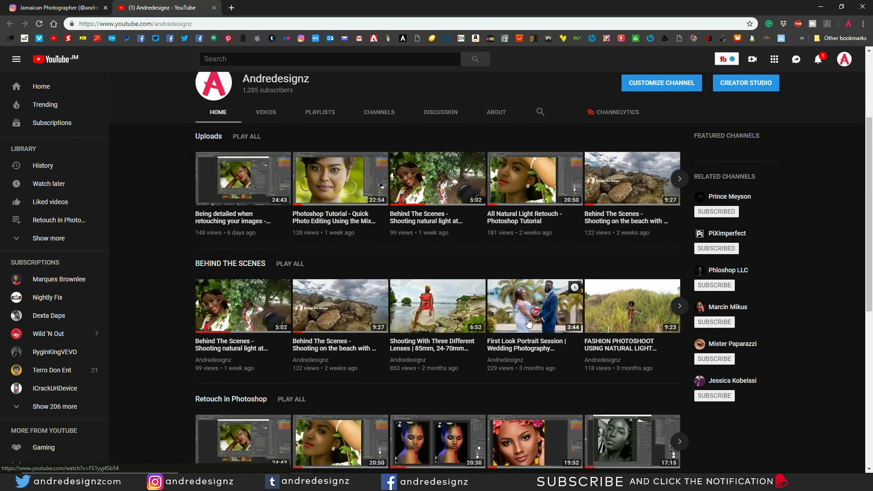
pyautogui.scroll(-7, 529, 322)
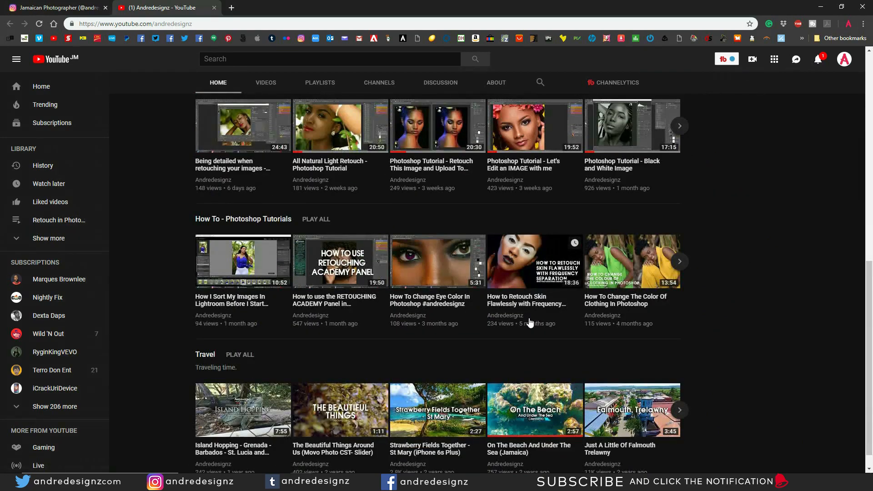
pyautogui.scroll(8, 530, 322)
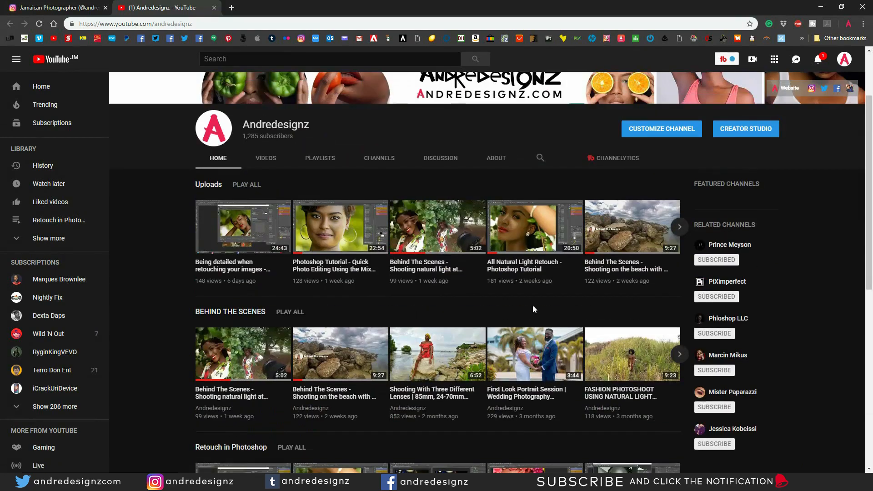